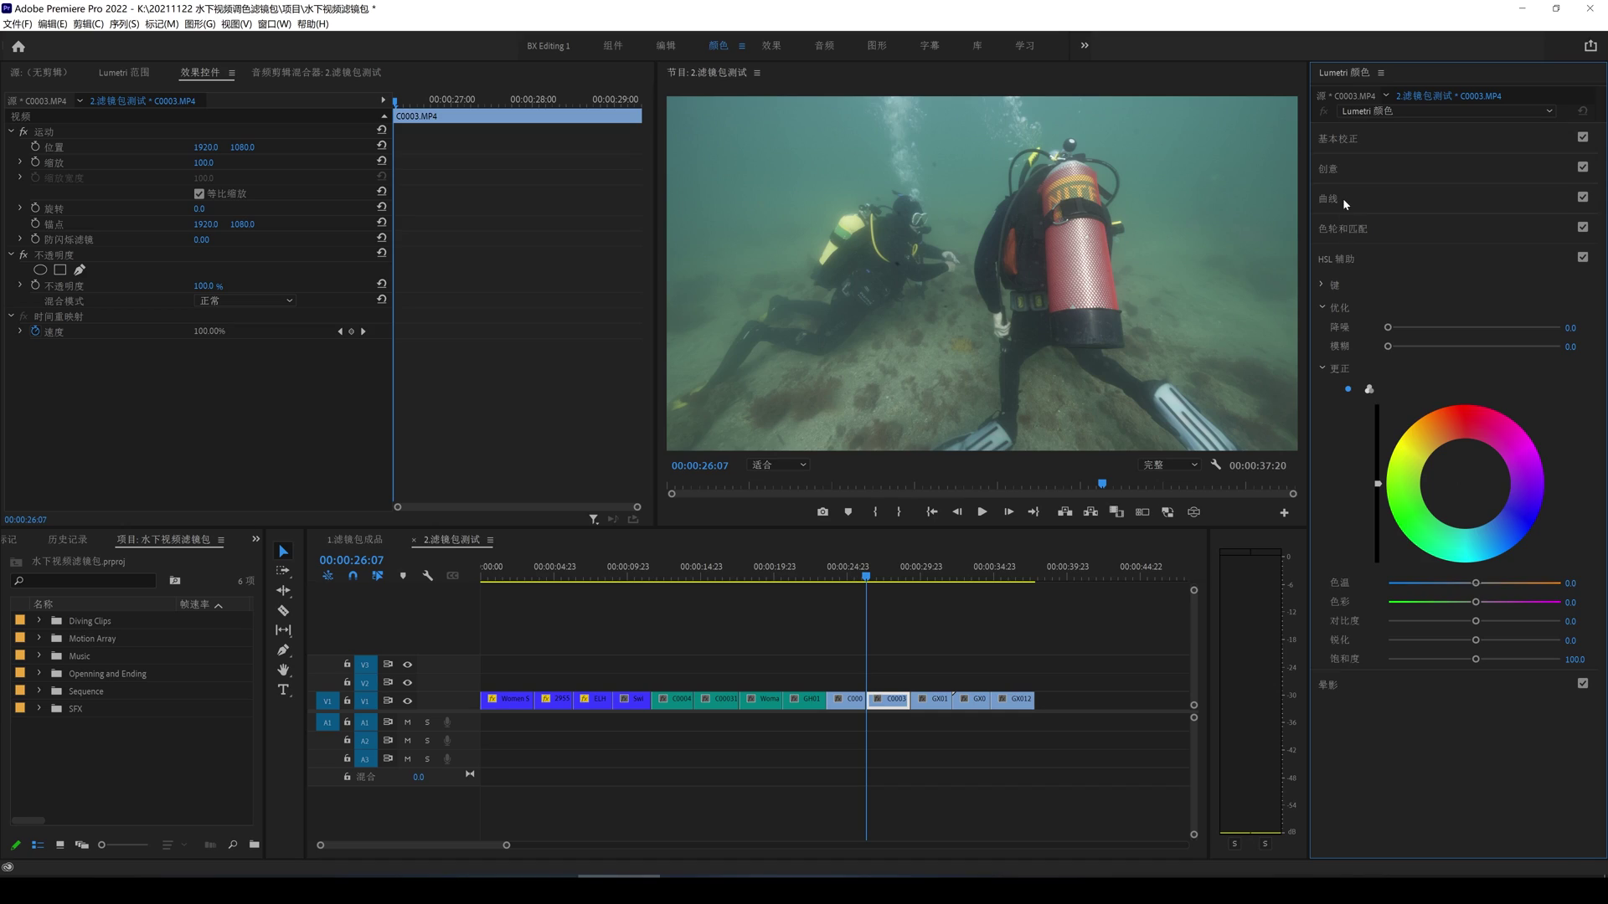
# Step: In the RGB curves for clip C0001.MP4 at 00:00:24:14, pull the green curve below the diagonal to reduce the green cast
pyautogui.click(1343, 198)
pyautogui.click(844, 576)
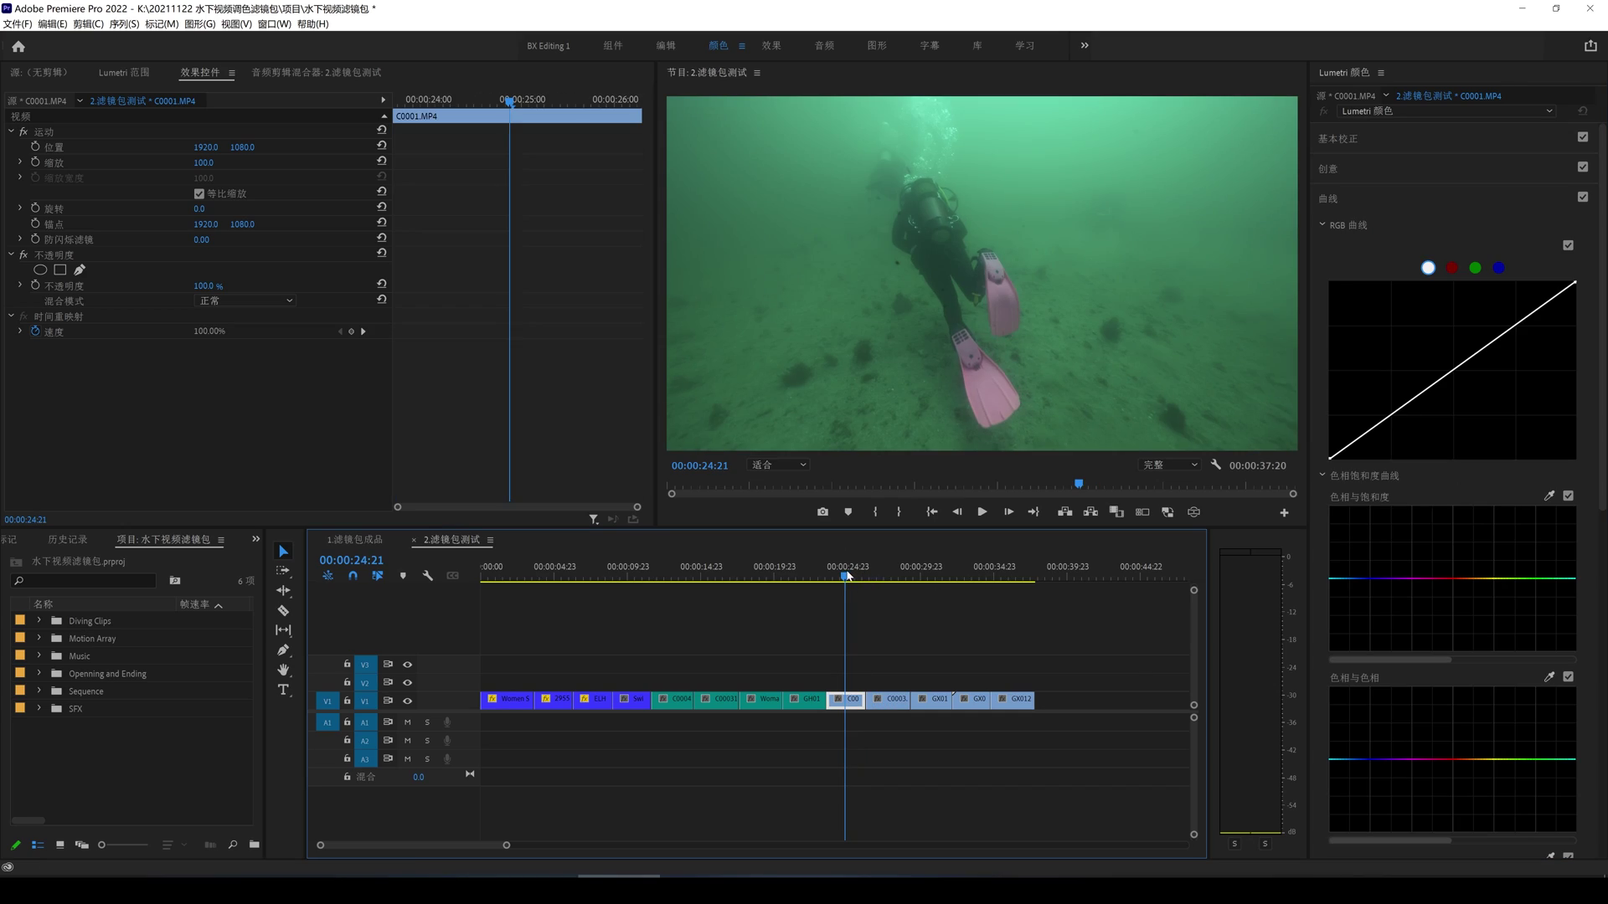
pyautogui.click(841, 576)
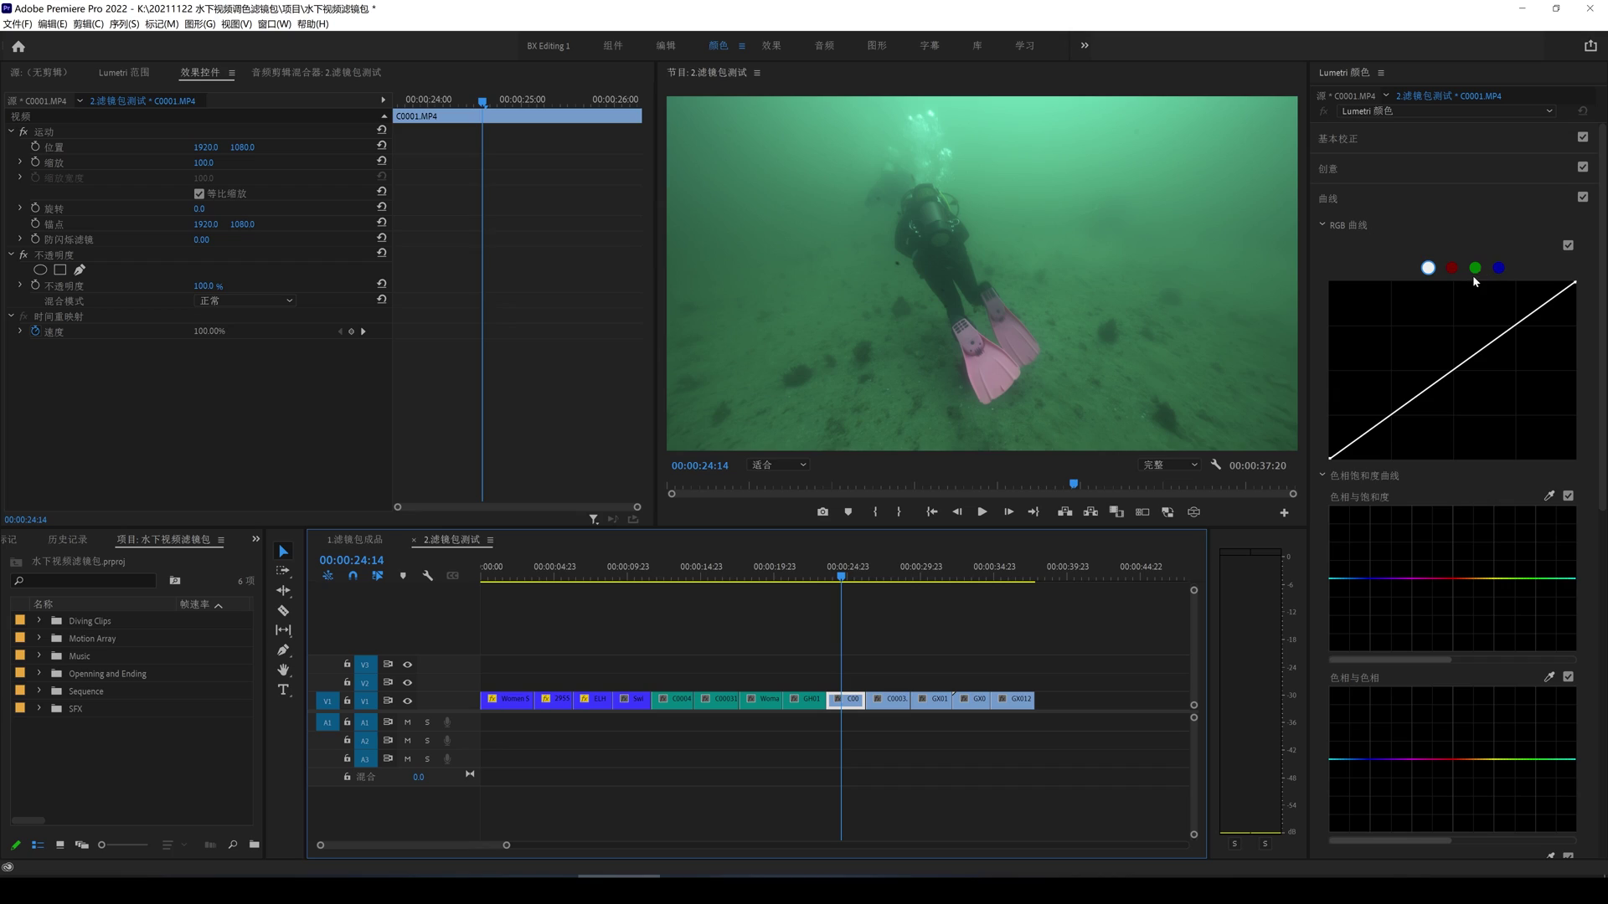
pyautogui.click(1475, 268)
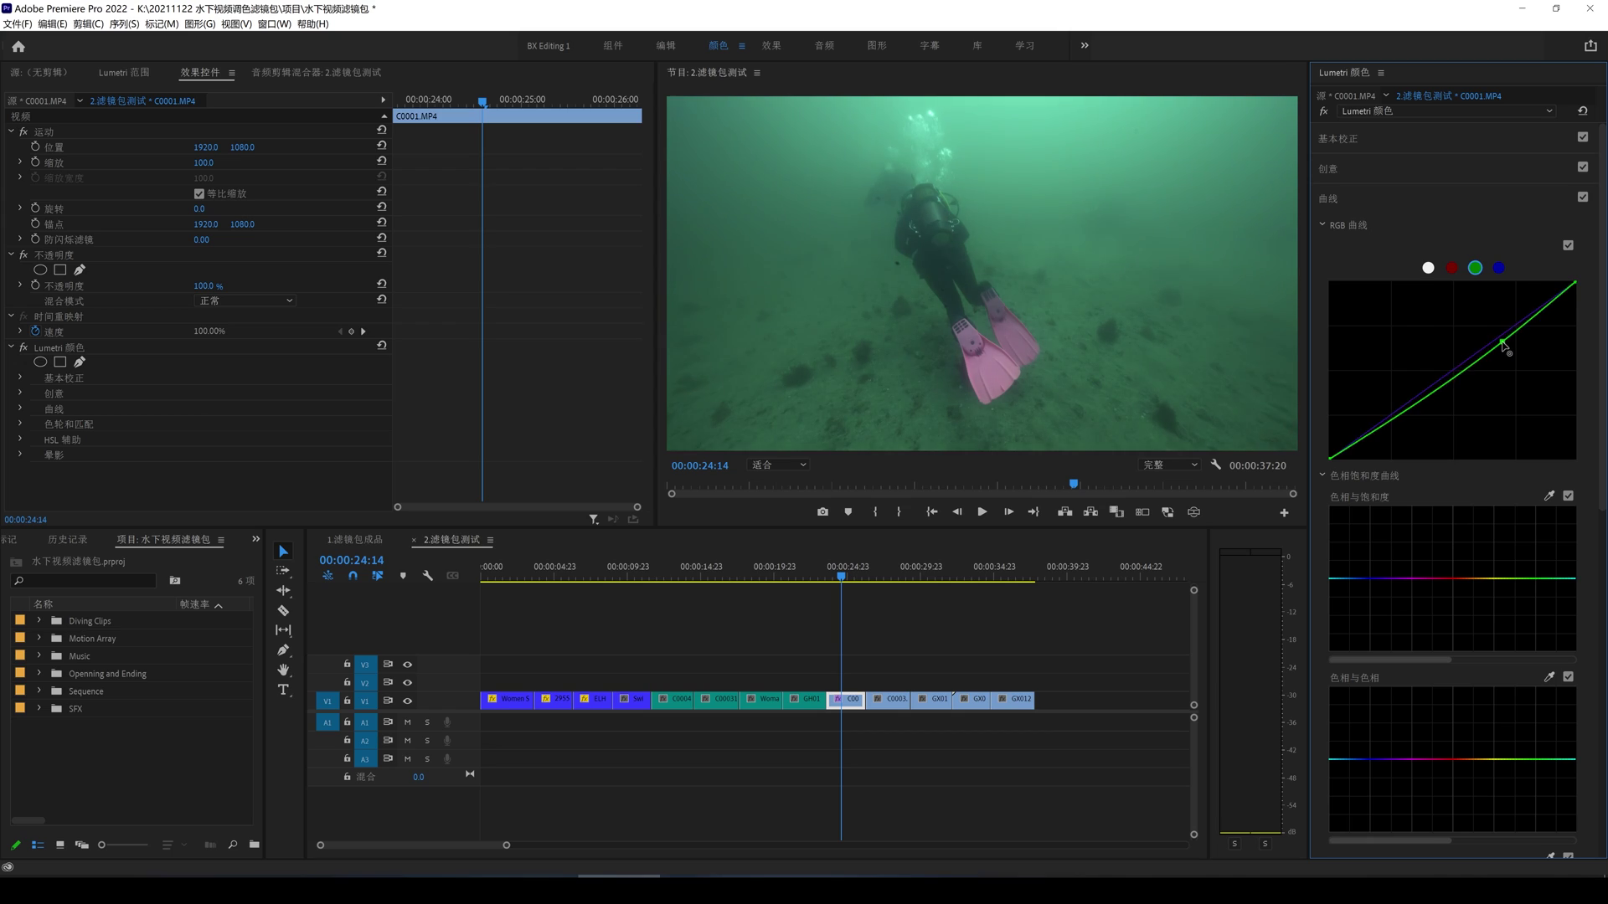
pyautogui.moveTo(1505, 344); pyautogui.dragTo(1512, 348)
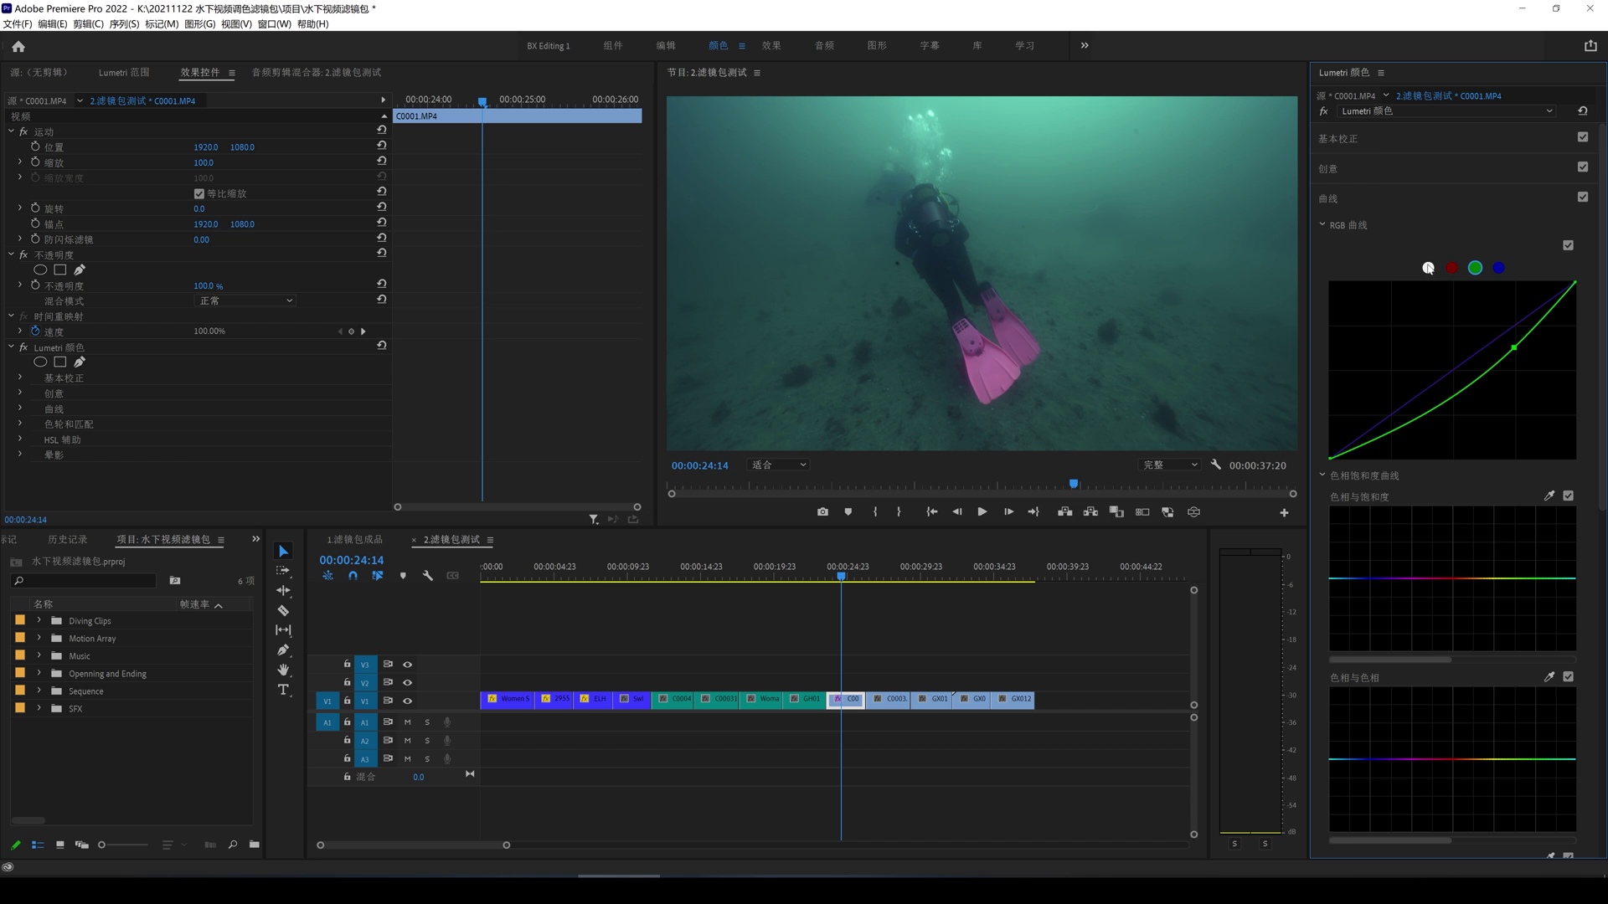
# Step: In the basic correction, shift the clip's tint slightly toward magenta and its colour temperature slightly warmer
pyautogui.click(1368, 142)
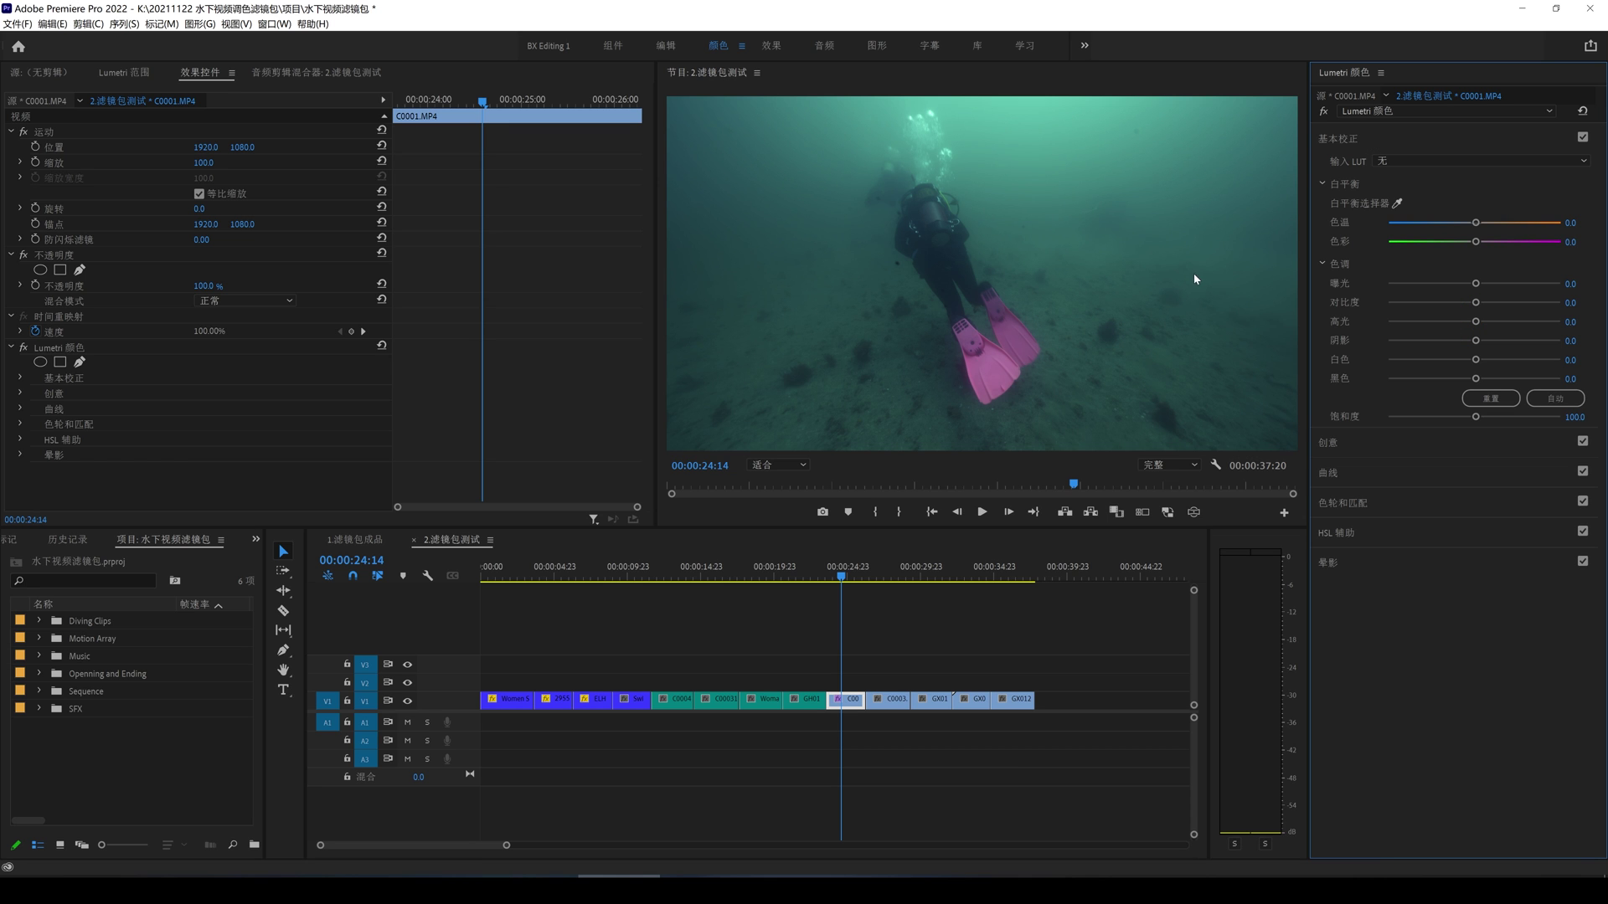
pyautogui.moveTo(1475, 242); pyautogui.dragTo(1491, 243)
pyautogui.moveTo(1477, 228); pyautogui.dragTo(1475, 226)
pyautogui.moveTo(1480, 226); pyautogui.dragTo(1495, 225)
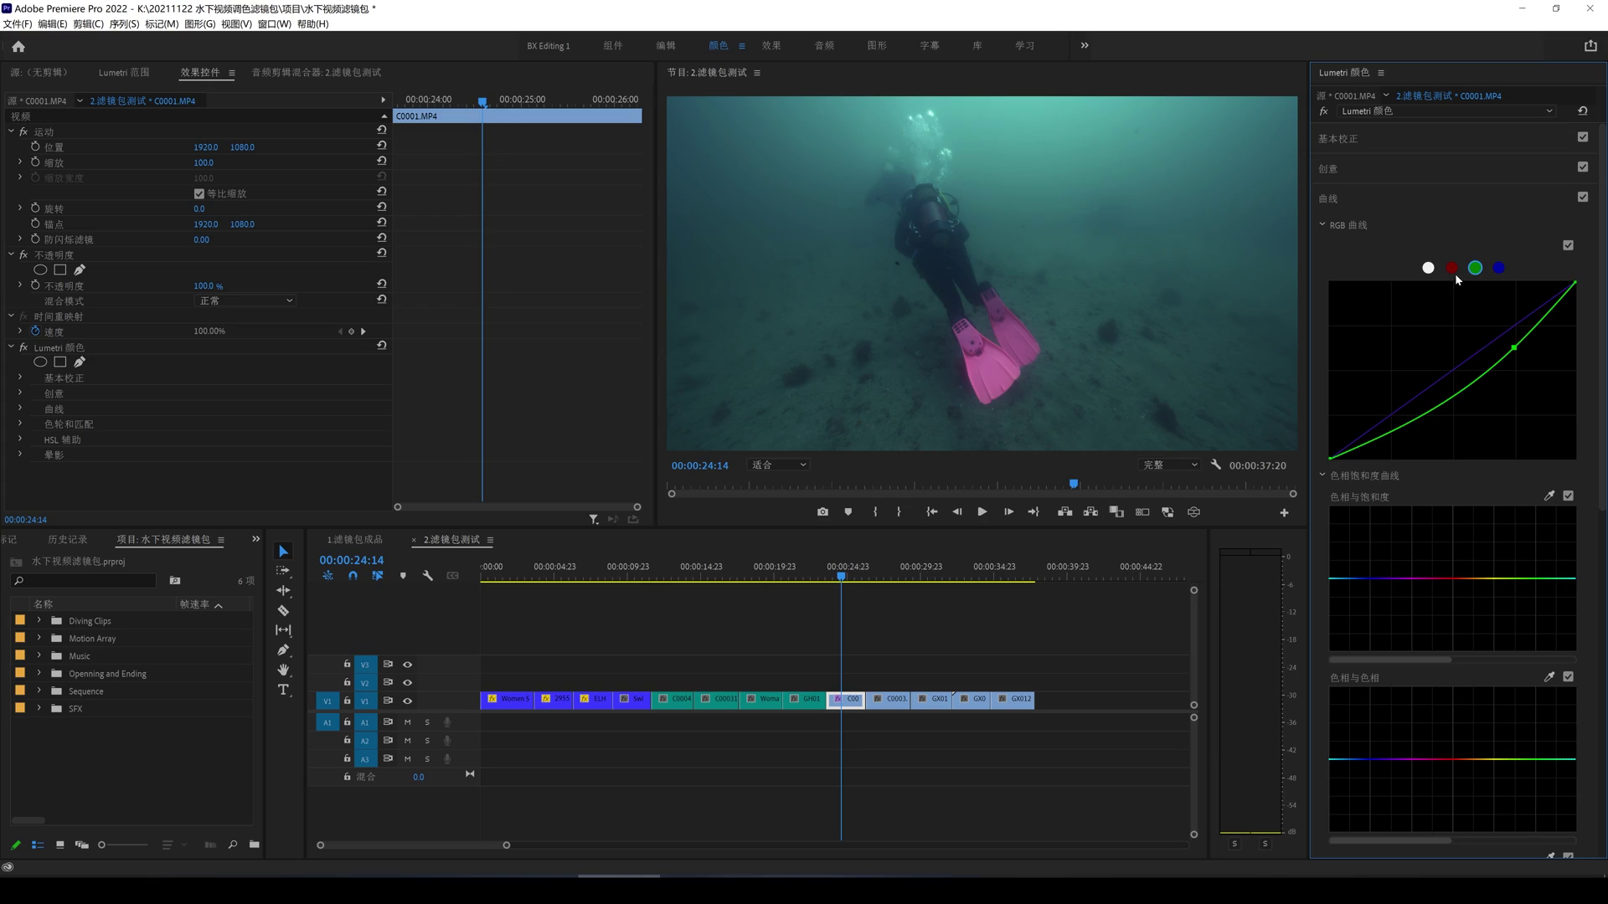
# Step: Raise the red RGB curve well above the diagonal around its midpoint to restore the clip's reds
pyautogui.click(1451, 268)
pyautogui.moveTo(1489, 352); pyautogui.dragTo(1471, 328)
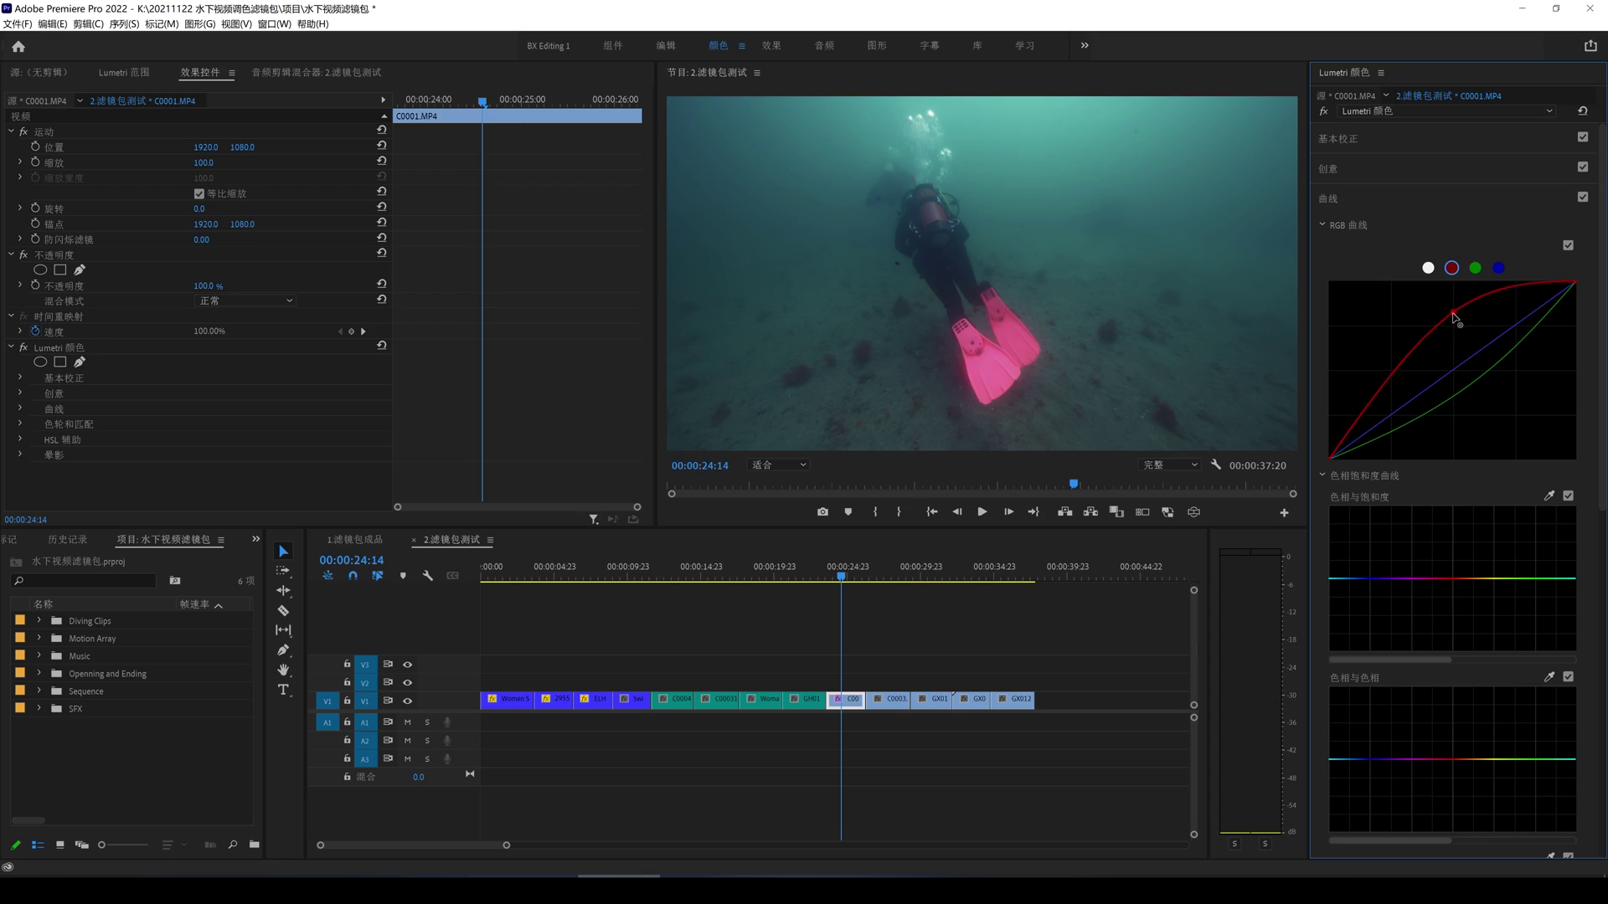
pyautogui.moveTo(1452, 317); pyautogui.dragTo(1454, 321)
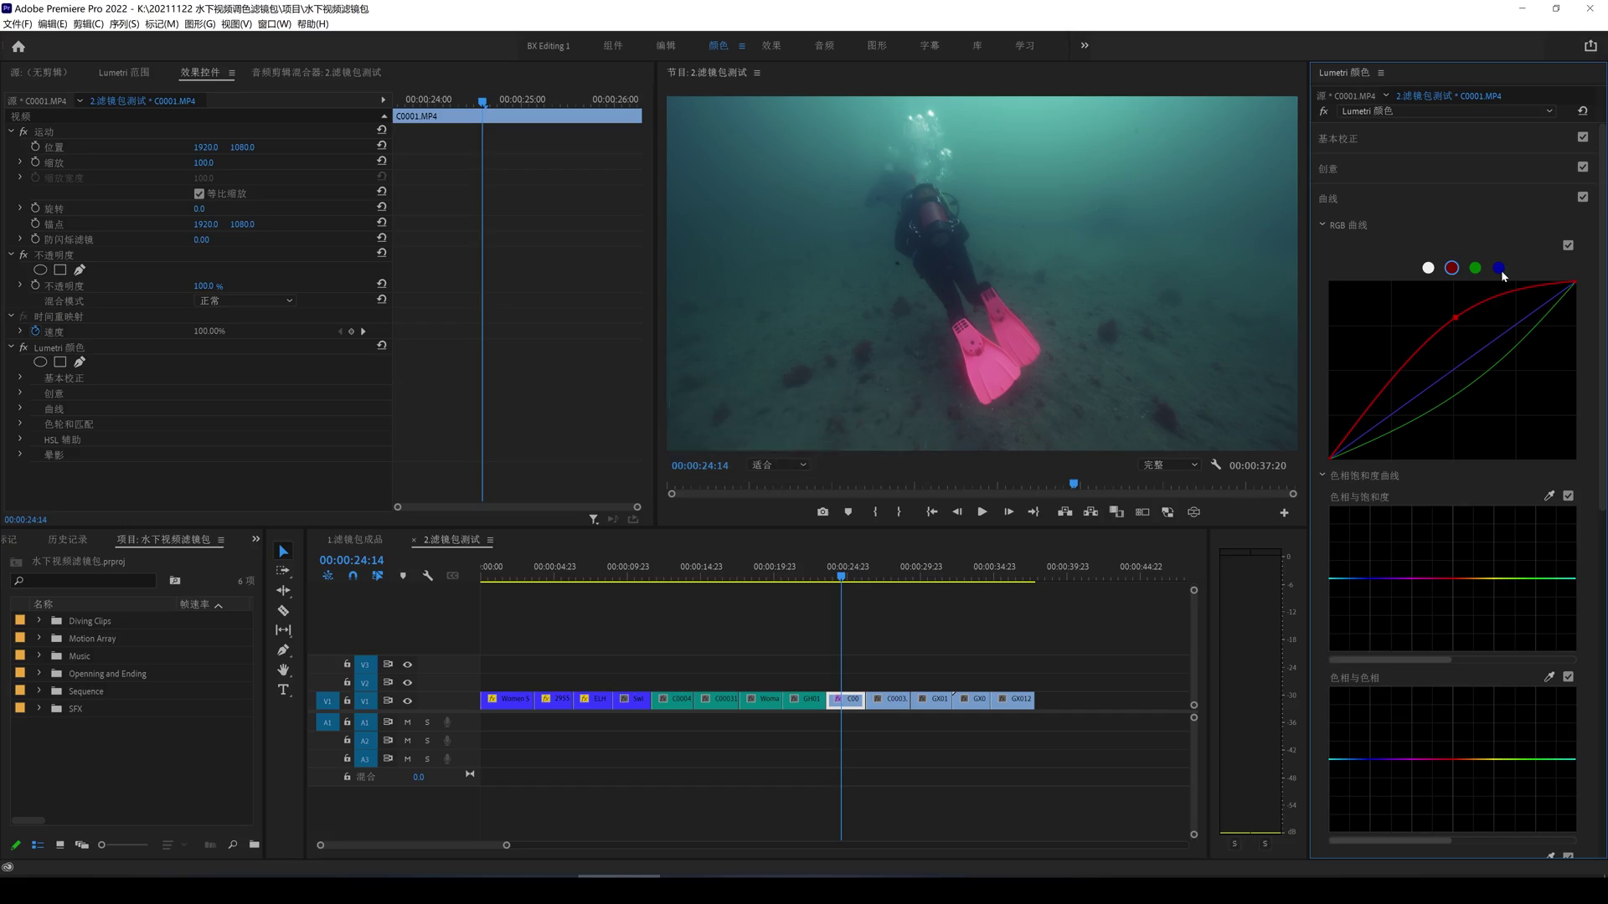
# Step: Raise the blue RGB curve very slightly above the diagonal and lower the green curve's control point a little further
pyautogui.click(1499, 268)
pyautogui.click(1492, 364)
pyautogui.moveTo(1487, 357); pyautogui.dragTo(1479, 344)
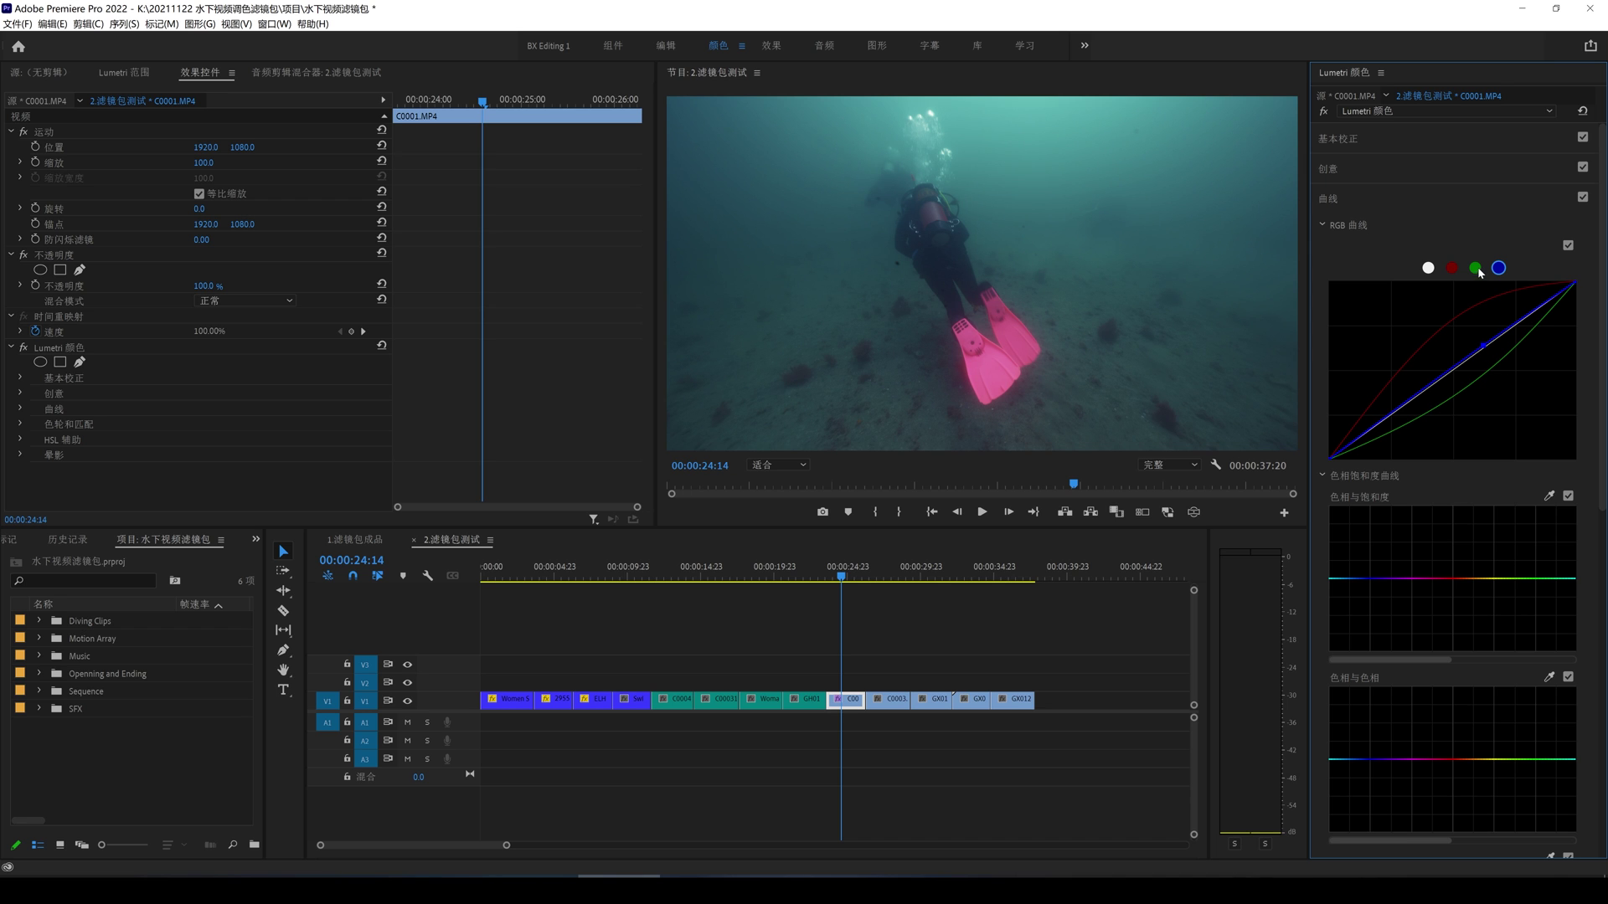
pyautogui.click(1477, 268)
pyautogui.moveTo(1514, 347); pyautogui.dragTo(1518, 350)
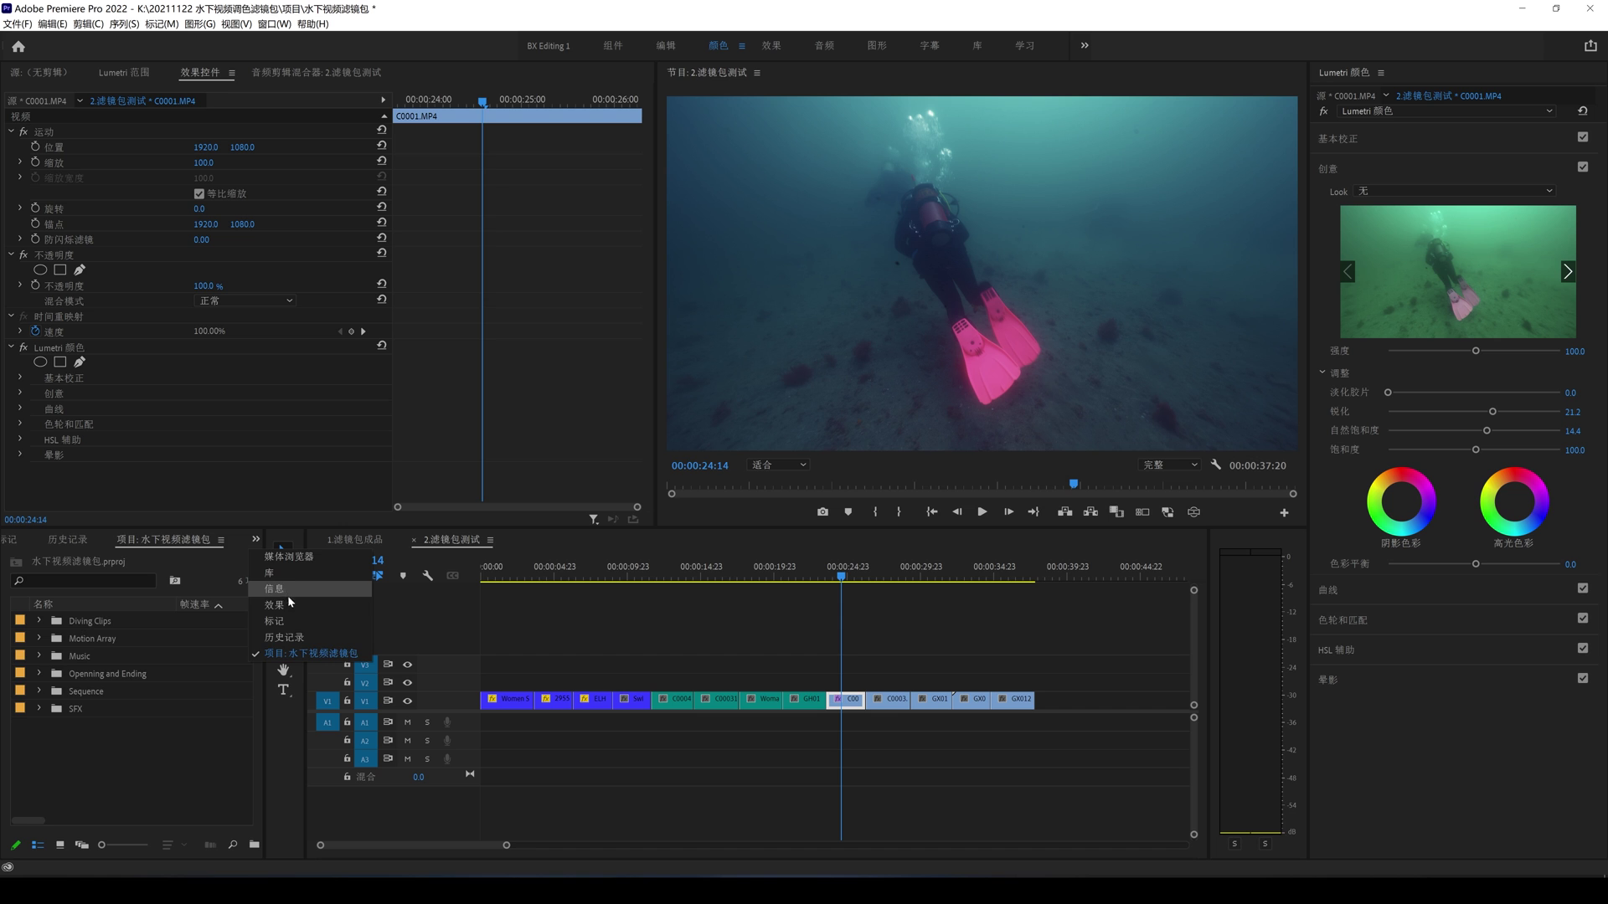
# Step: Apply the saved effect preset 水下清晰度 低 to clip C0001.MP4 in the 2.滤镜包测试 sequence
pyautogui.click(289, 603)
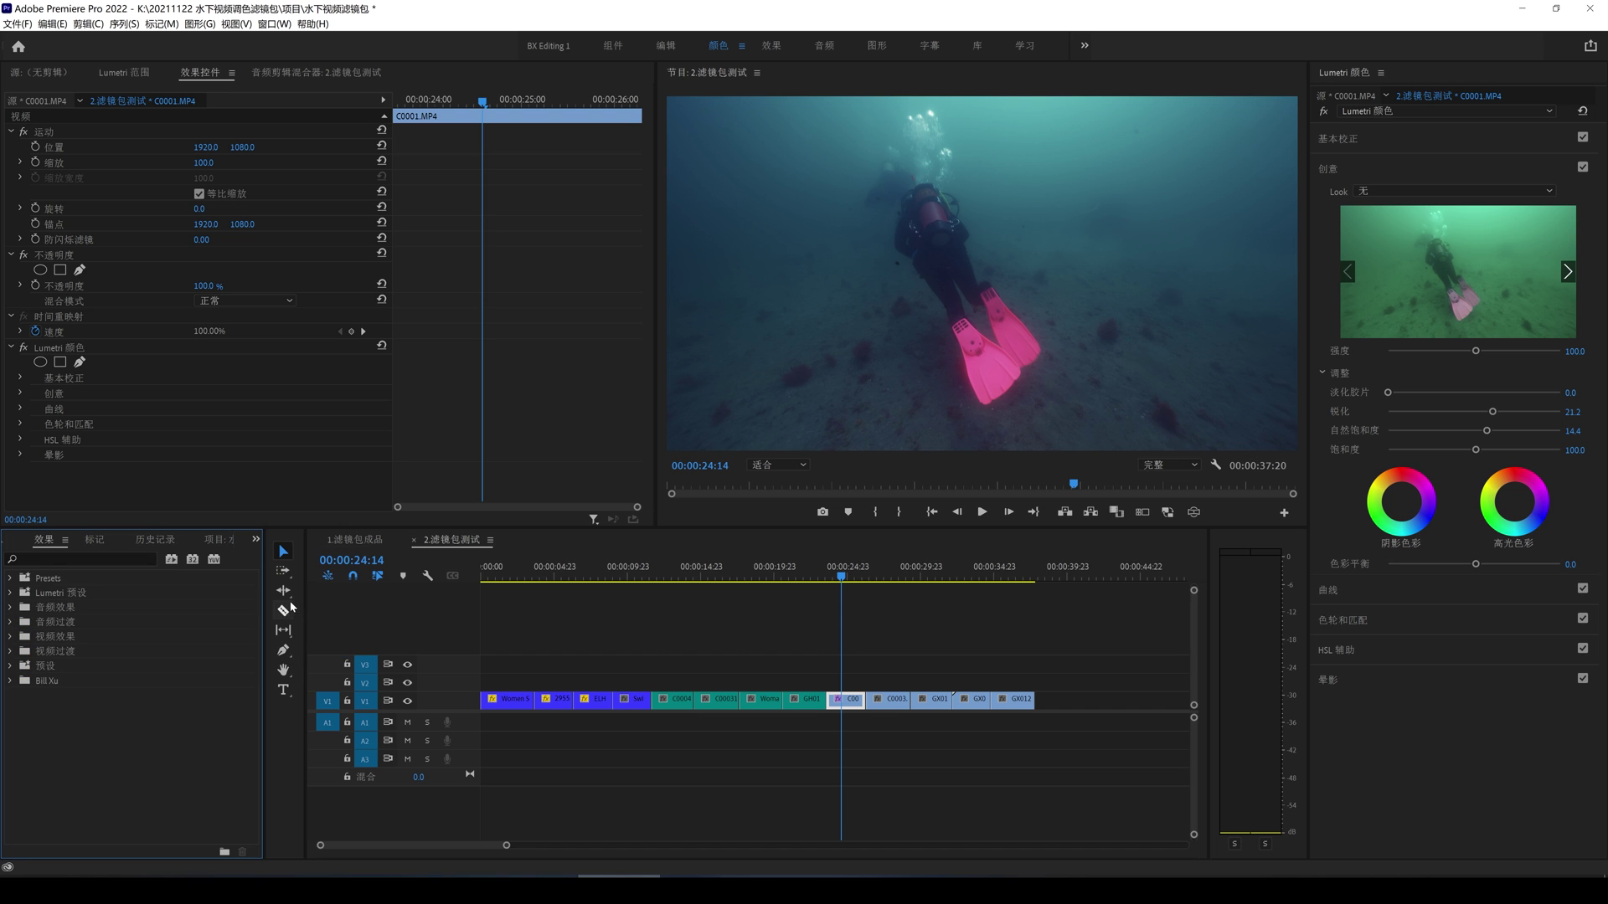
pyautogui.click(11, 681)
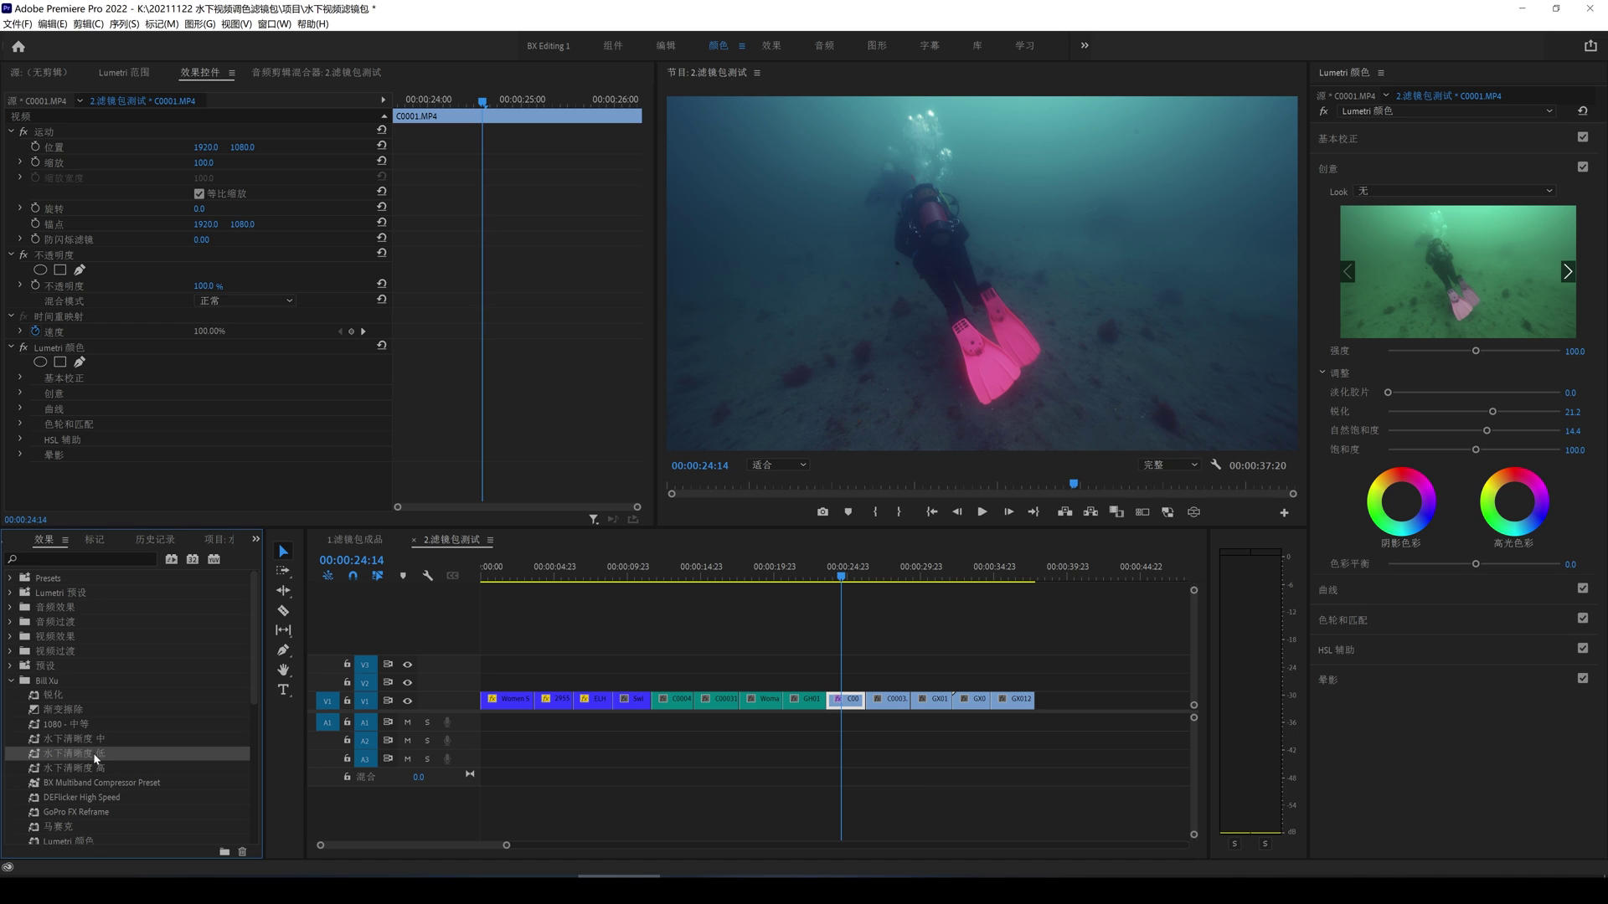
pyautogui.click(146, 745)
pyautogui.click(40, 754)
pyautogui.moveTo(184, 720); pyautogui.dragTo(834, 703)
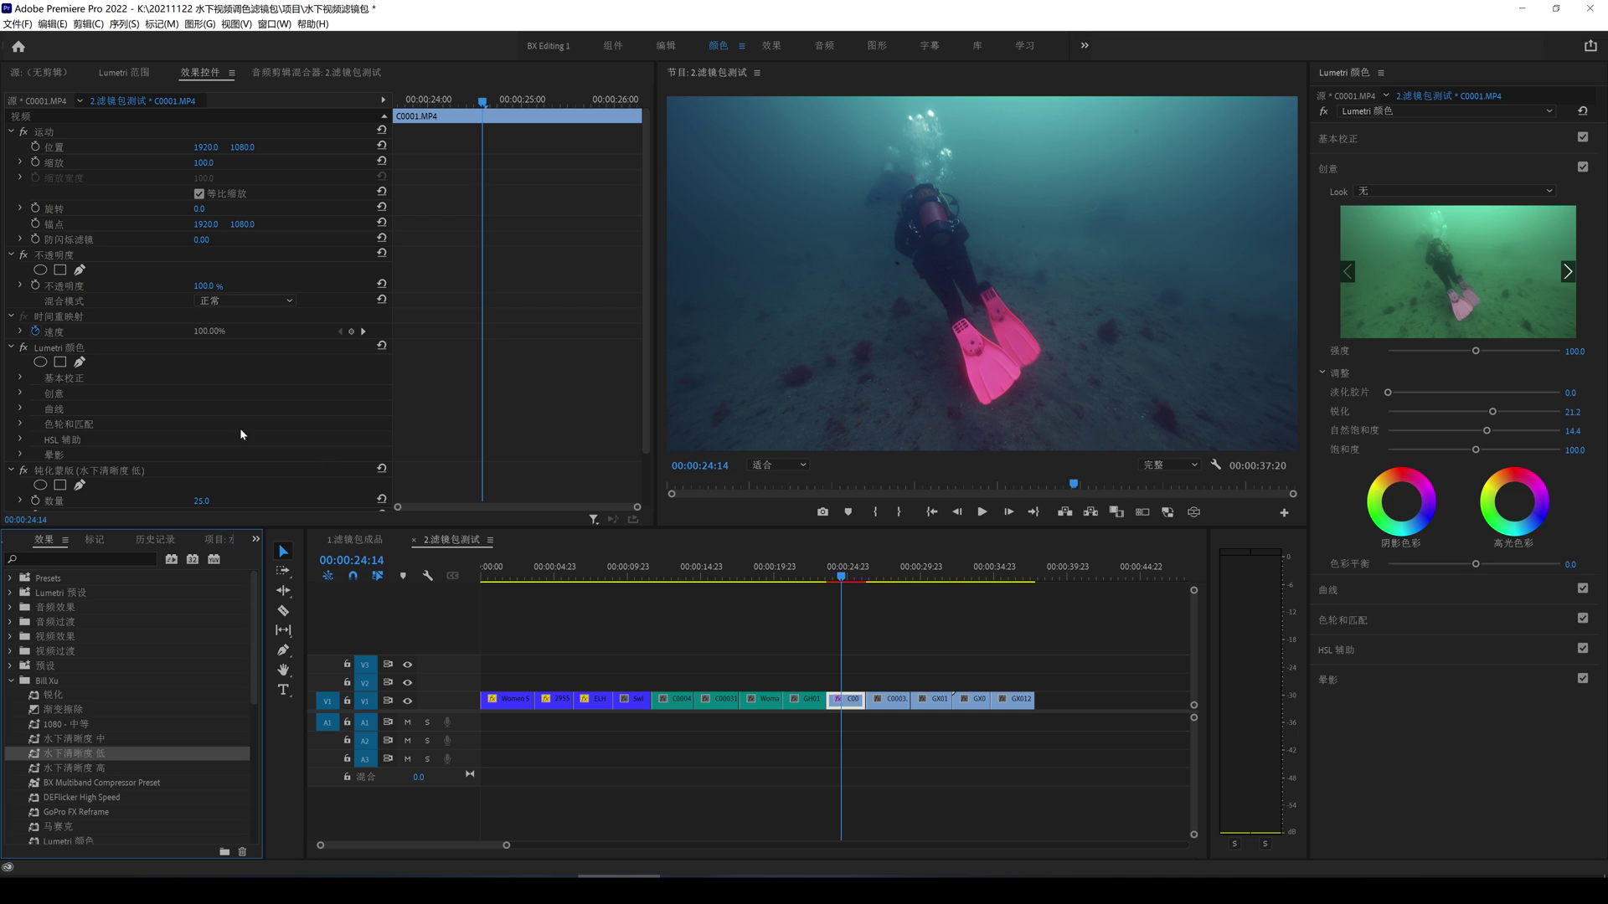
# Step: Compare the clip with the 水下清晰度 低 effect off and on, and play back the graded clip
pyautogui.click(24, 471)
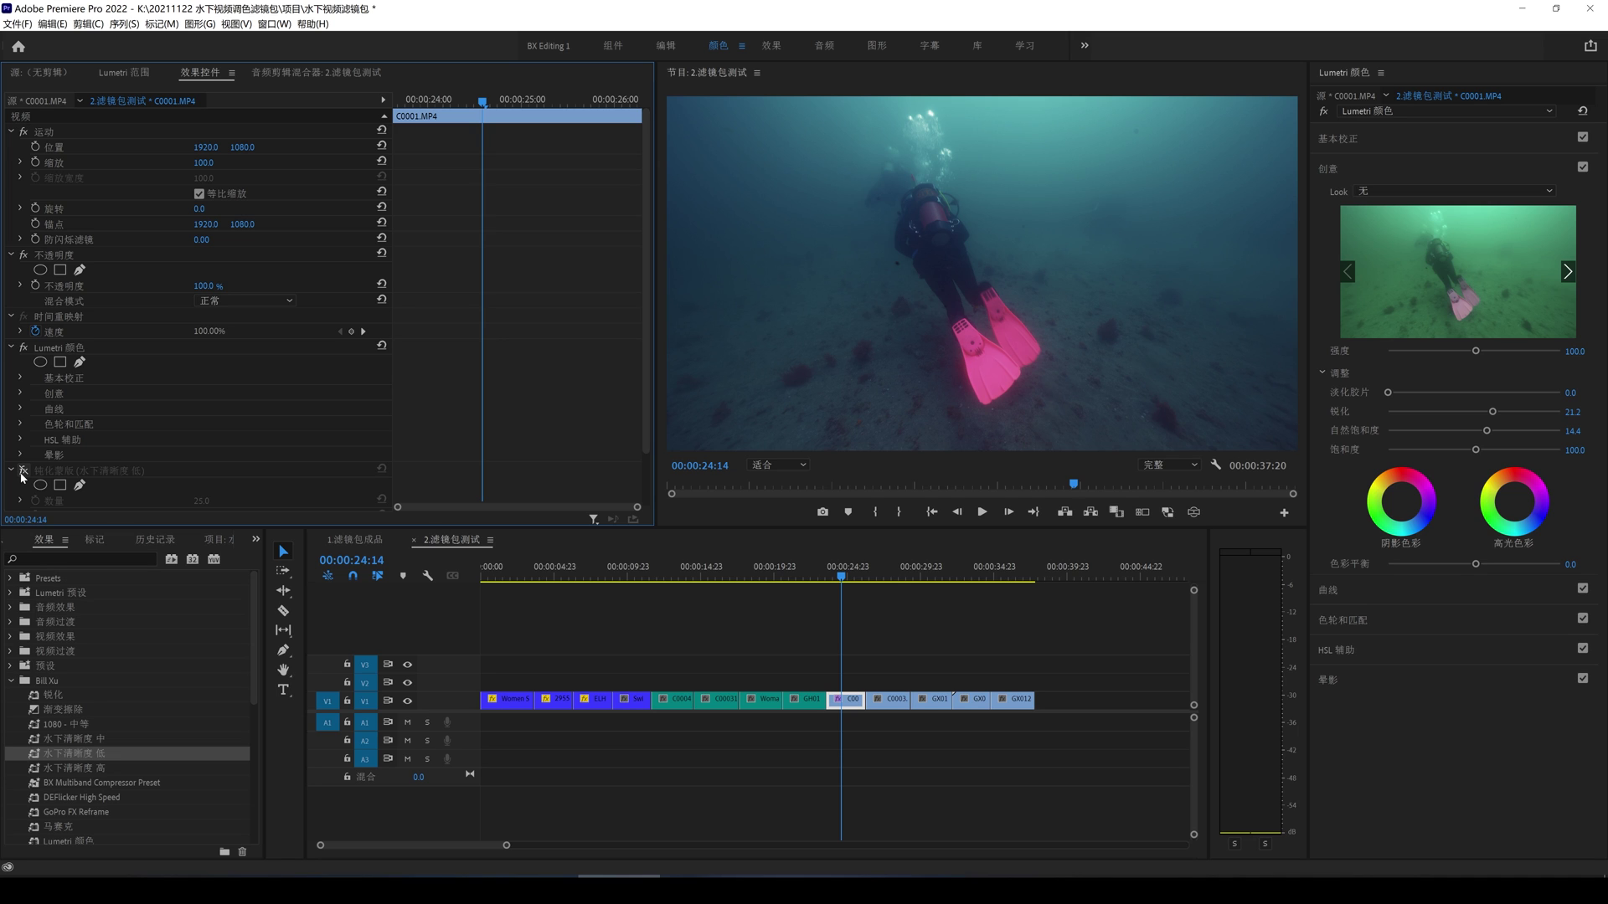
pyautogui.click(23, 473)
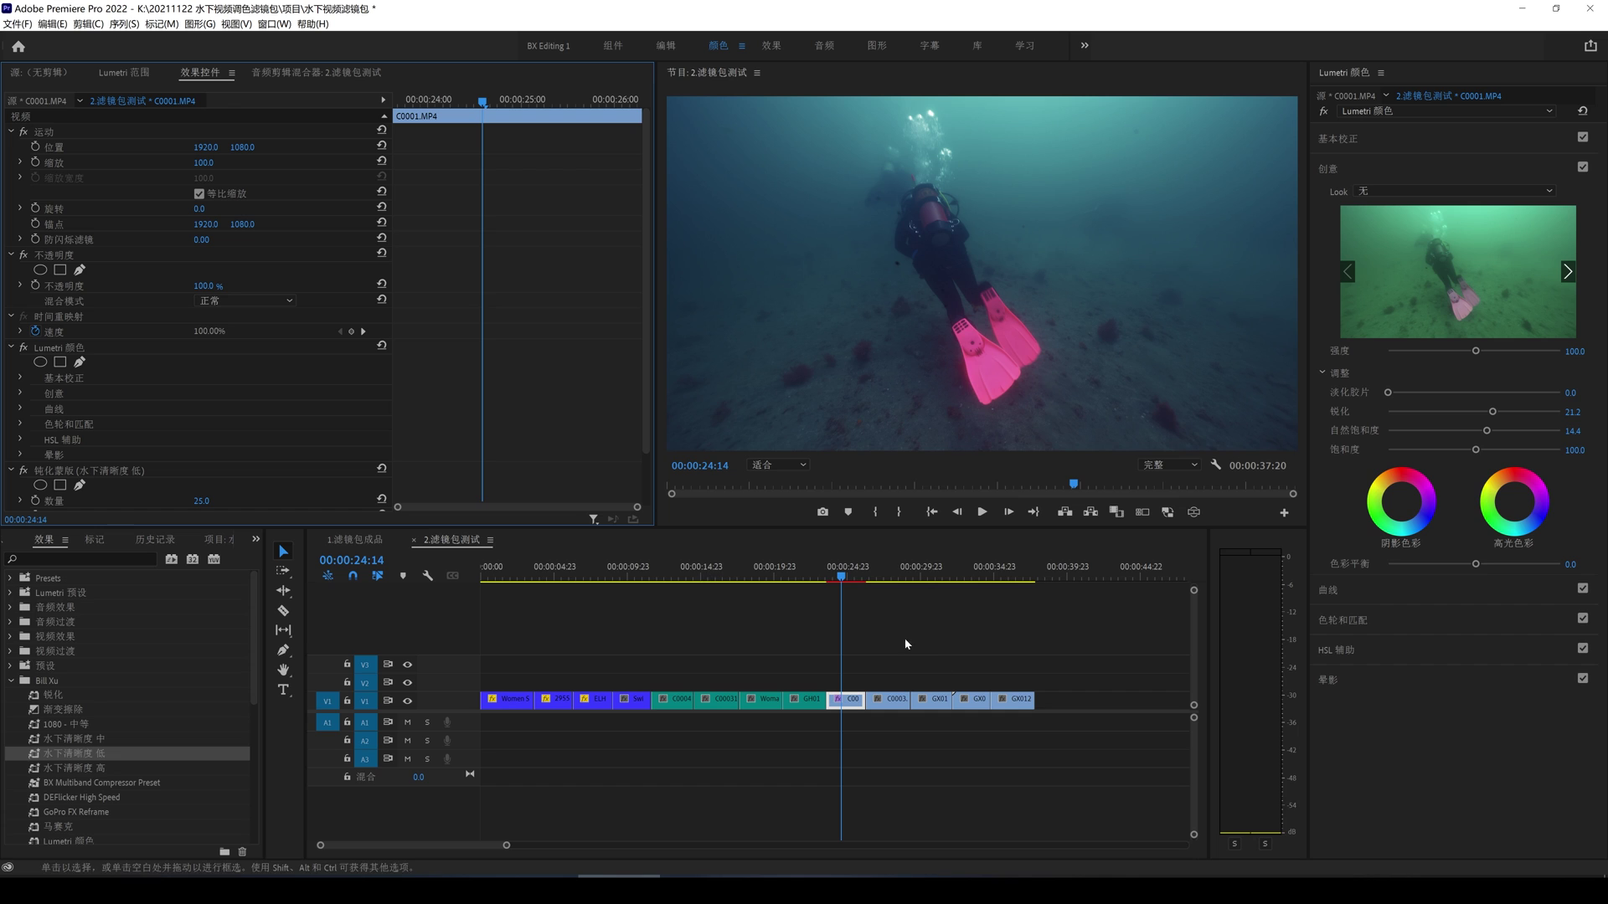
pyautogui.moveTo(841, 576); pyautogui.dragTo(842, 577)
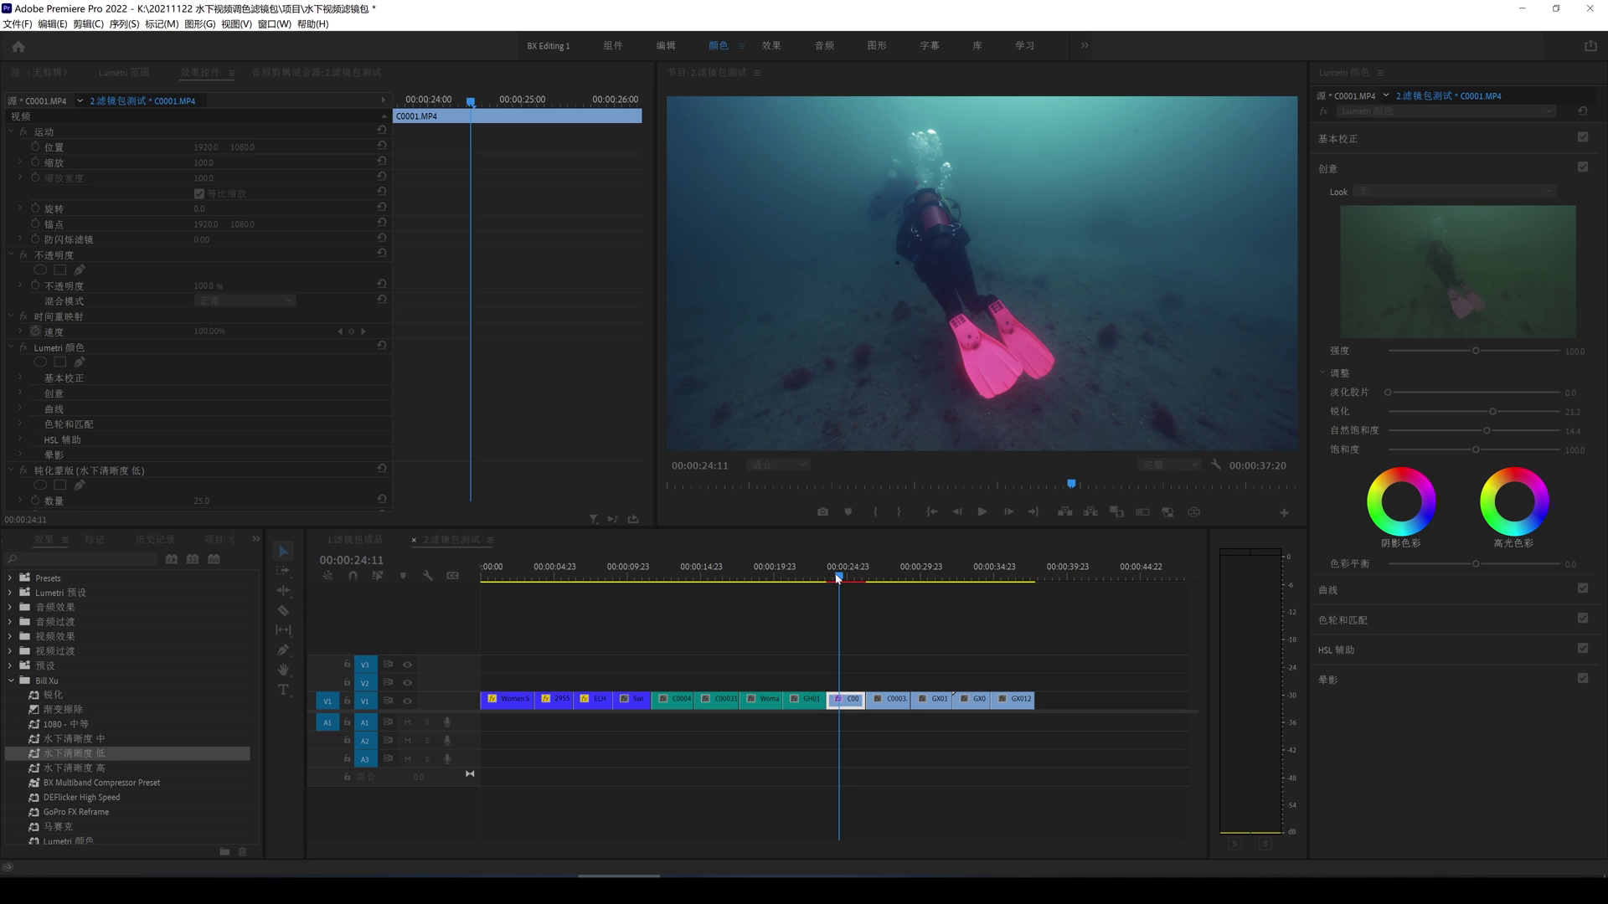
pyautogui.press('space')
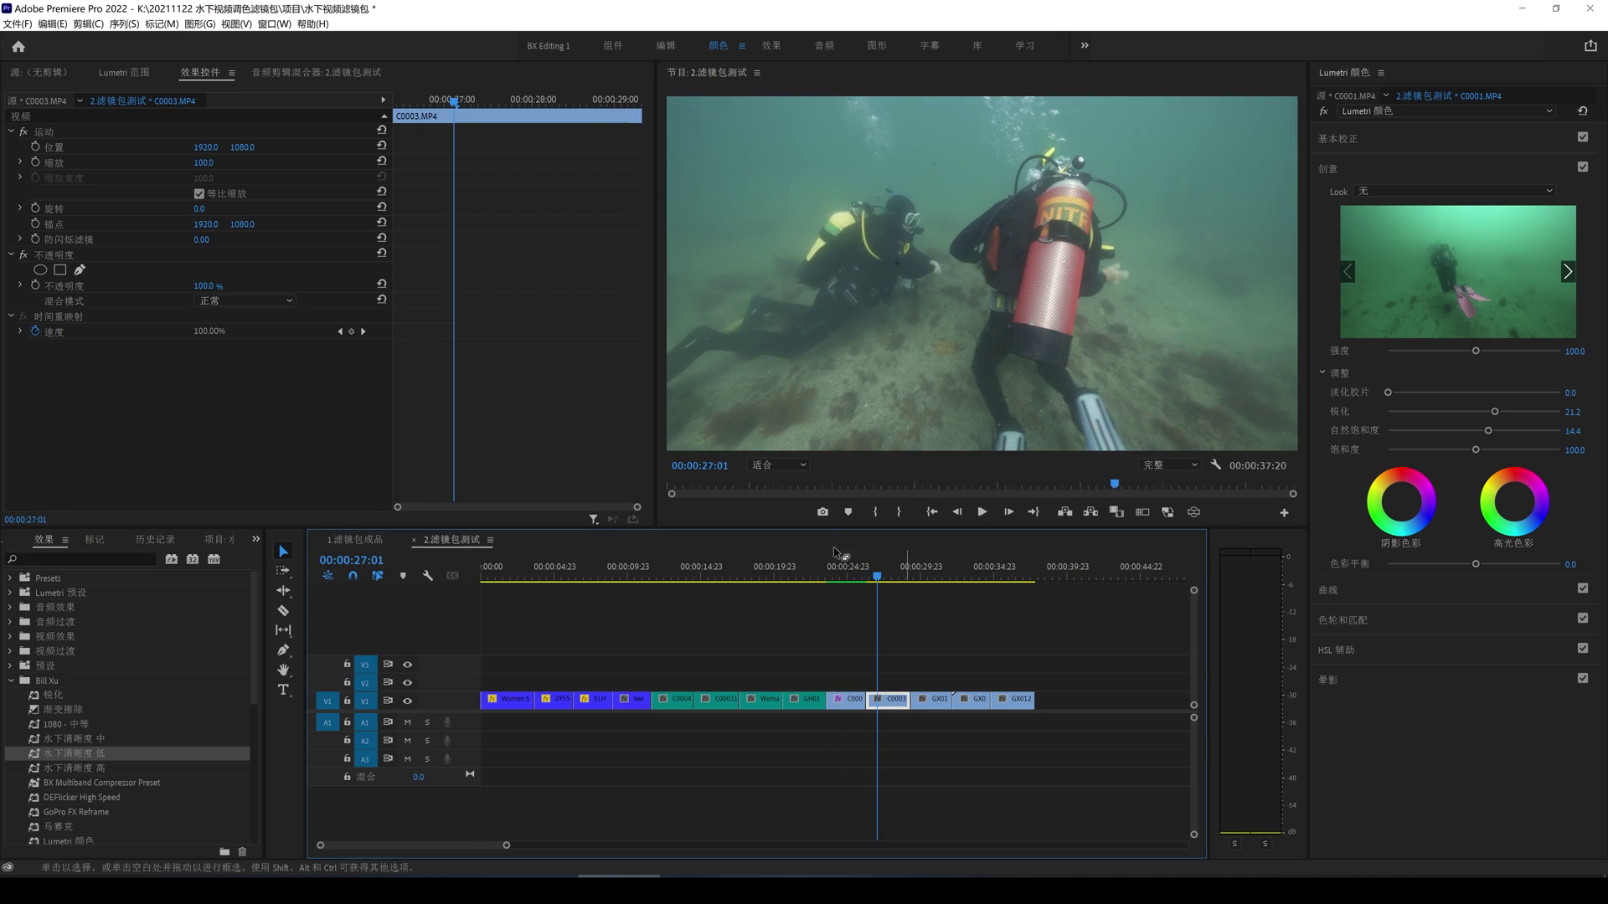
pyautogui.click(829, 580)
pyautogui.press('space')
pyautogui.press('space')
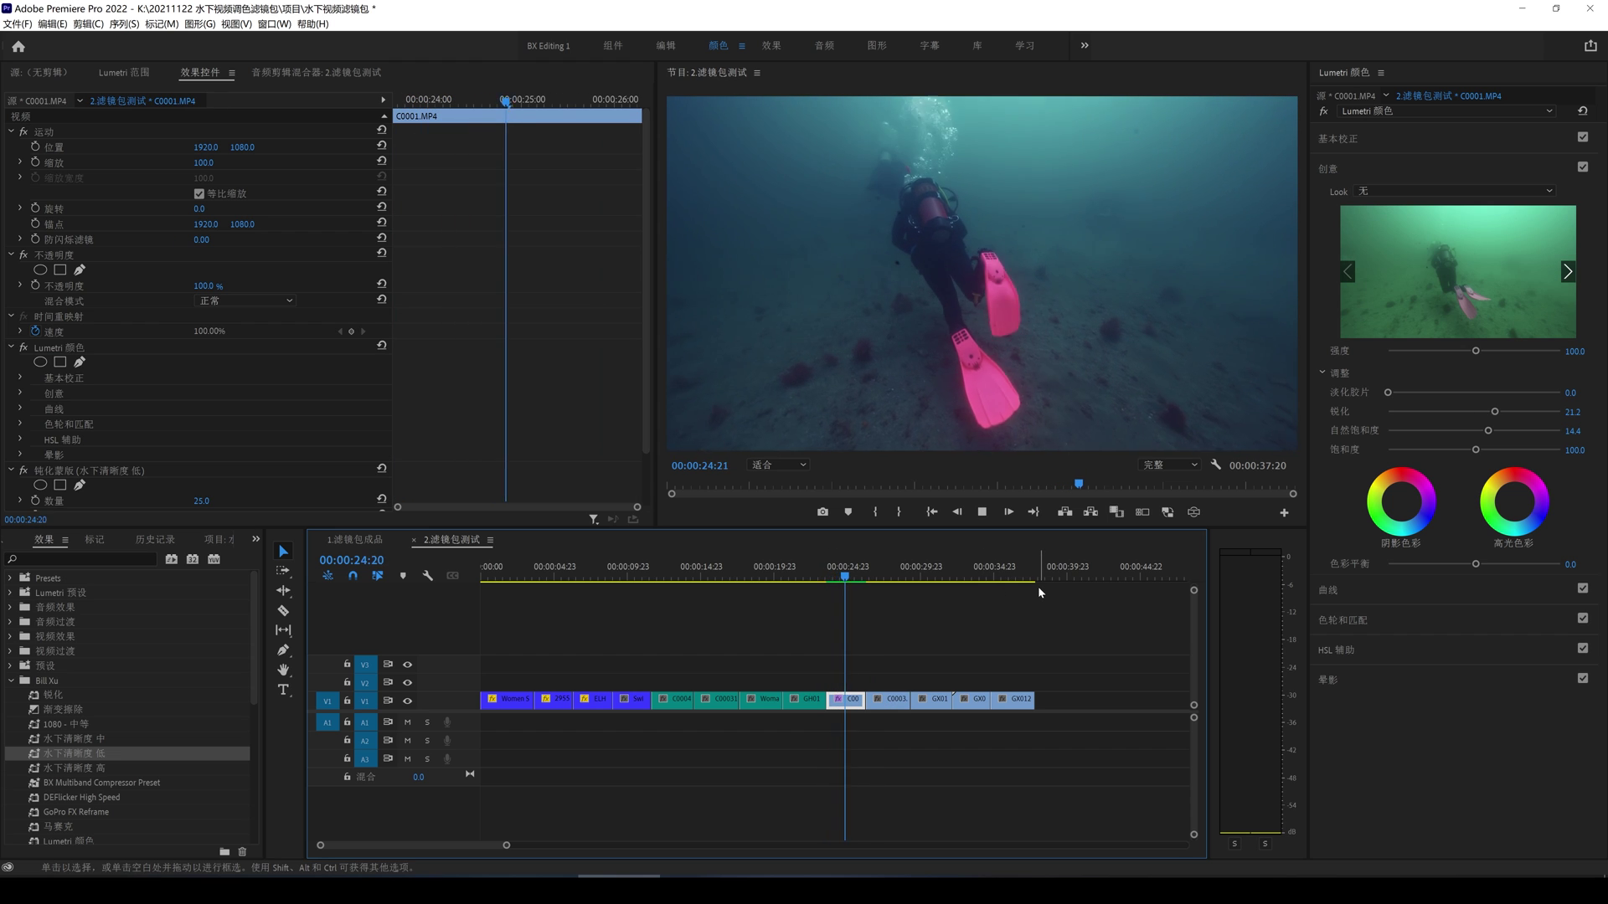
# Step: Disable the Lumetri Color effect and play the ungraded clip, returning the playhead to the clip's start
pyautogui.click(23, 348)
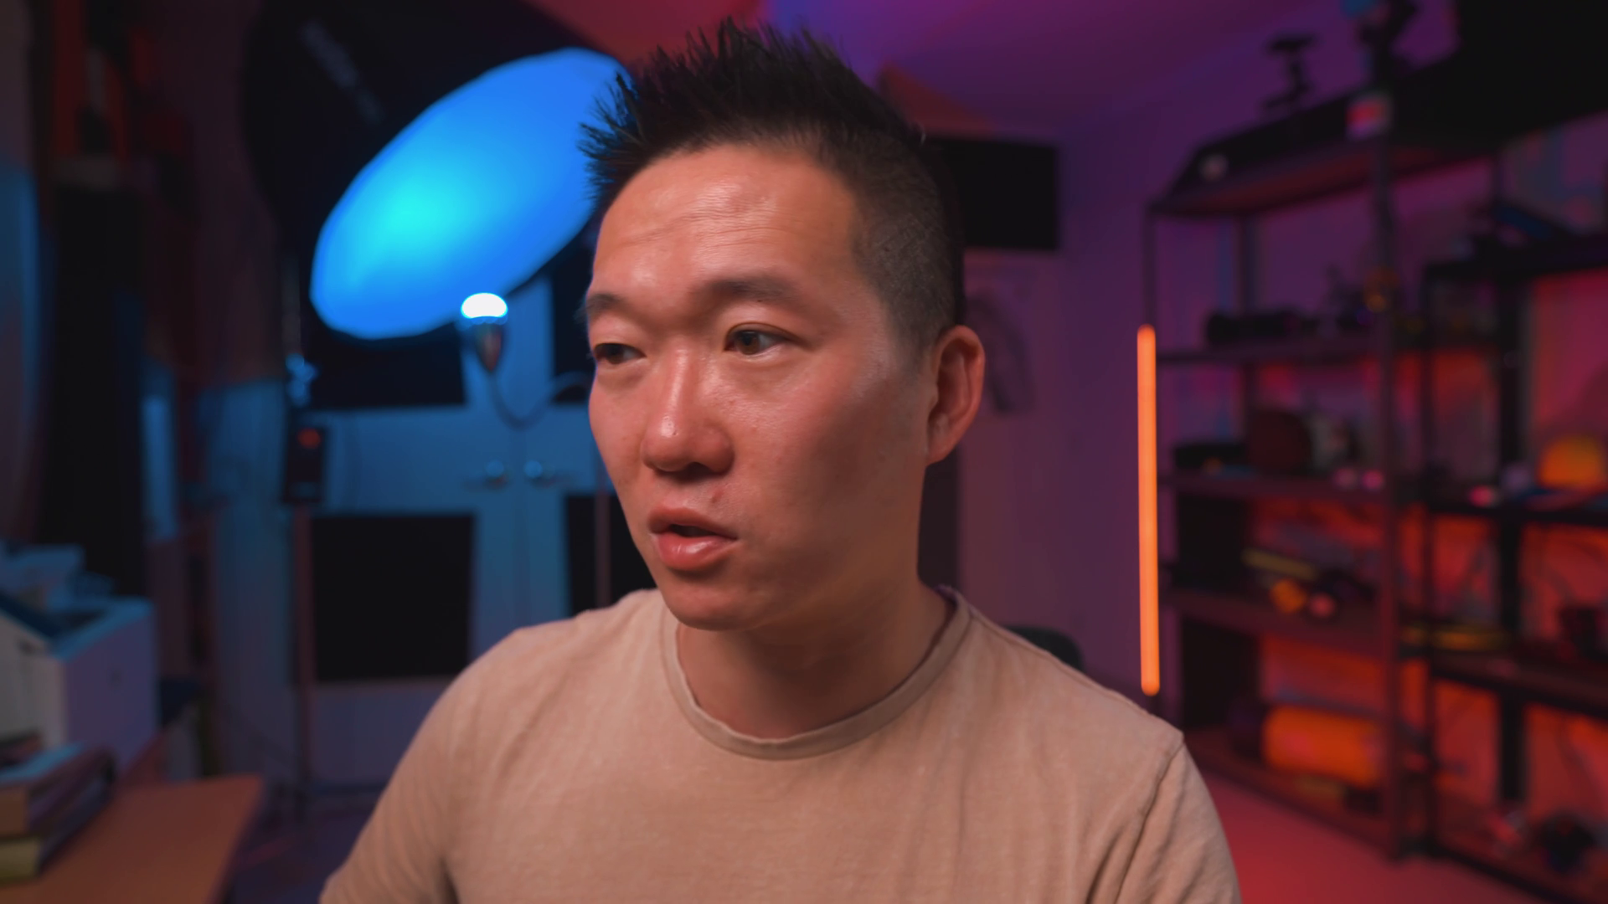
pyautogui.click(841, 578)
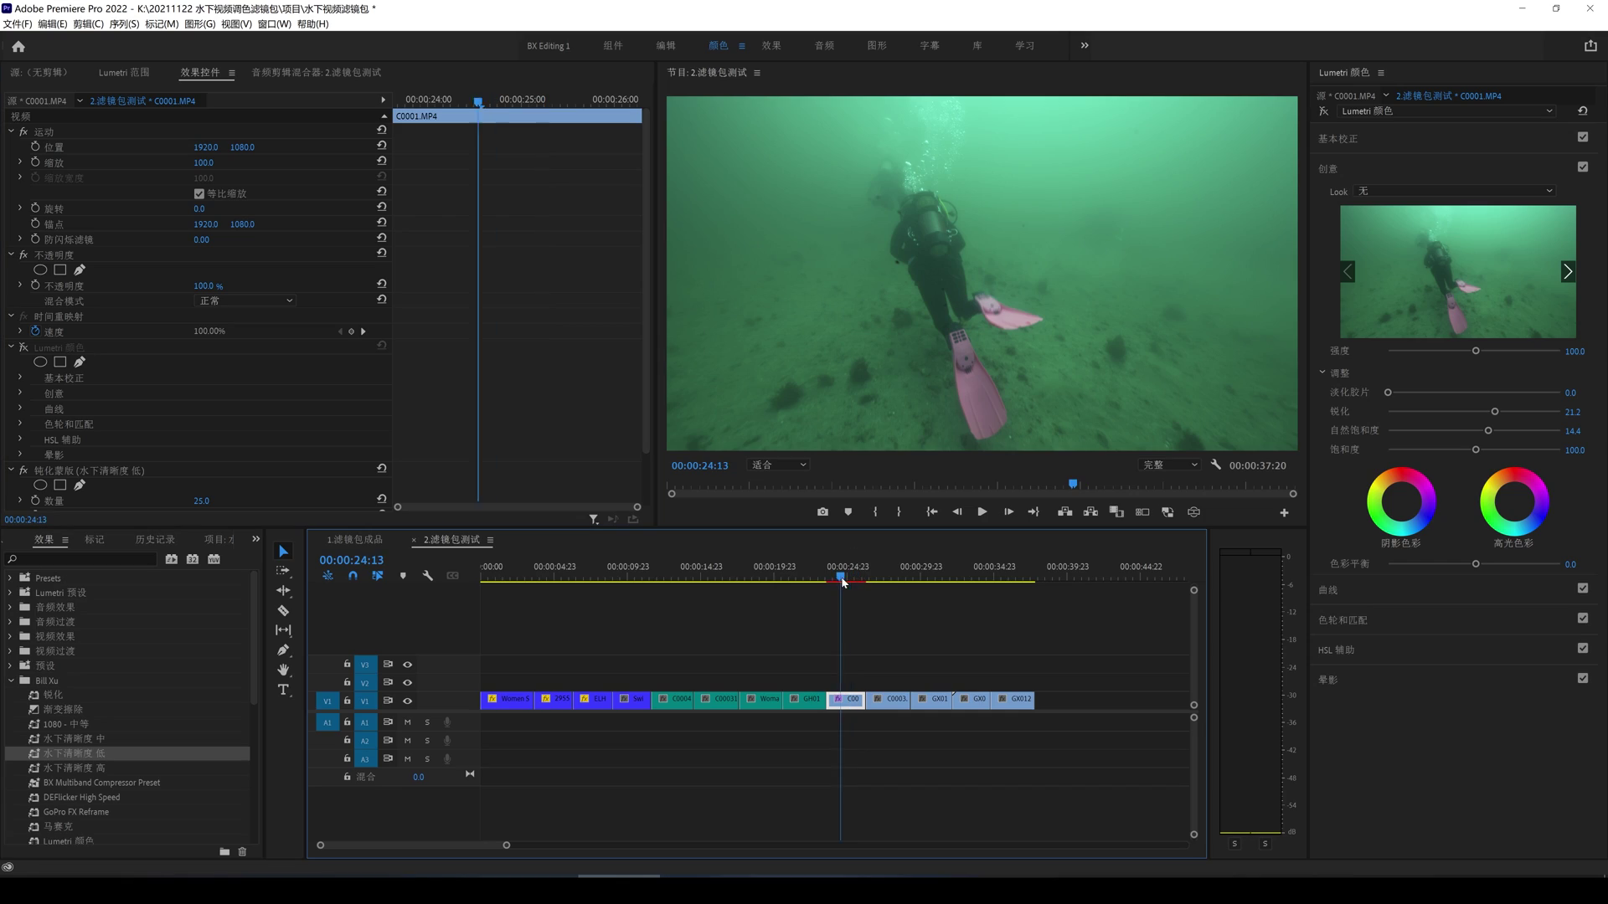
pyautogui.click(833, 578)
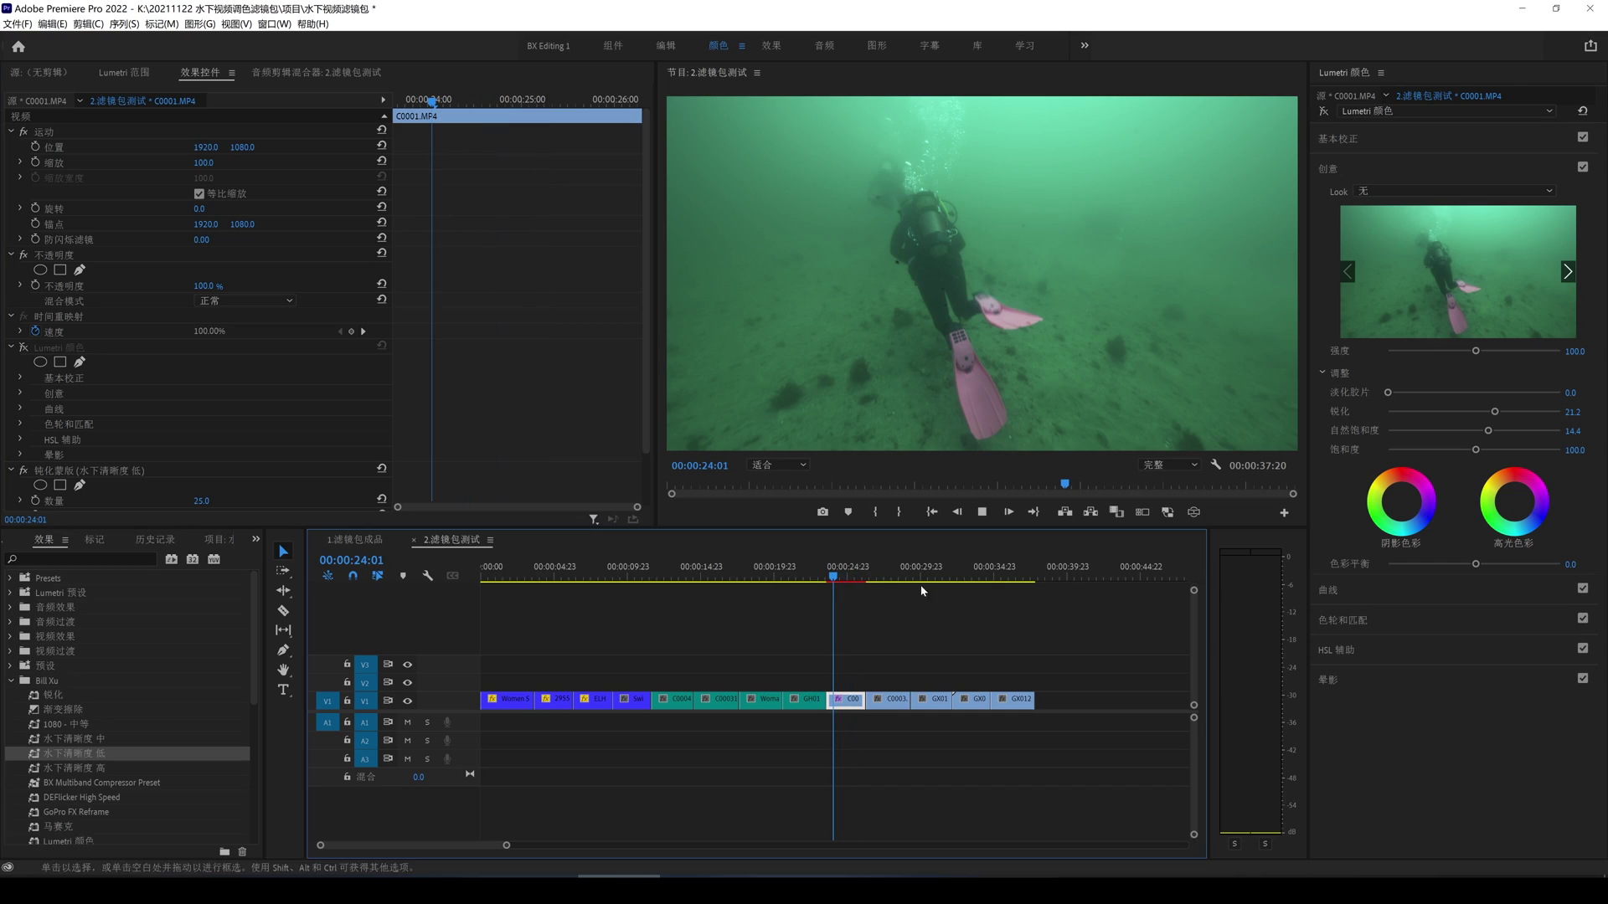
pyautogui.press('space')
pyautogui.moveTo(833, 576); pyautogui.dragTo(829, 577)
# Step: Delete the 钝化蒙版 (水下清晰度 低) effect from clip C0001.MP4, review the playback, and remove its Lumetri Color effect
pyautogui.click(73, 475)
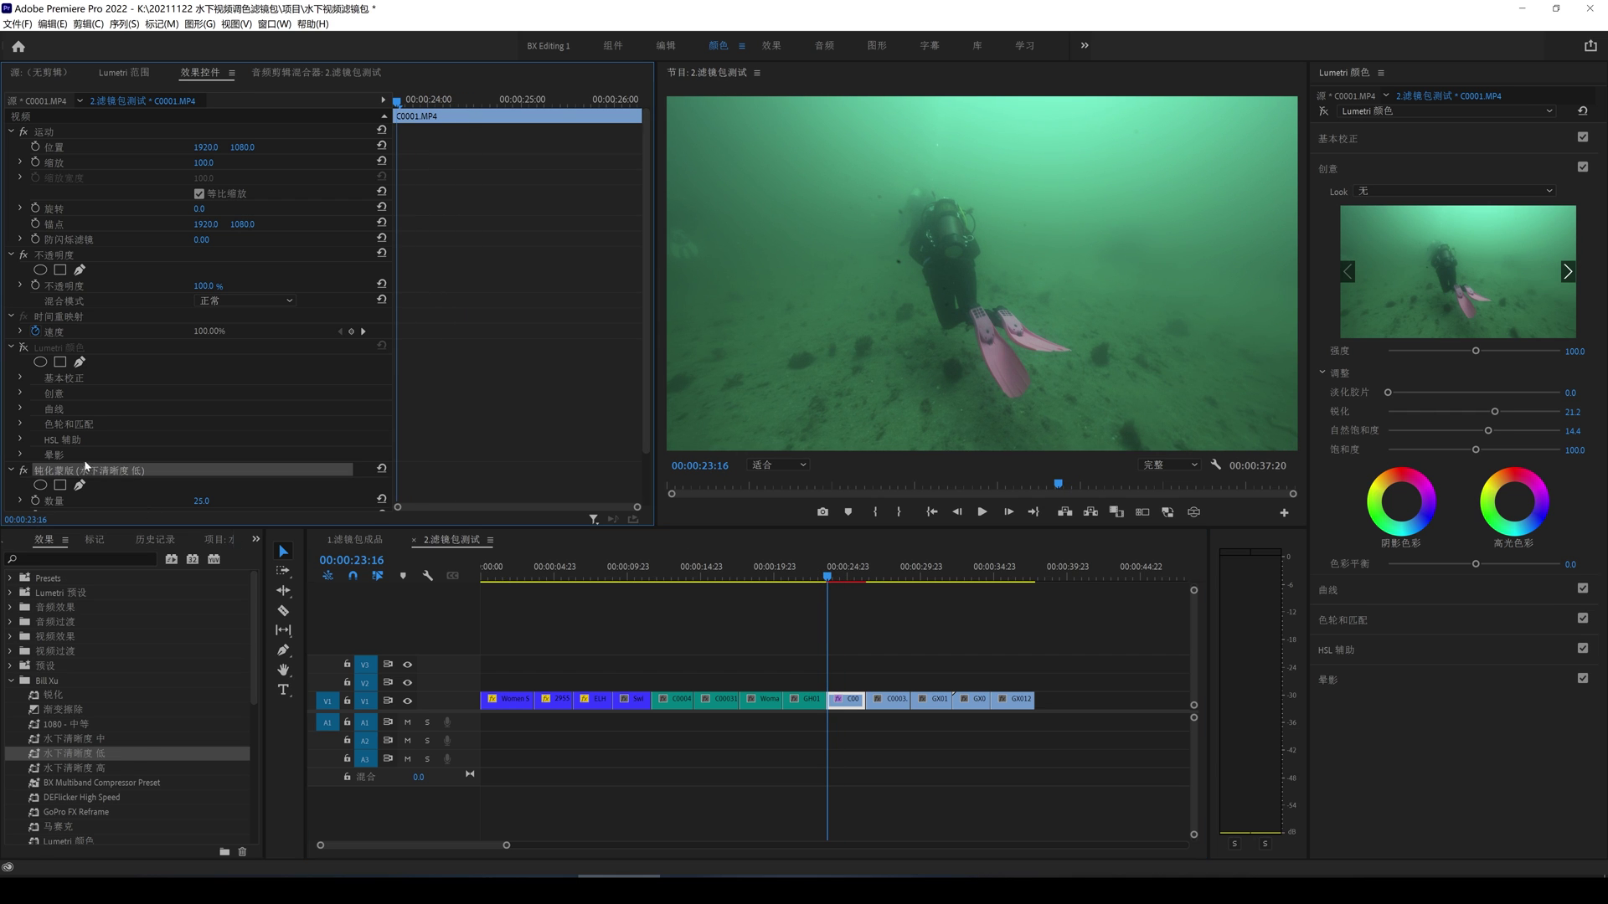
pyautogui.press('Delete')
pyautogui.press('space')
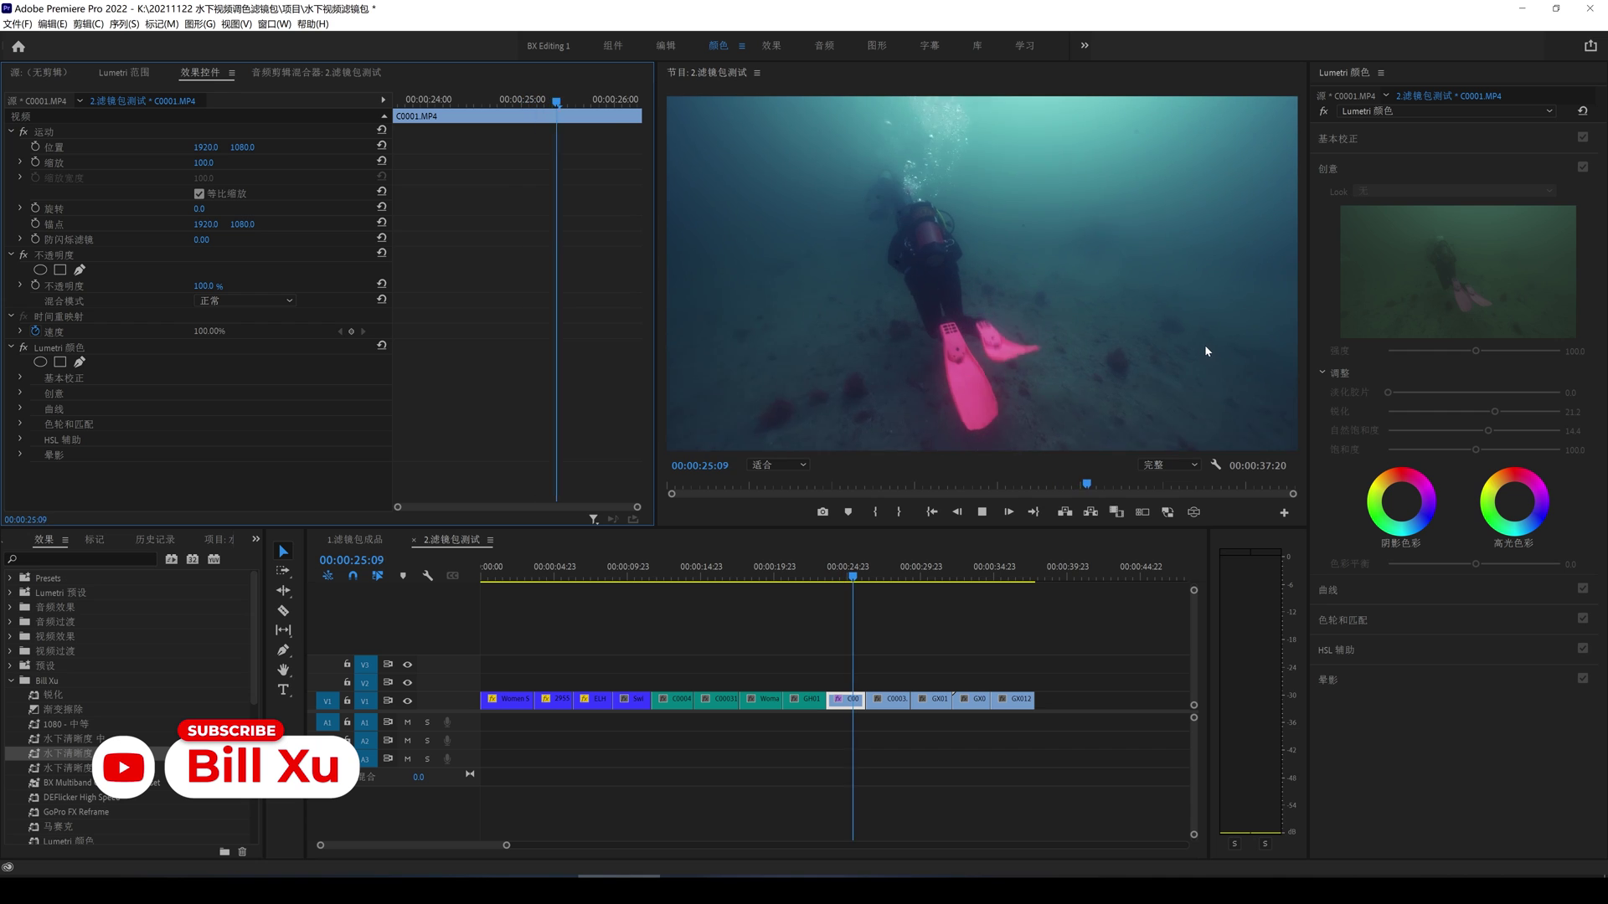
pyautogui.press('space')
pyautogui.click(852, 567)
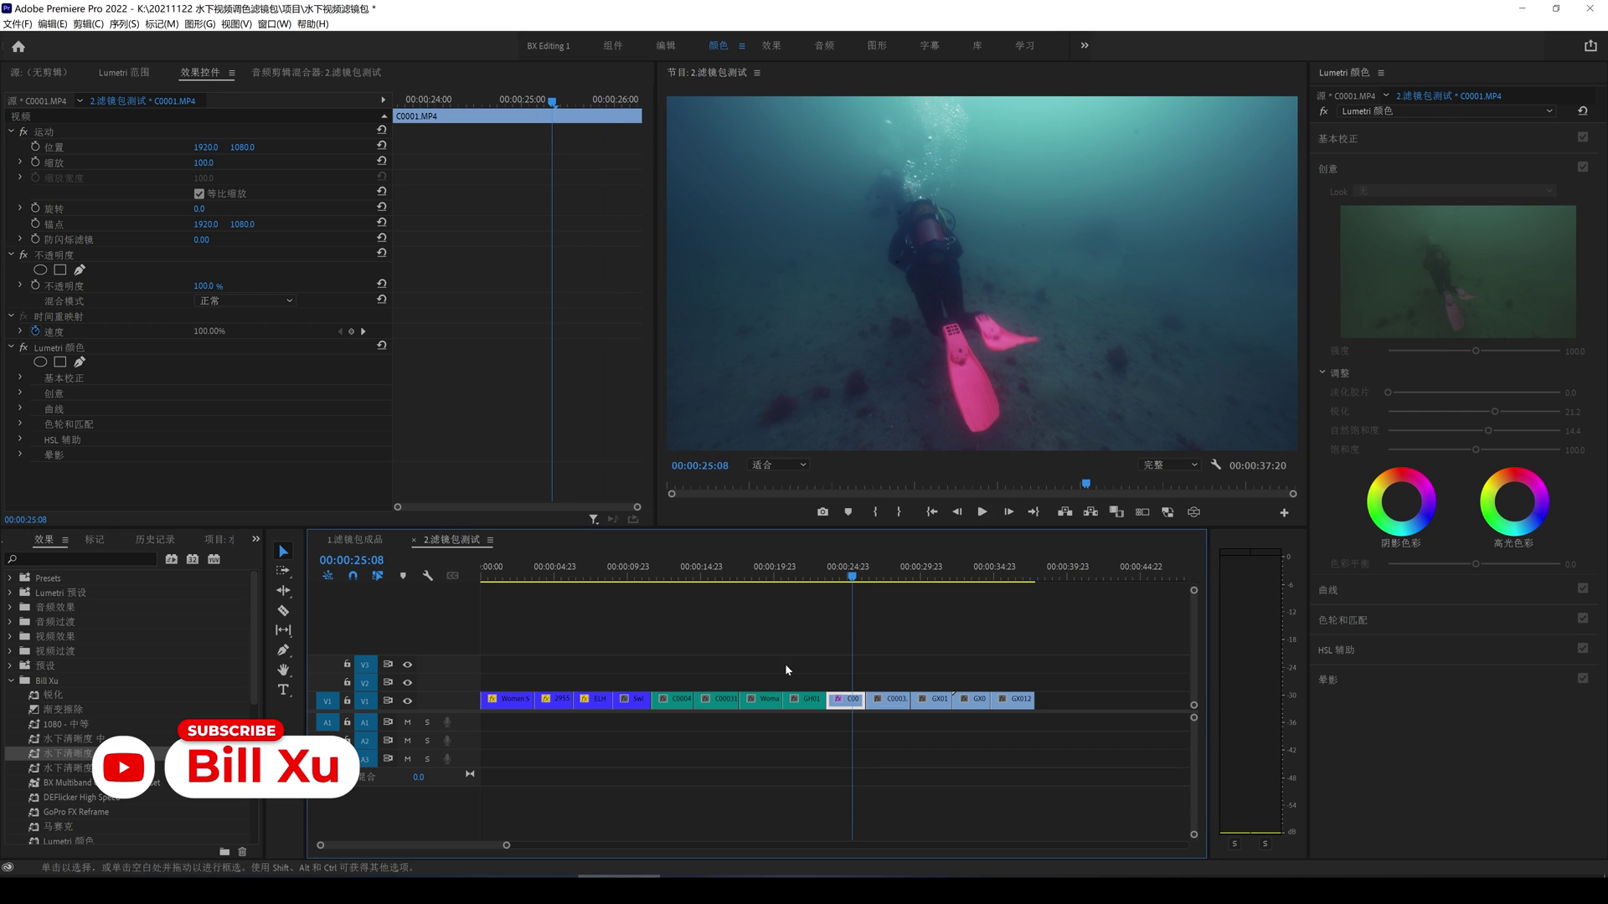
pyautogui.click(65, 352)
pyautogui.press('Delete')
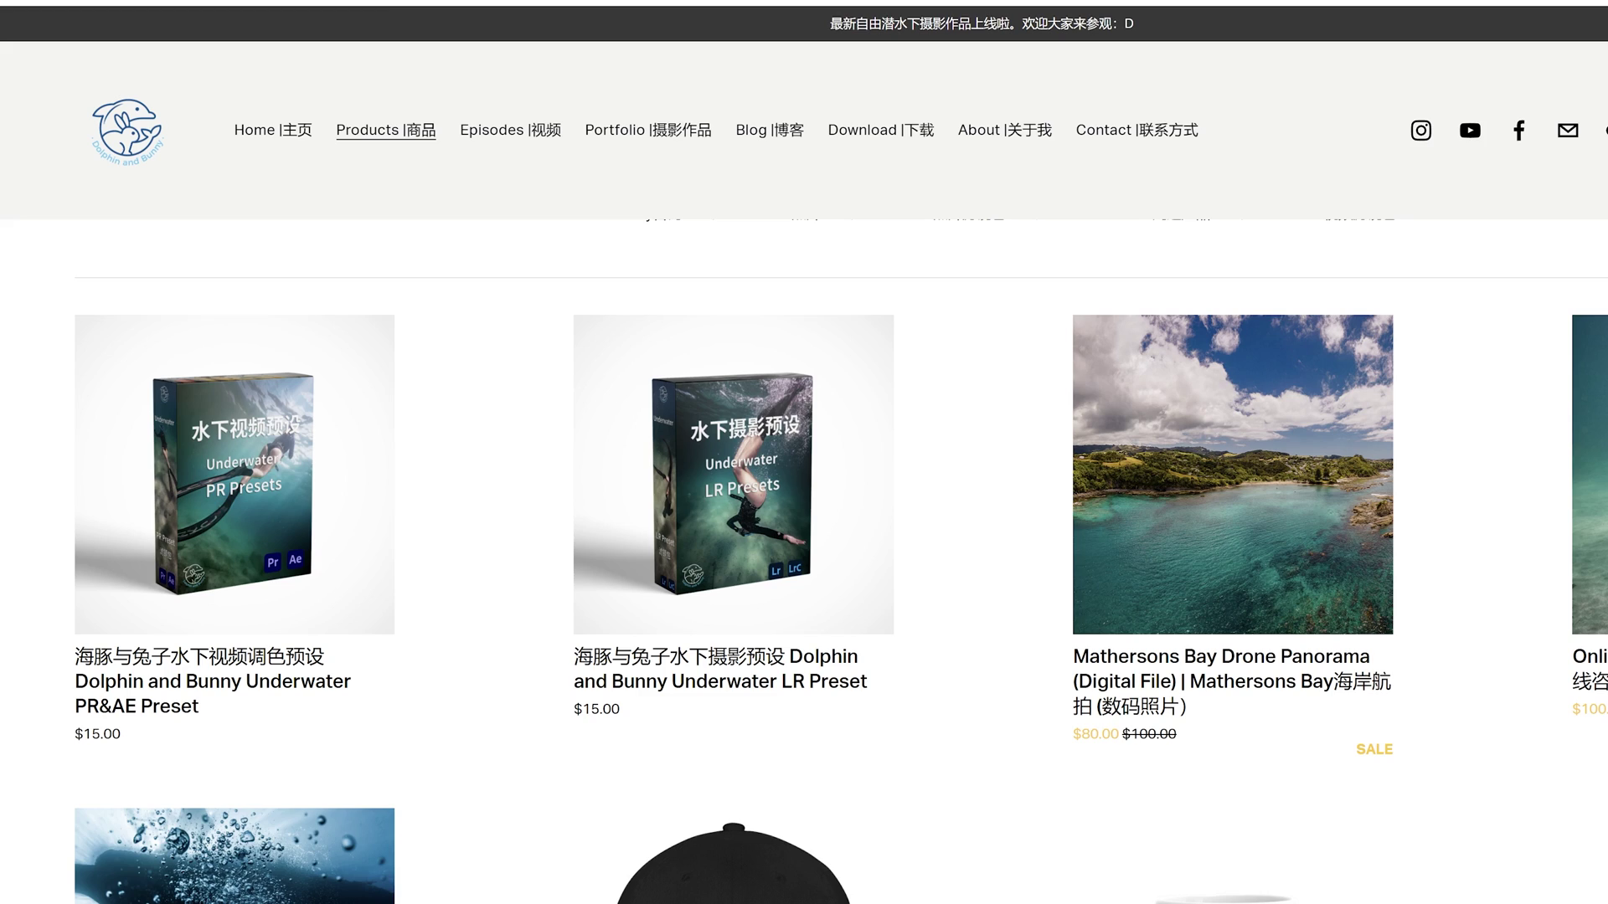
# Step: Switch to the web shop, open the Dolphin and Bunny Underwater PR&AE Preset product page, and browse its before-and-after sample images
pyautogui.moveTo(773, 450)
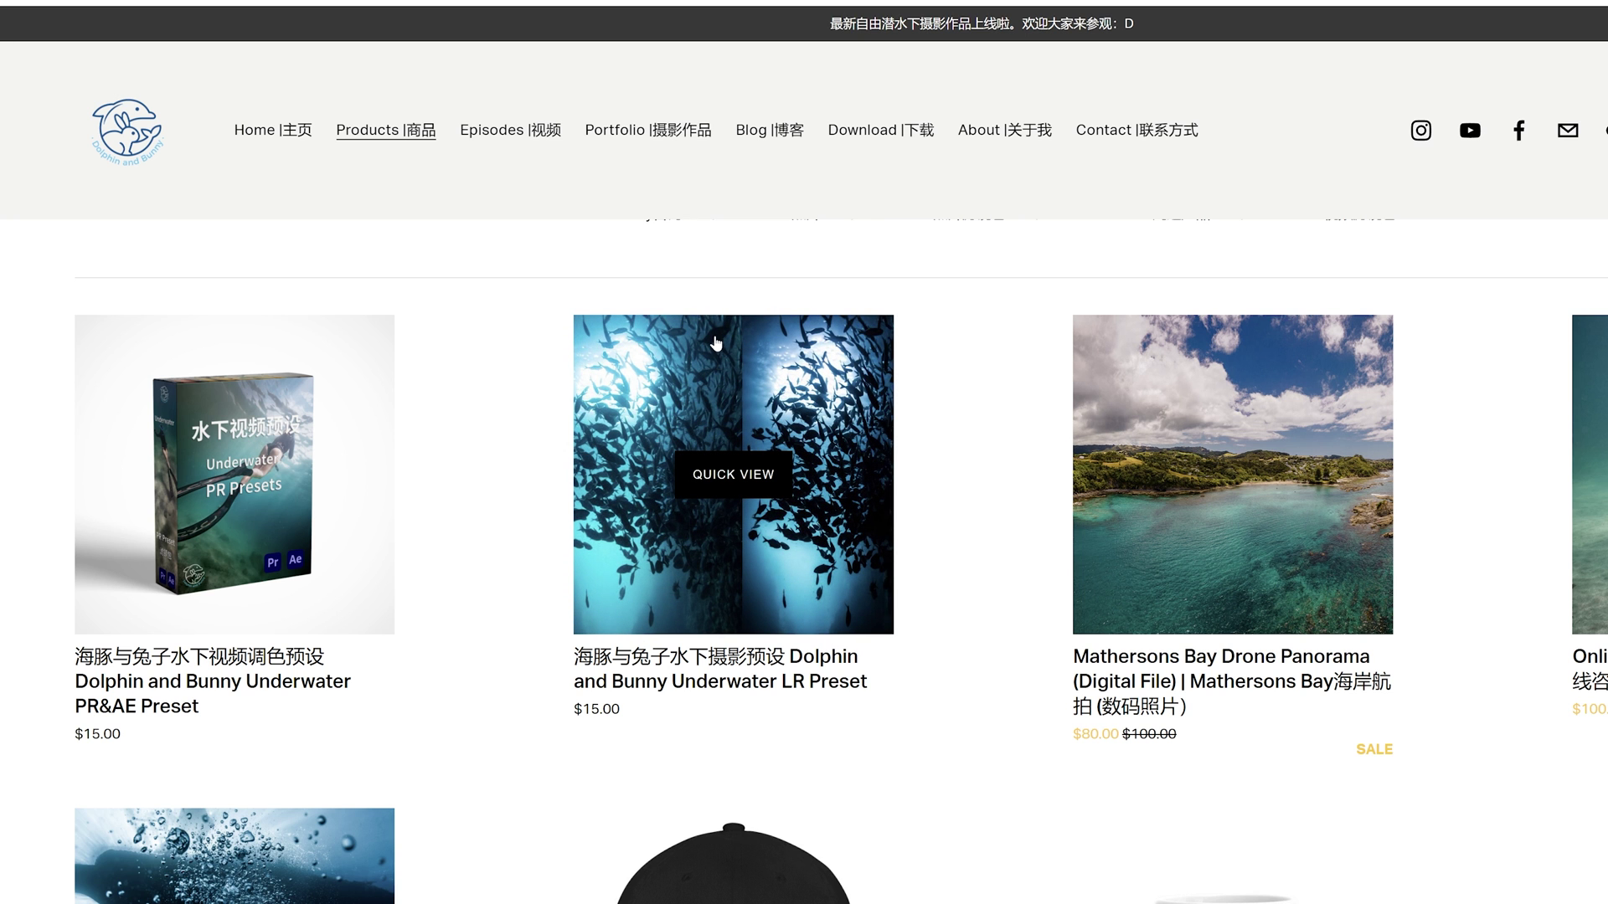
pyautogui.moveTo(266, 428)
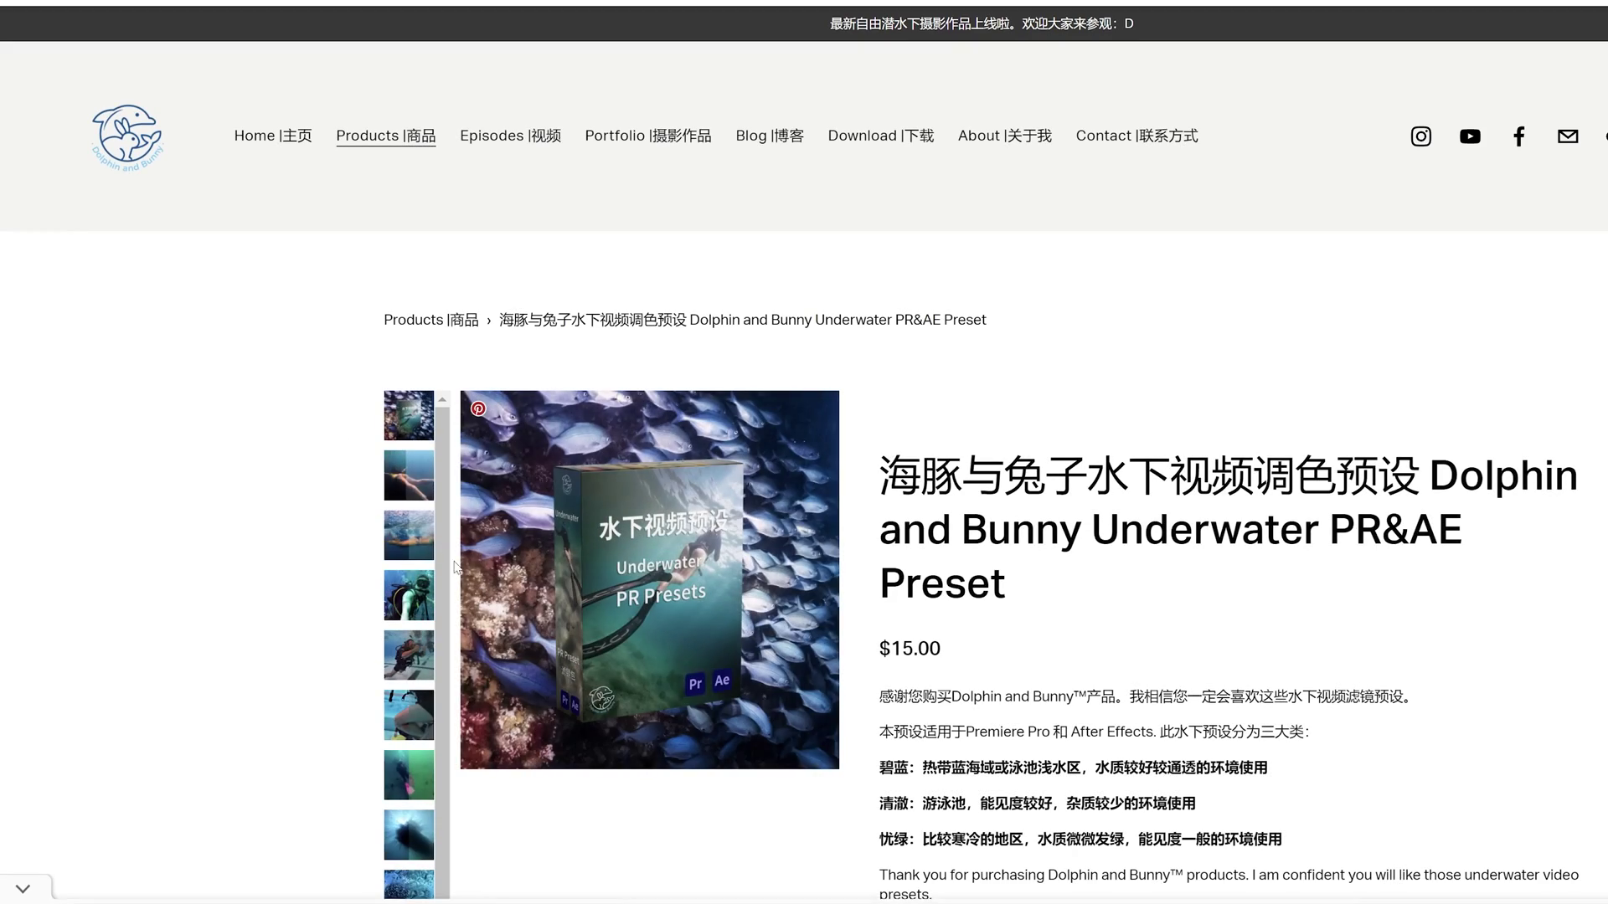
pyautogui.click(406, 476)
pyautogui.click(409, 533)
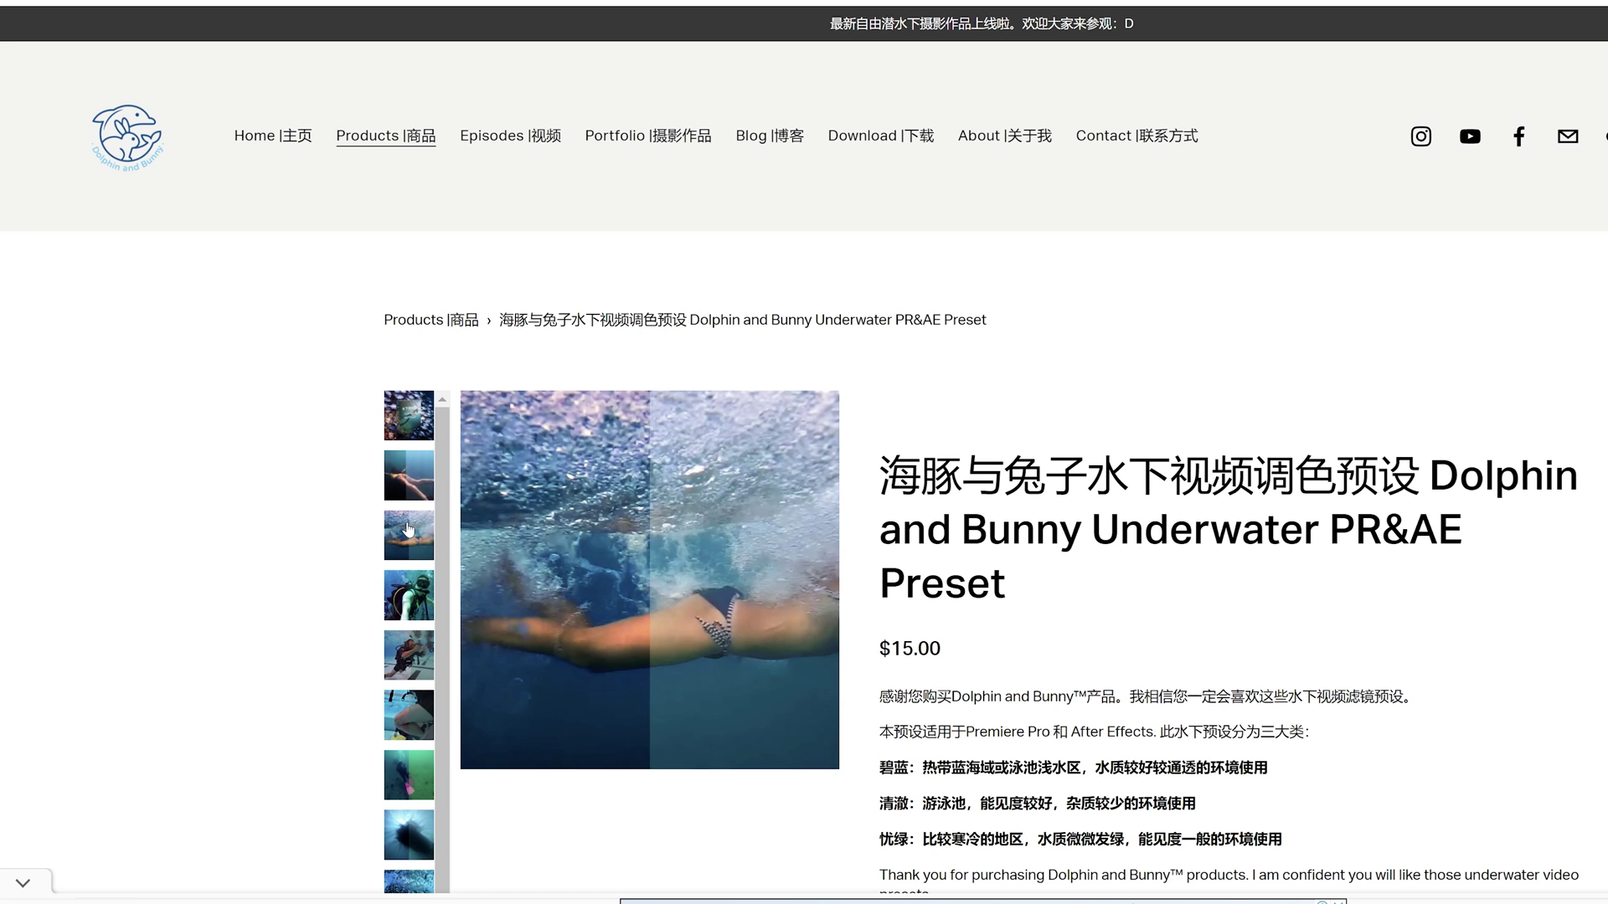
pyautogui.click(411, 588)
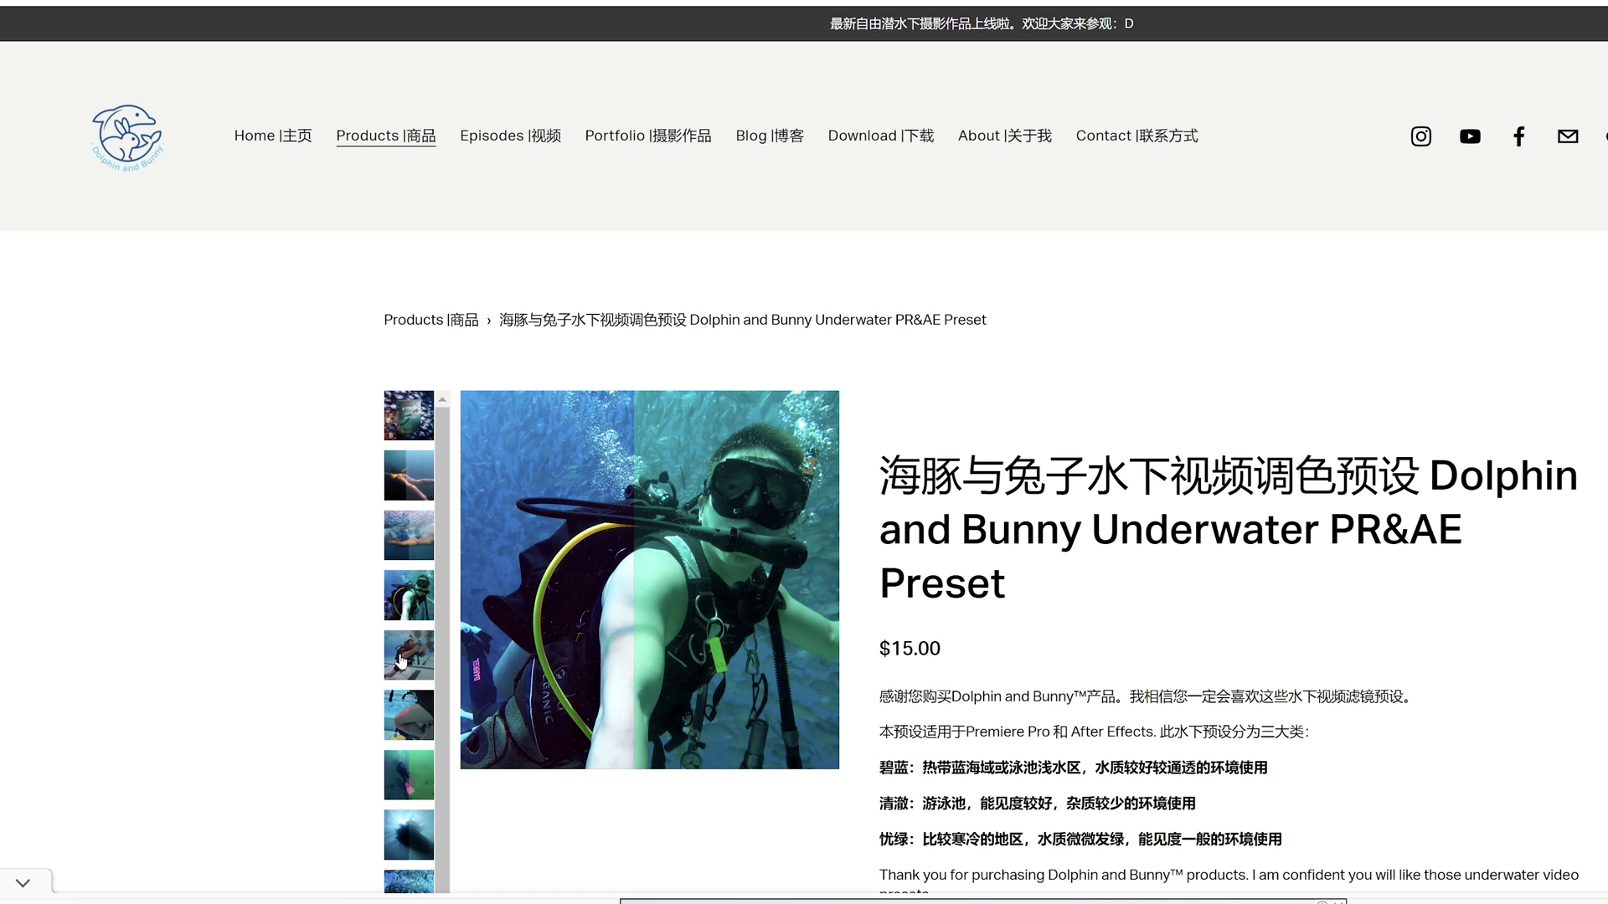
pyautogui.click(413, 709)
pyautogui.scroll(-1, 413, 709)
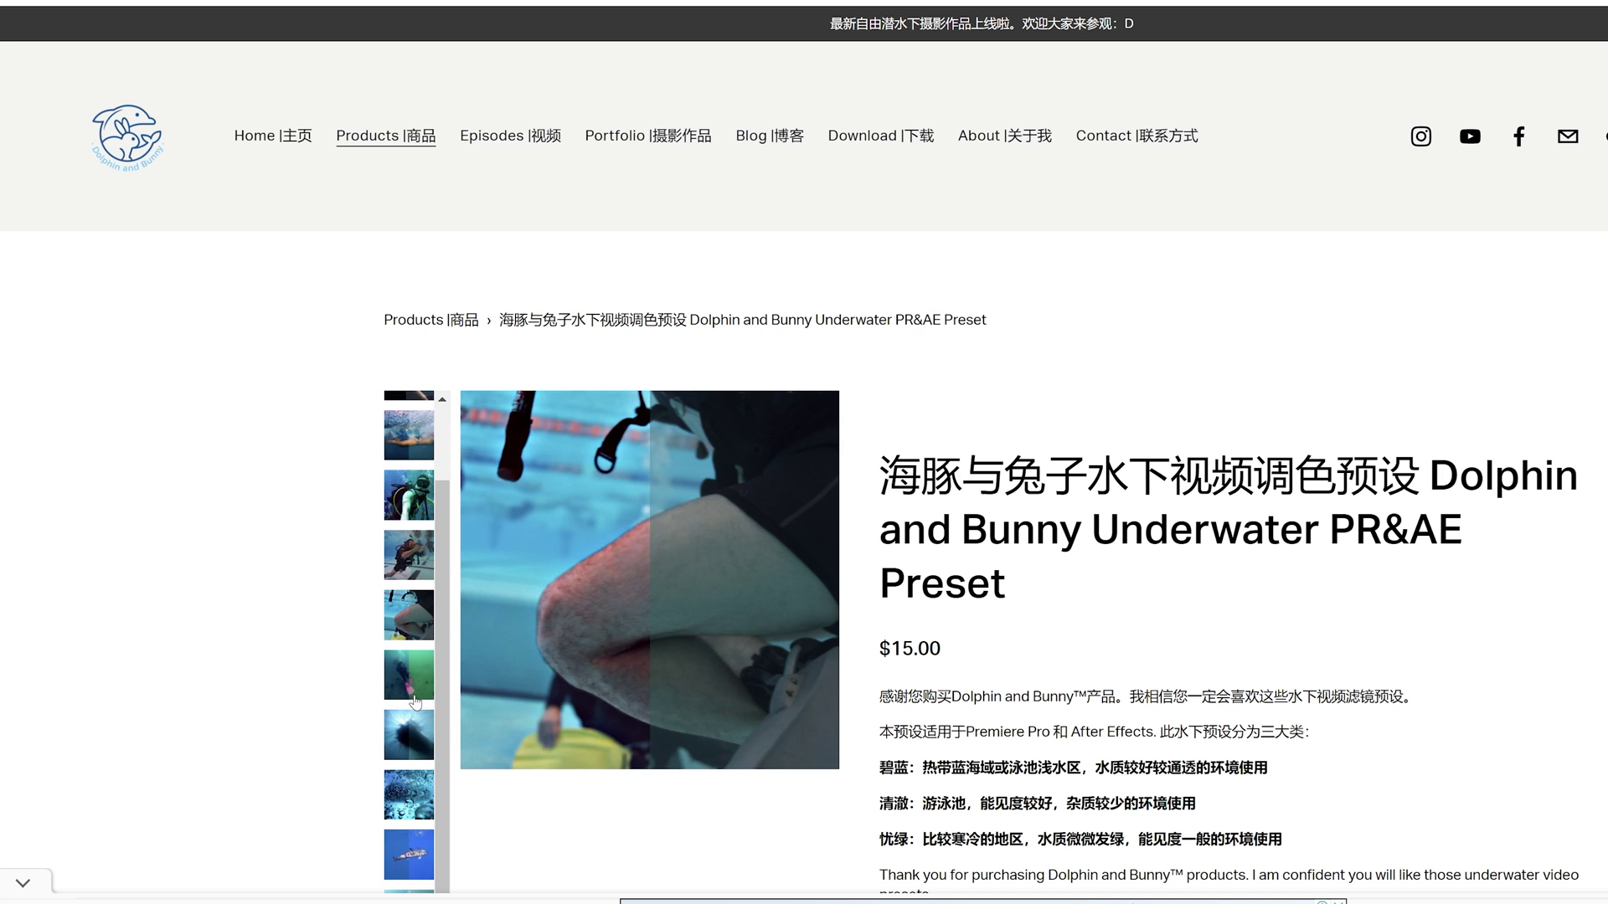
pyautogui.click(411, 736)
pyautogui.scroll(-4, 921, 586)
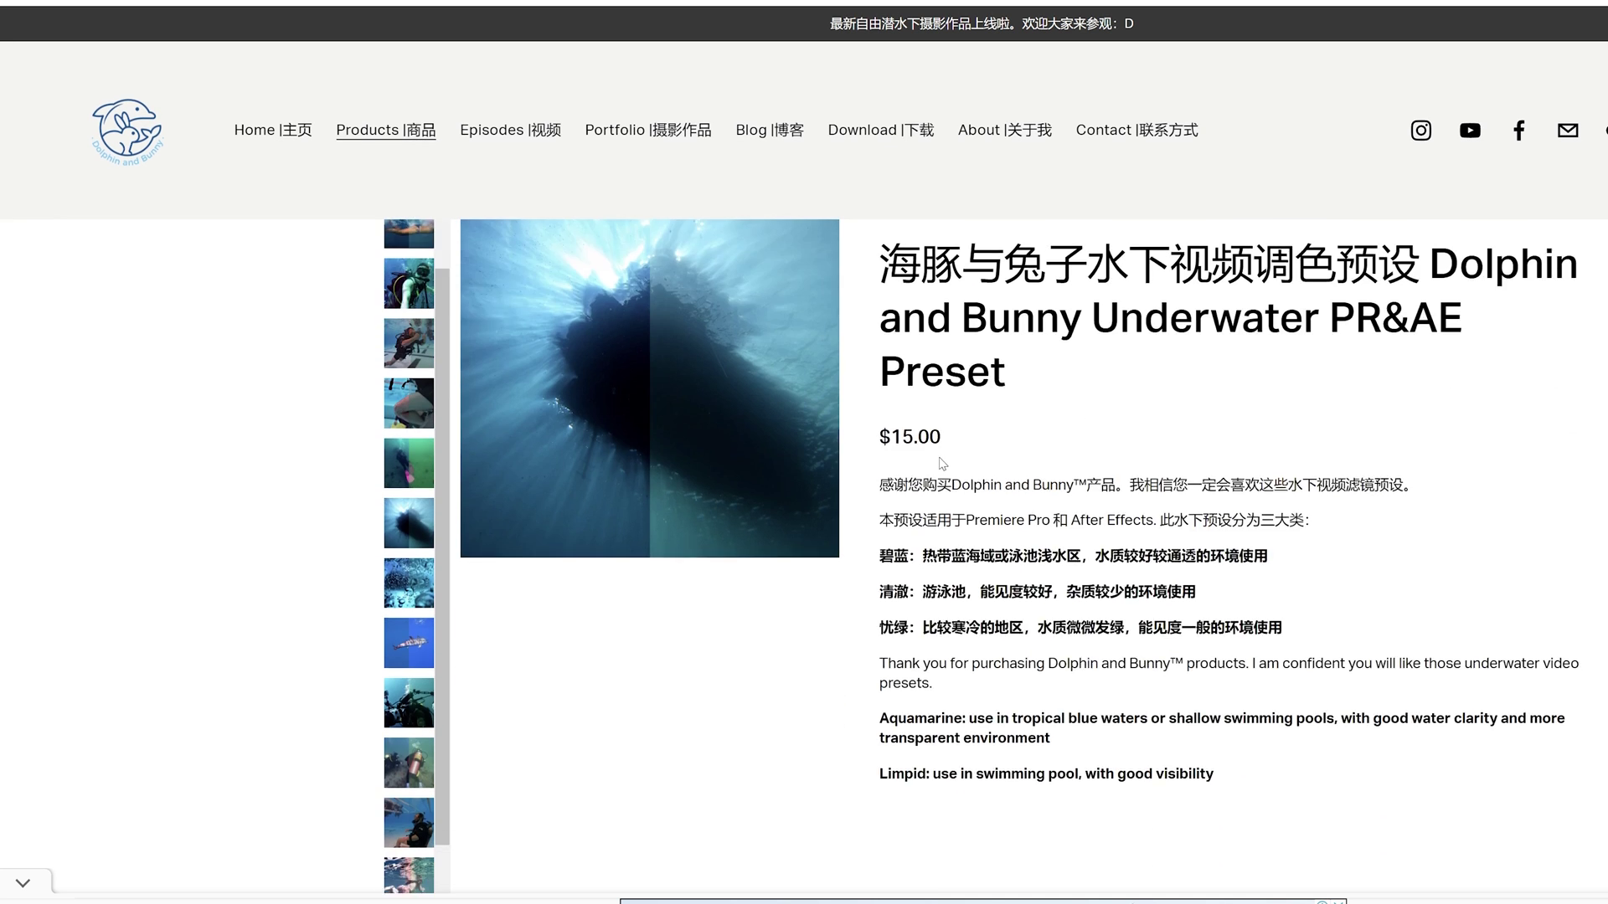
# Step: Read the product page's preset category descriptions and its instructions for installing the colour and clarity presets
pyautogui.moveTo(893, 384); pyautogui.dragTo(1120, 670)
pyautogui.click(1035, 519)
pyautogui.scroll(-7, 901, 545)
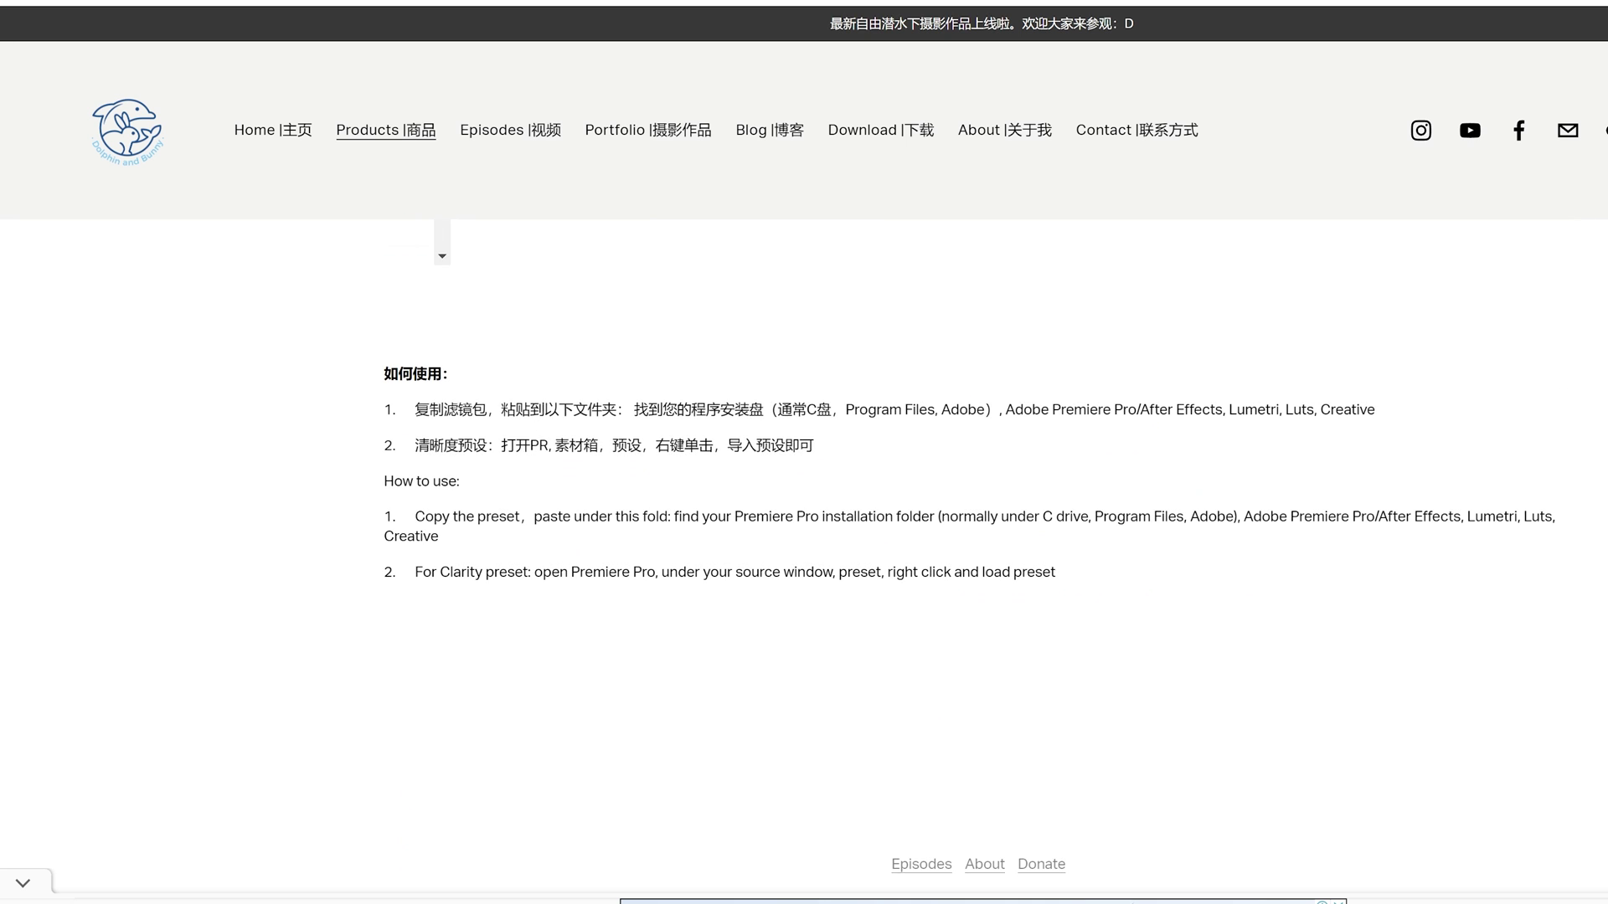
pyautogui.moveTo(428, 410); pyautogui.dragTo(673, 546)
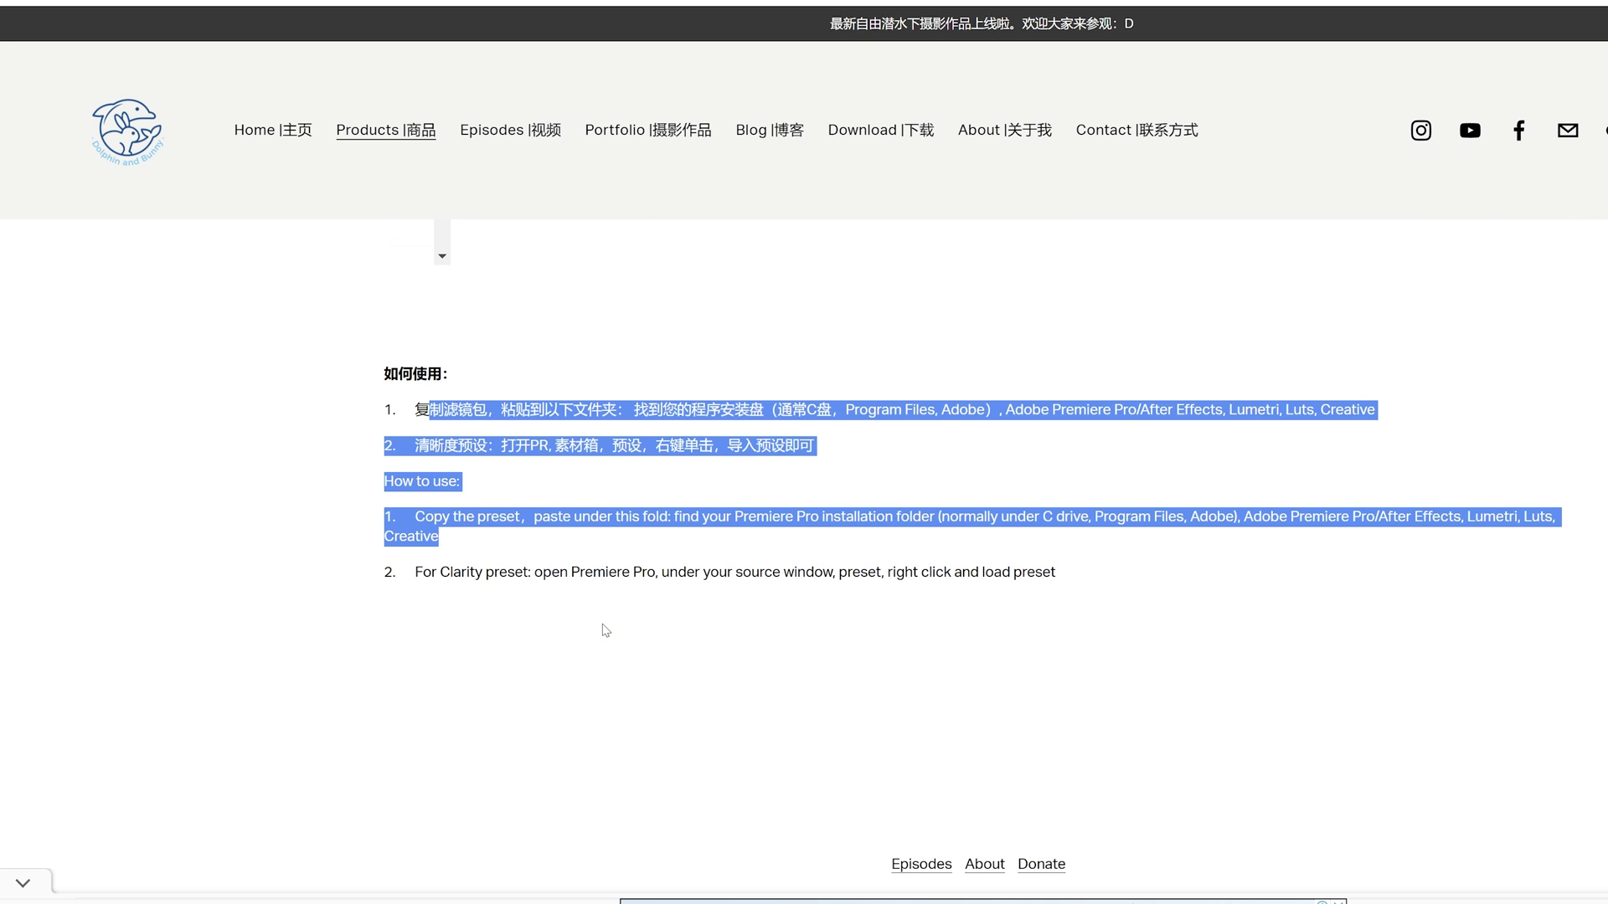
pyautogui.click(605, 629)
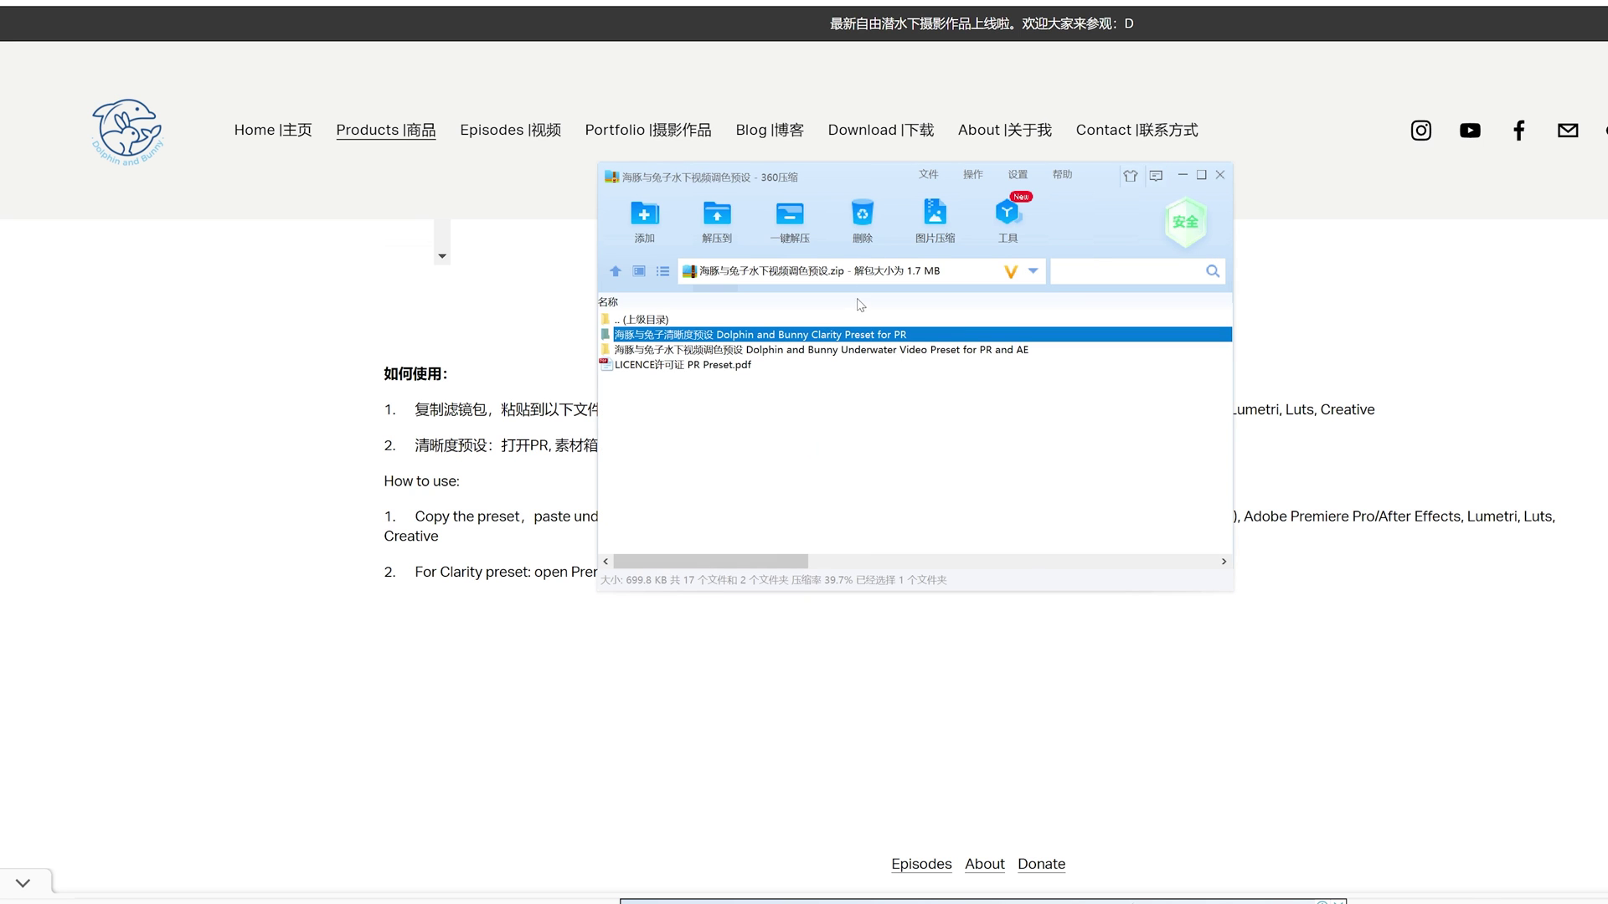
# Step: In the downloaded preset archive, open the Dolphin and Bunny Underwater Video Preset for PR and AE folder
pyautogui.moveTo(844, 189); pyautogui.dragTo(779, 232)
pyautogui.click(647, 491)
pyautogui.doubleClick(602, 395)
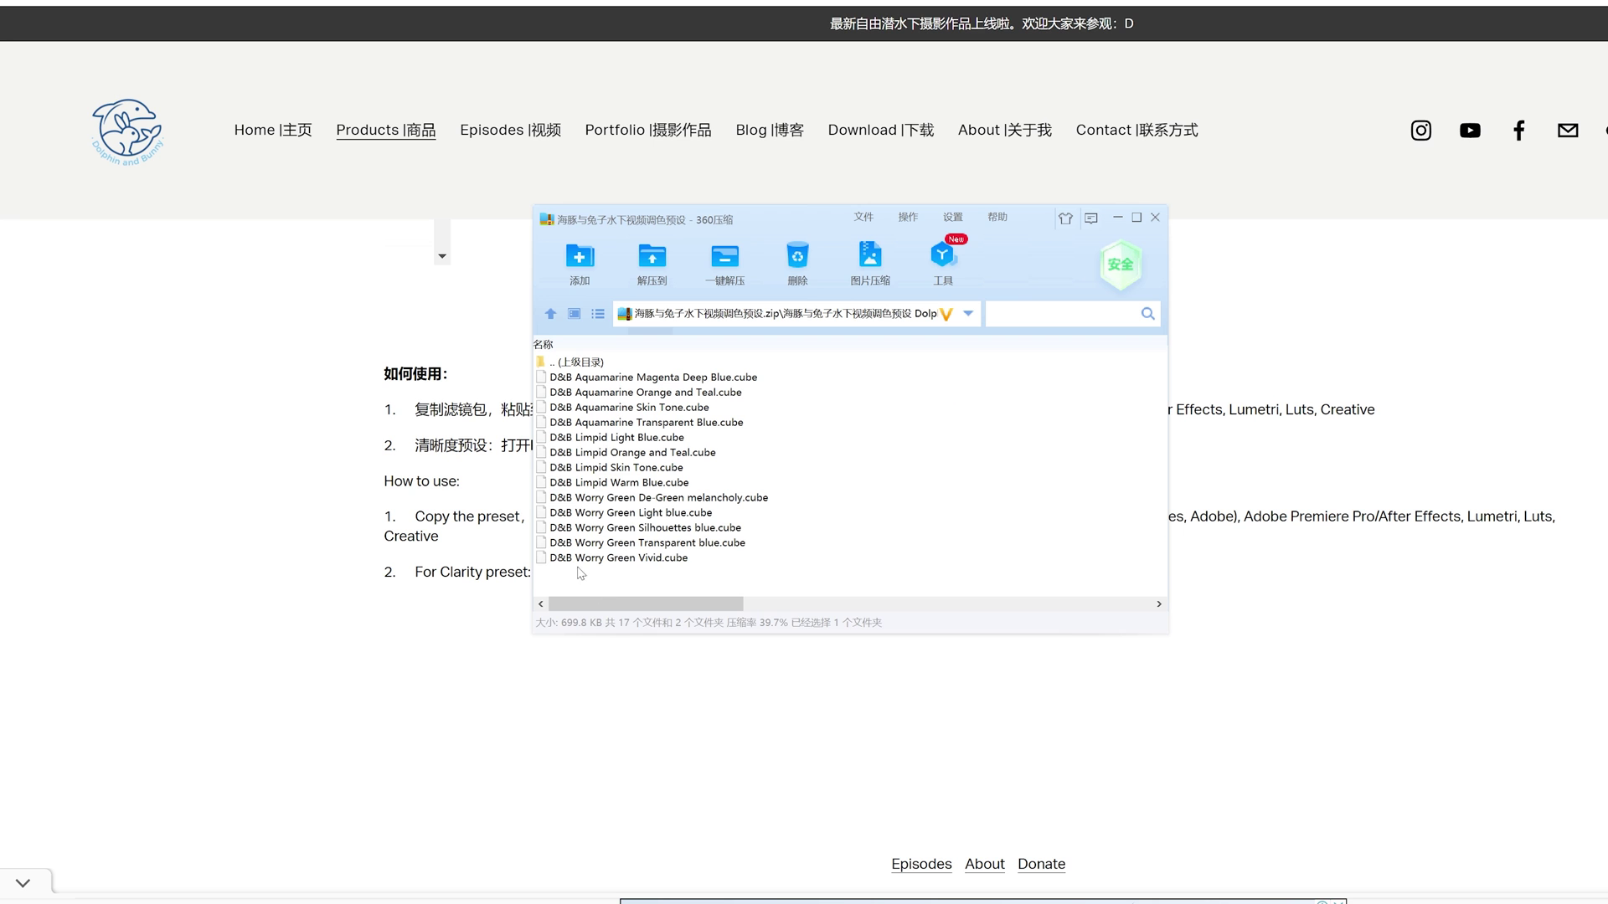
# Step: Return to the preset archive's root, look at the clarity preset folder and the LICENCE许可证 PR Preset.pdf file, and close the archive
pyautogui.click(551, 314)
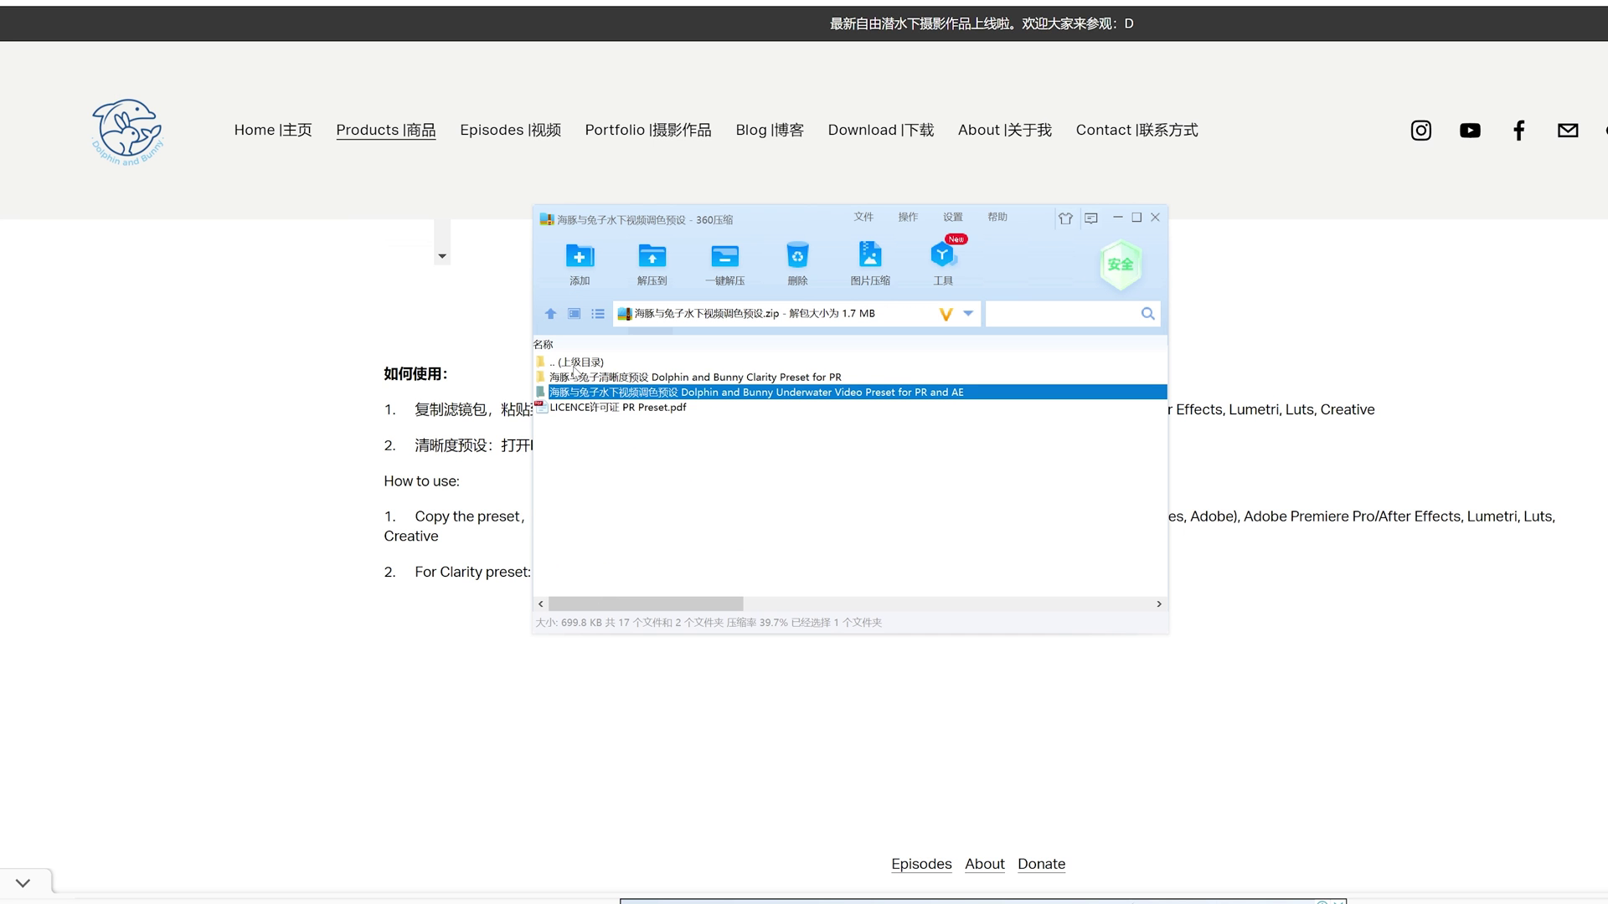
pyautogui.click(590, 381)
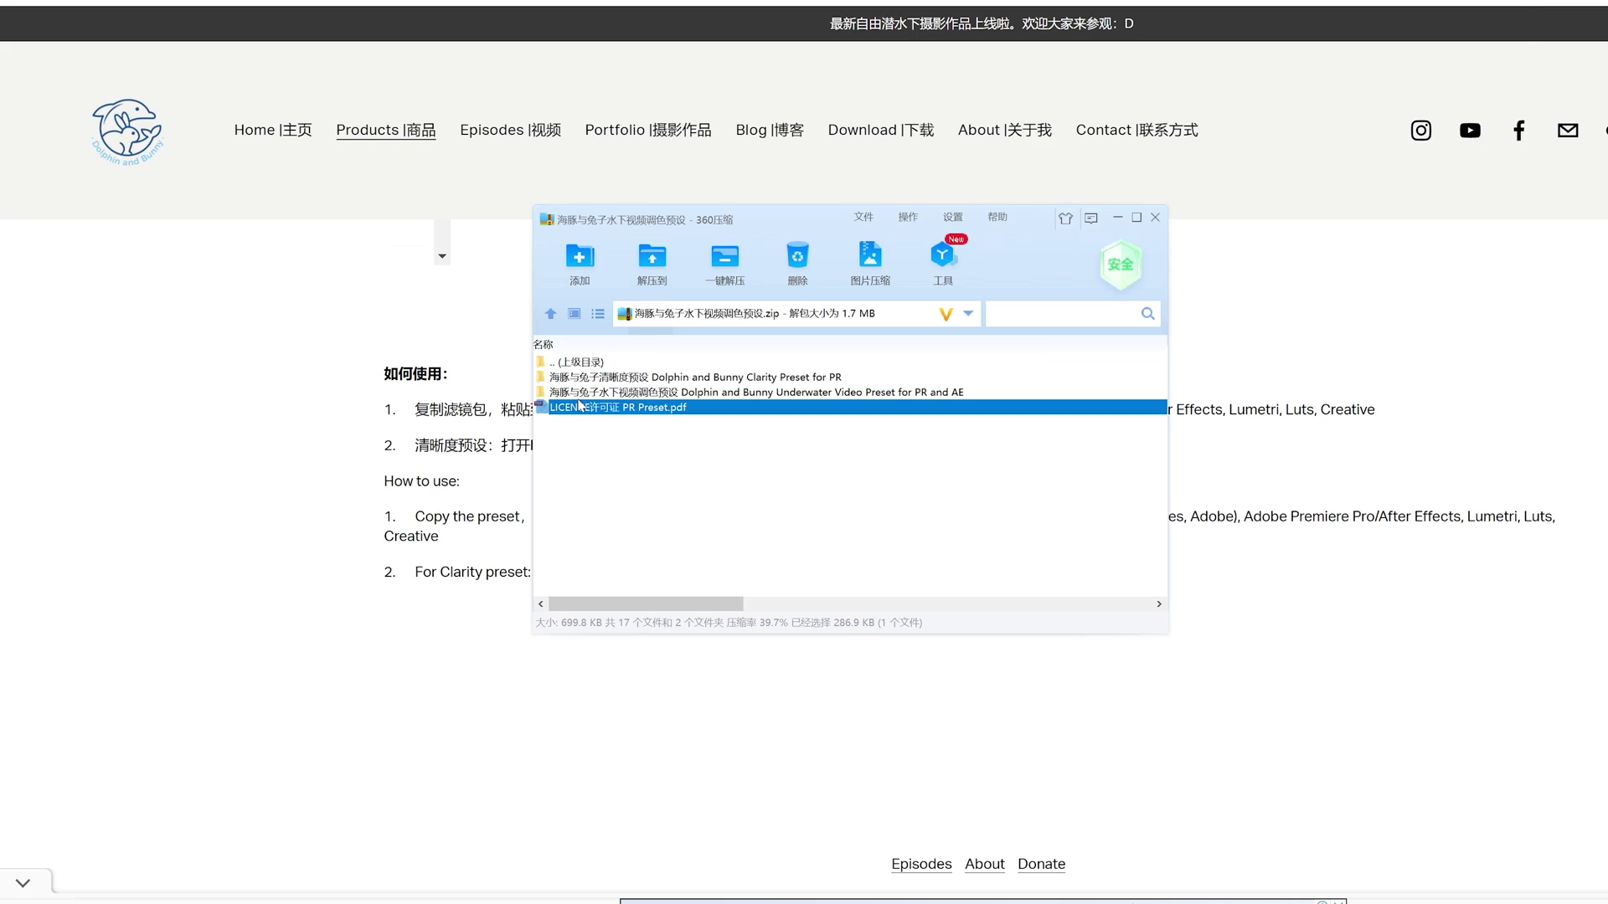
pyautogui.doubleClick(580, 407)
pyautogui.click(1155, 218)
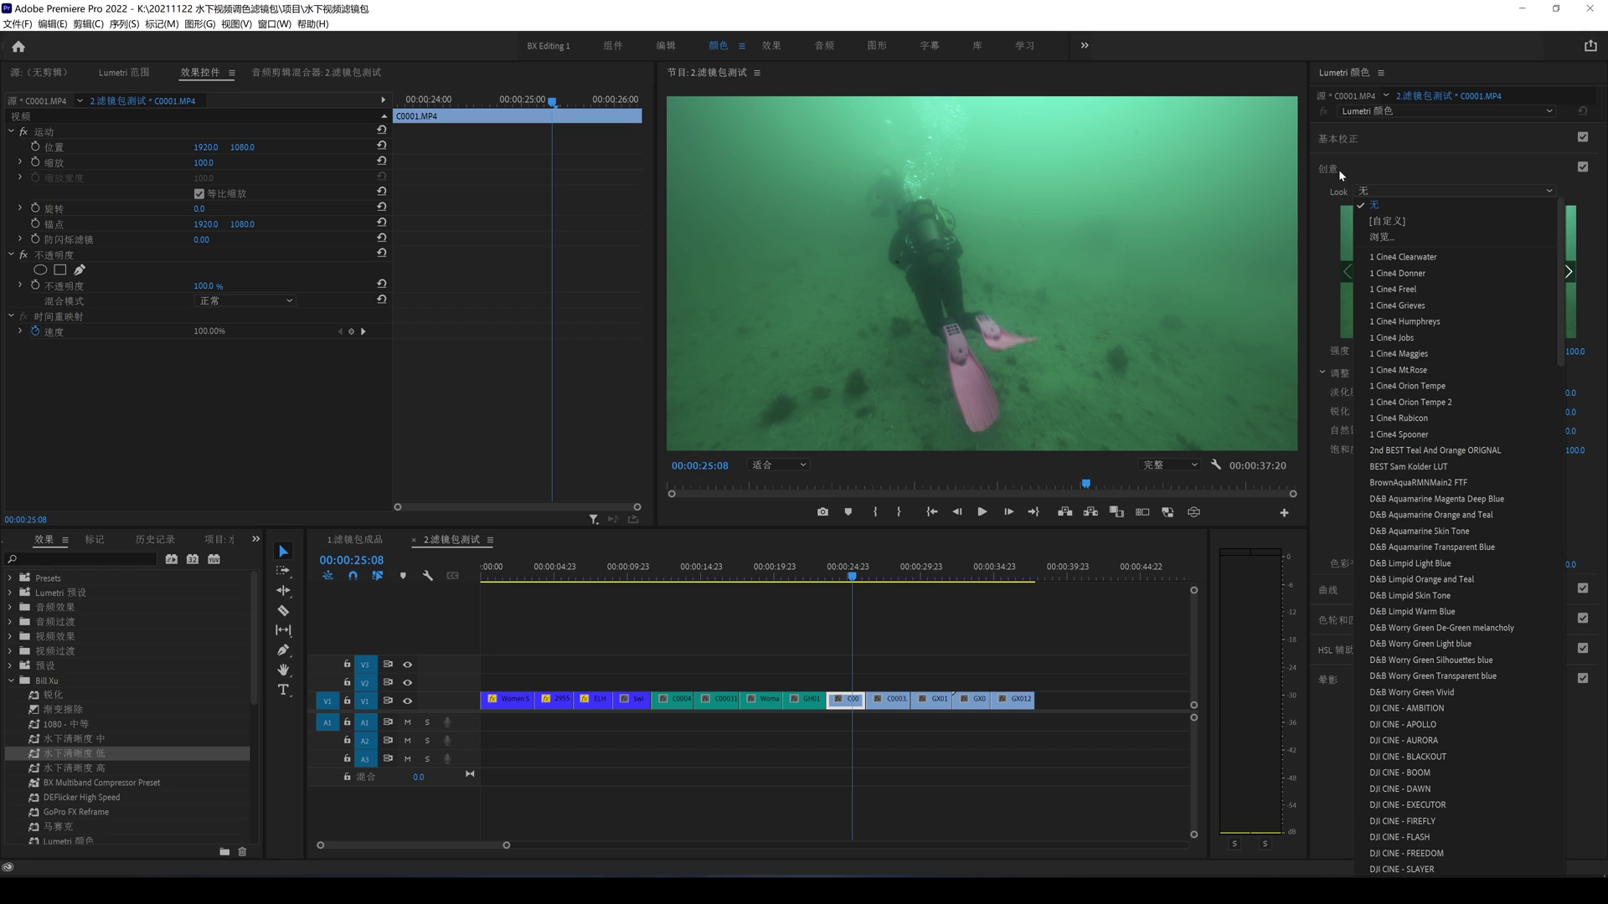
# Step: In Premiere Pro, look through the creative Look list for the installed D&B underwater presets, leaving clip C0001.MP4 without a look
pyautogui.scroll(-15, 1421, 511)
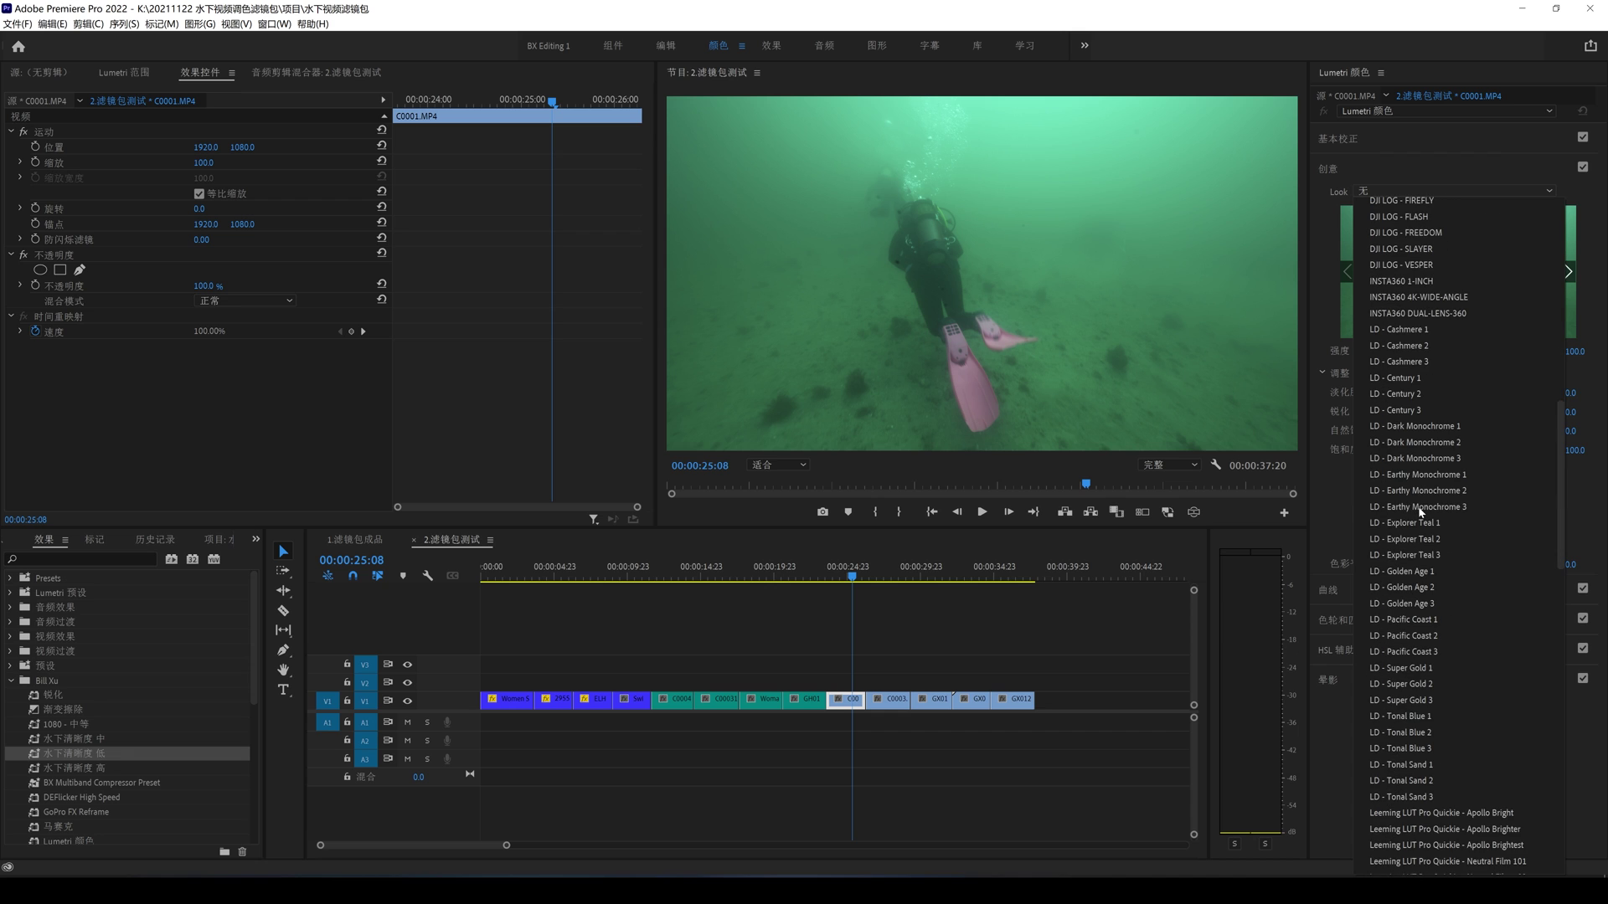
pyautogui.scroll(12, 1423, 508)
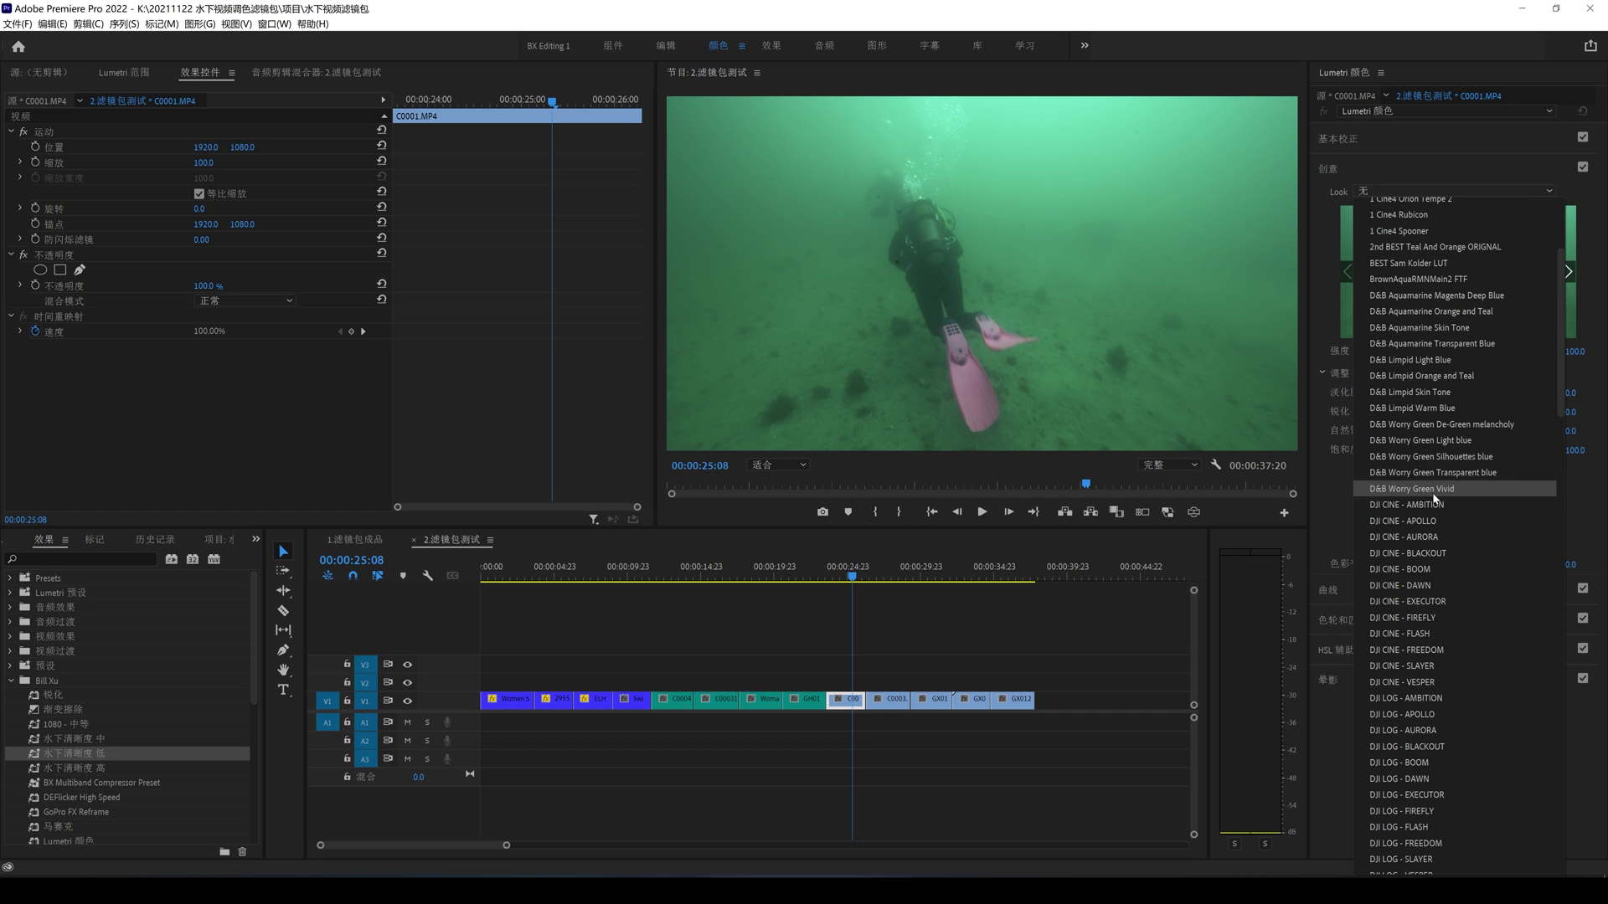
pyautogui.click(461, 850)
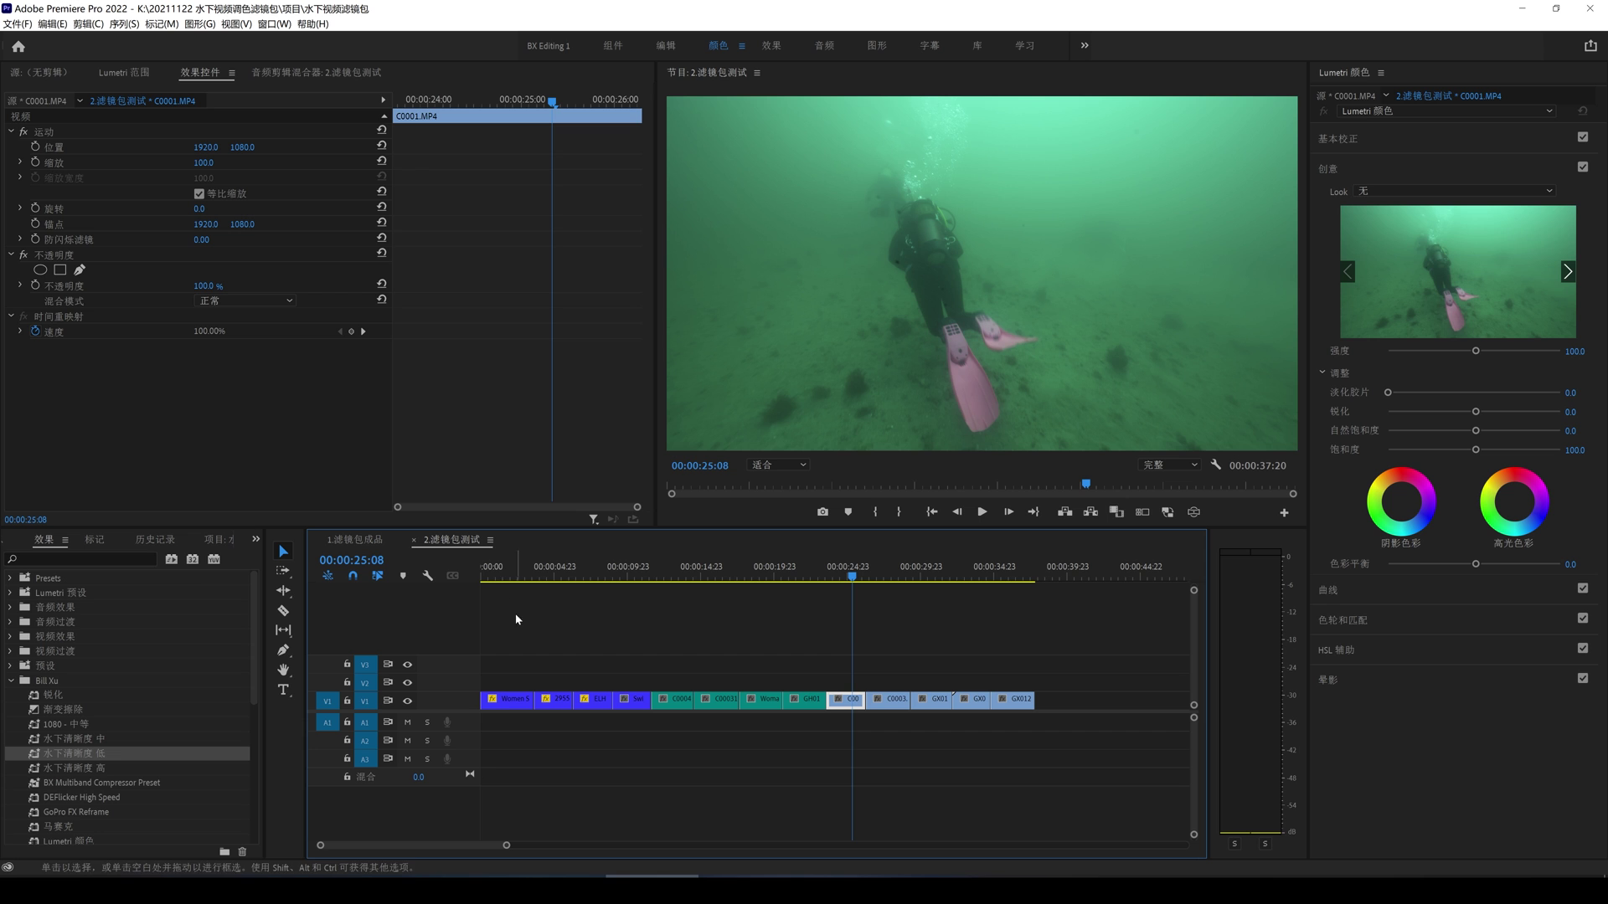
# Step: Move the playhead to the Women Swimming.mov clip and apply the D&B Aquamarine Orange and Teal look to it
pyautogui.click(502, 568)
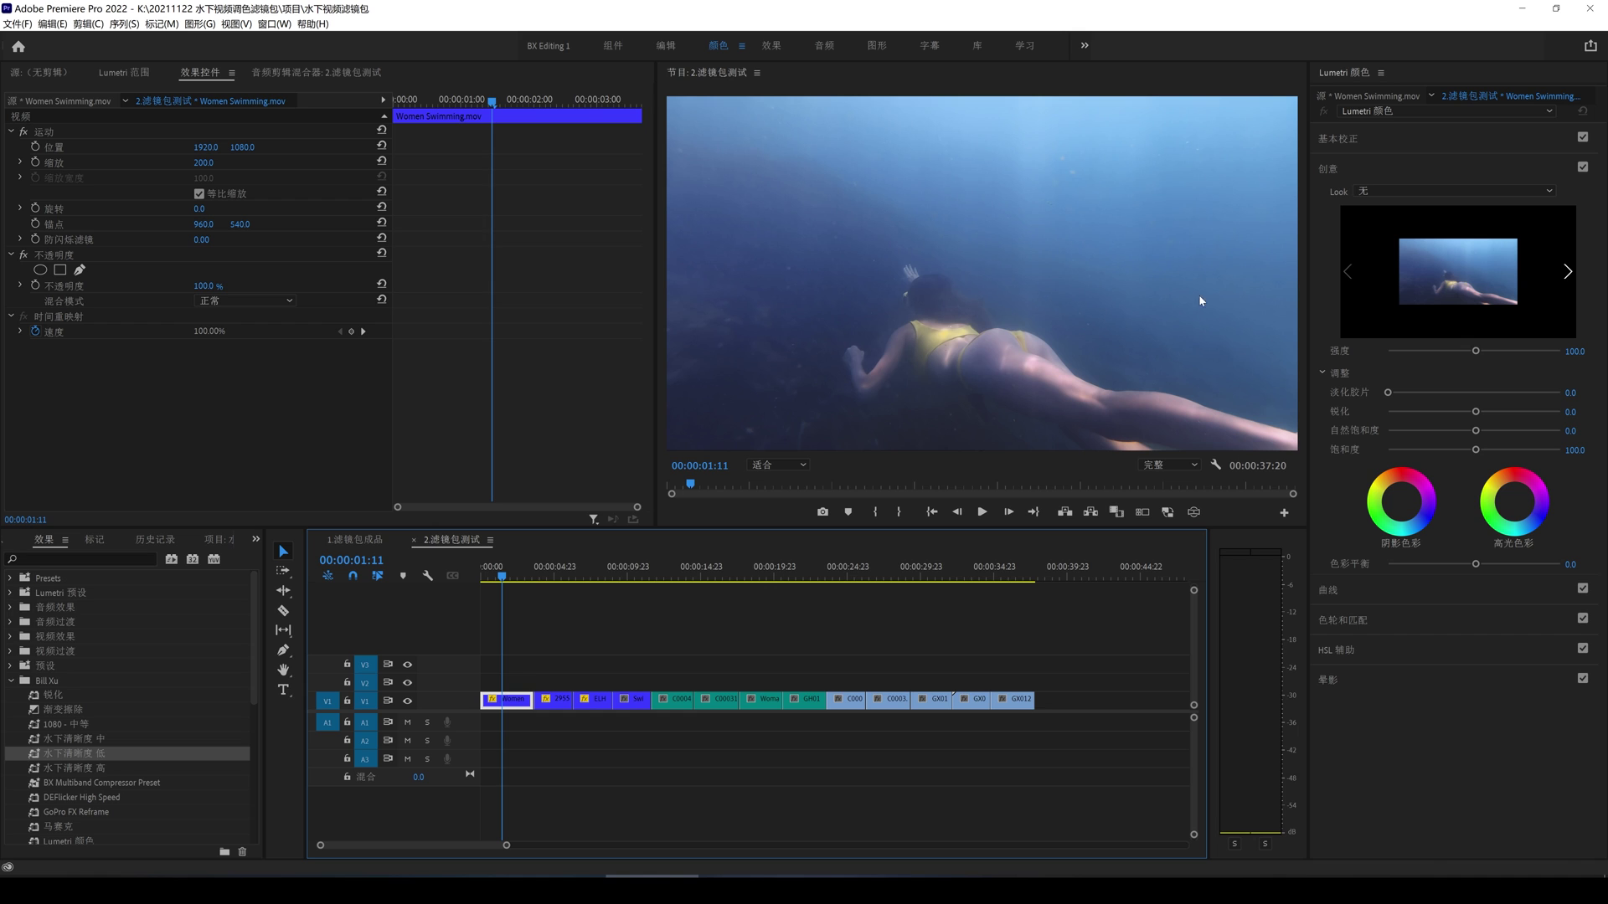
pyautogui.click(1418, 189)
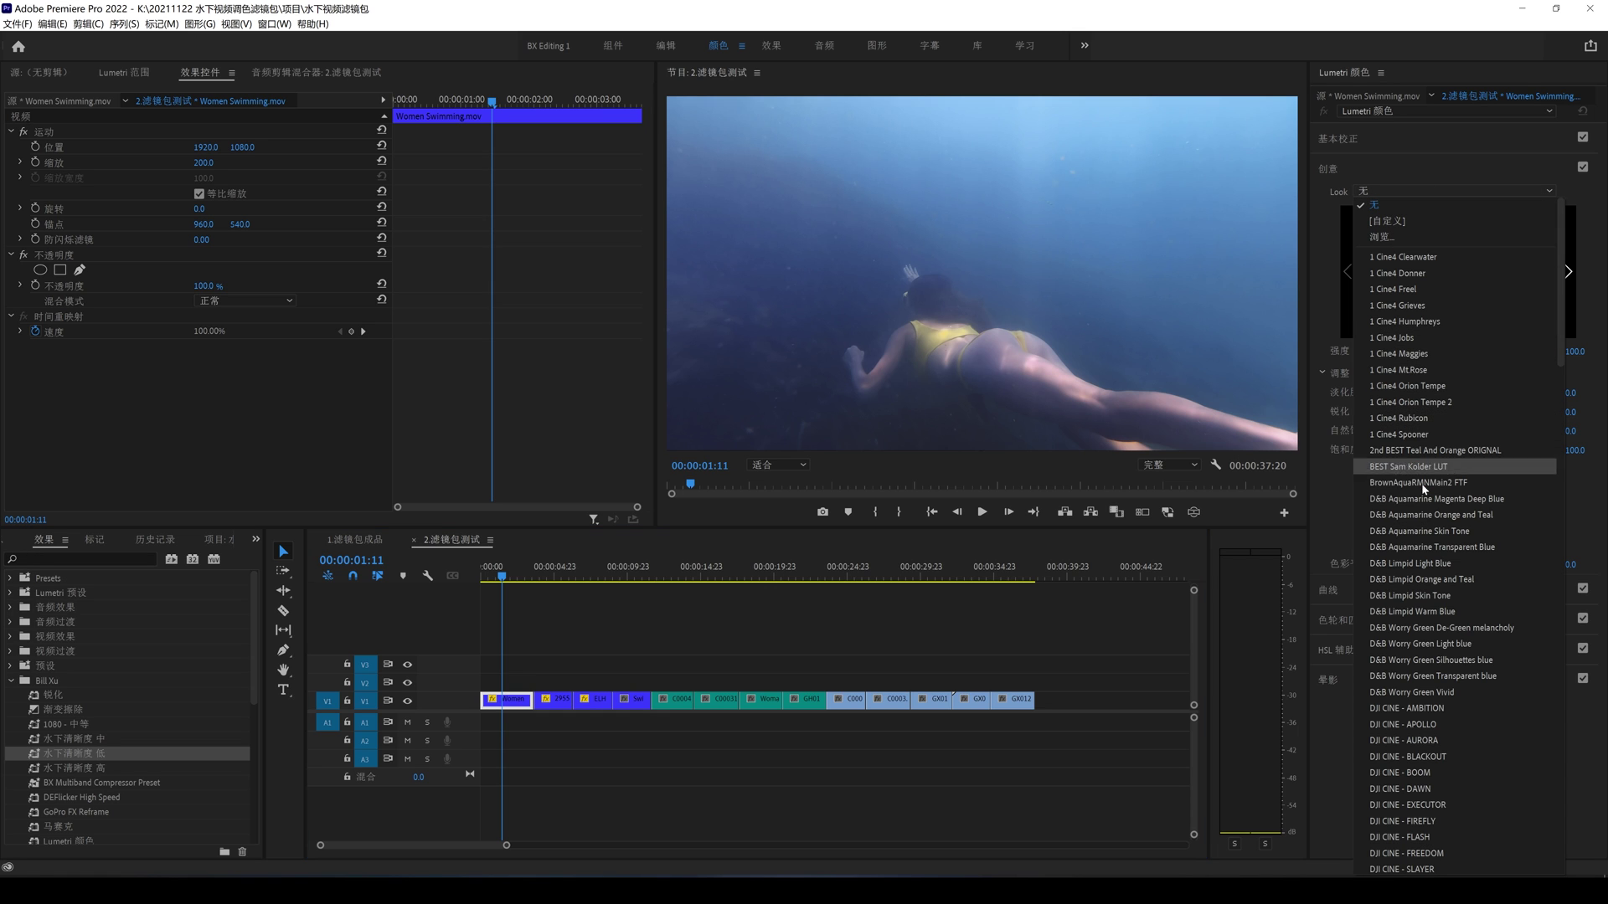
pyautogui.click(1432, 514)
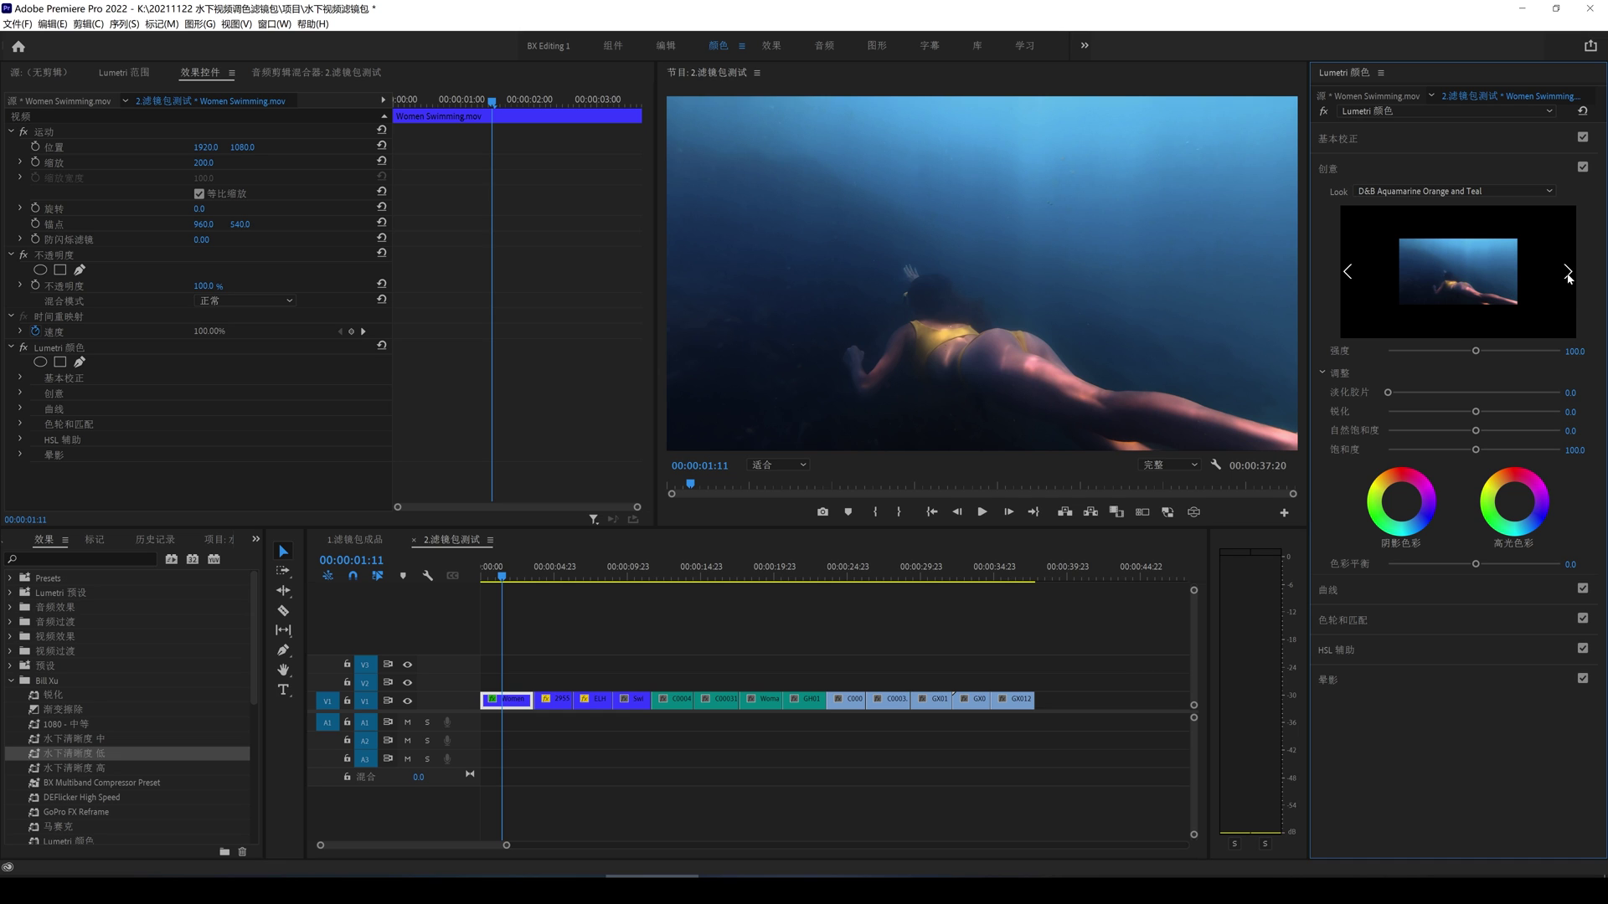
# Step: Compare Women Swimming.mov with the Lumetri effect off and on, and try raising the look's intensity to about 166.9
pyautogui.click(1324, 112)
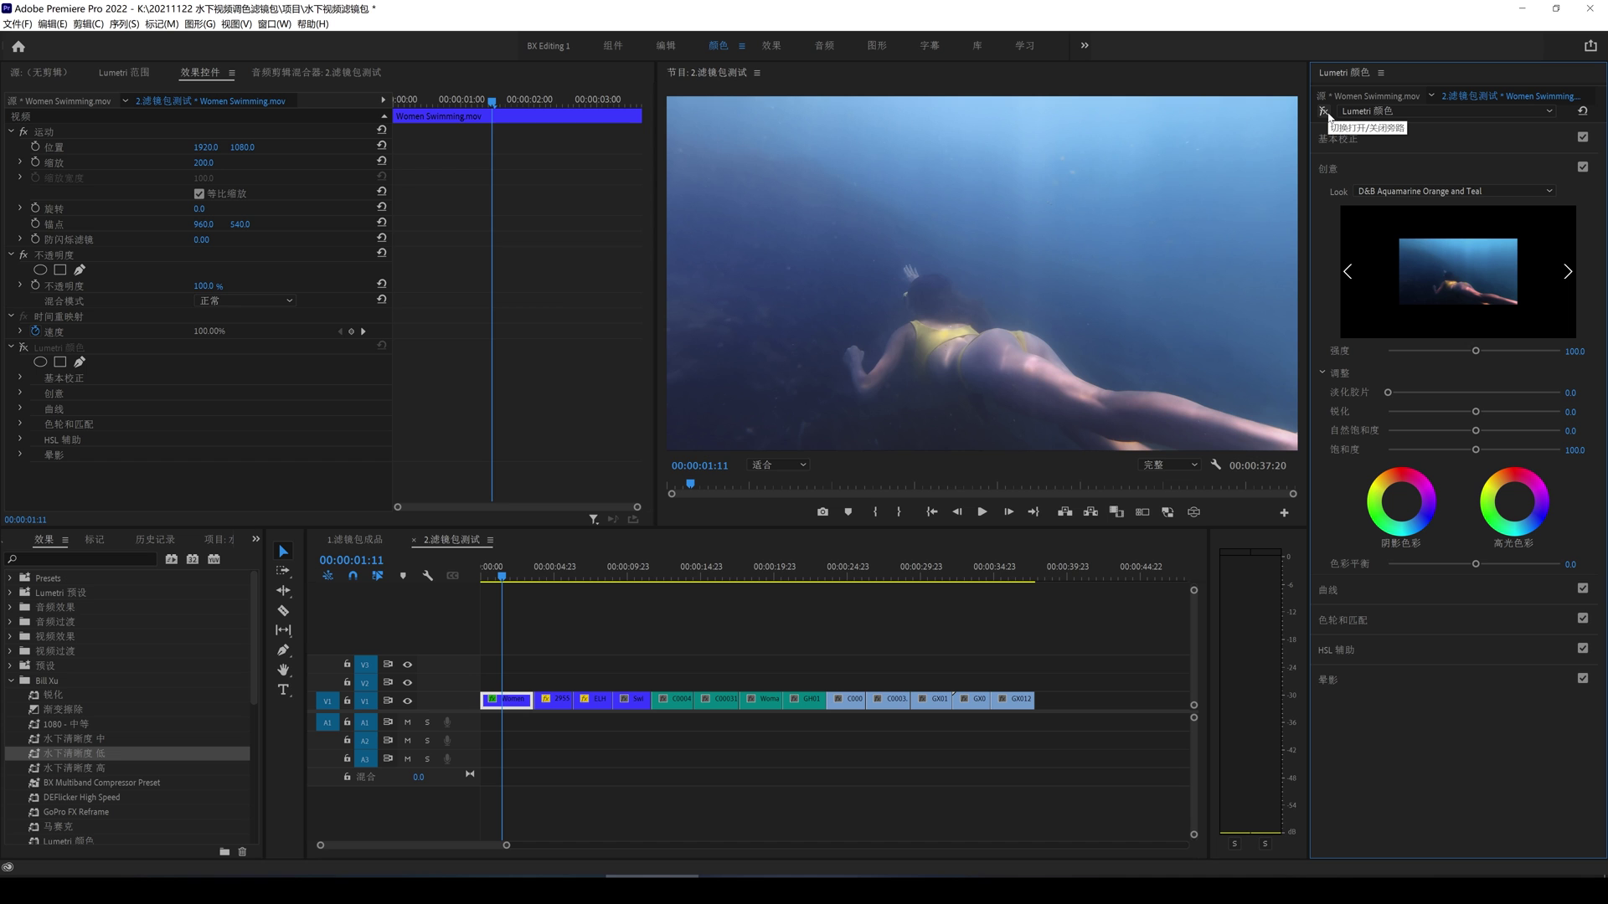
pyautogui.click(1324, 111)
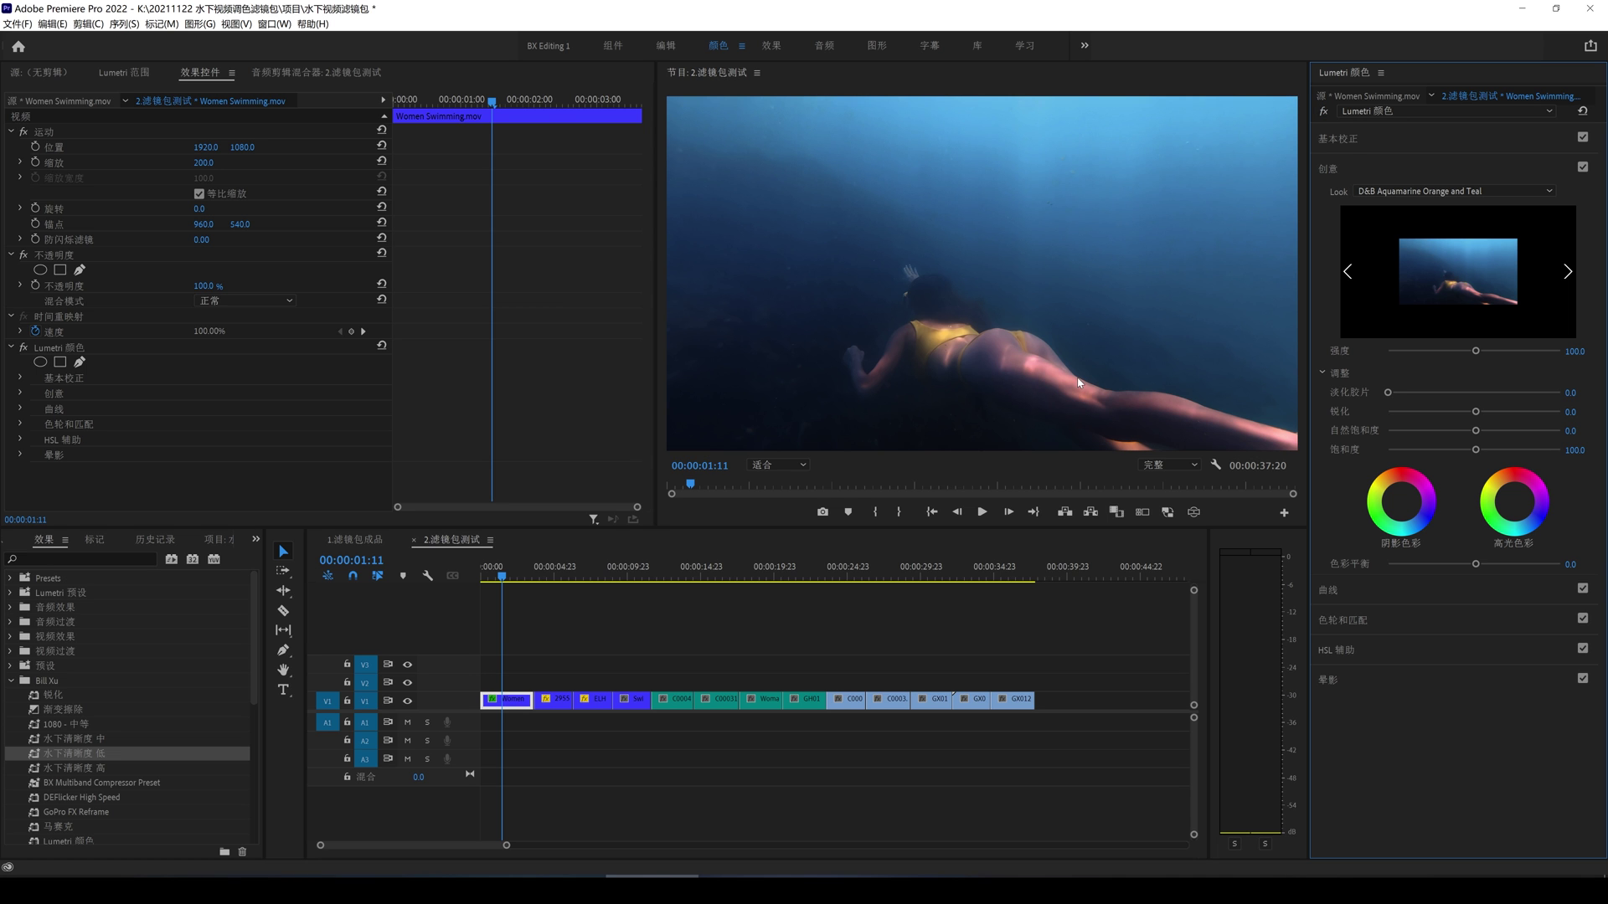
pyautogui.moveTo(1476, 351)
pyautogui.mouseDown()
pyautogui.moveTo(1532, 350)
pyautogui.moveTo(1424, 360)
pyautogui.moveTo(1474, 362)
pyautogui.mouseUp()
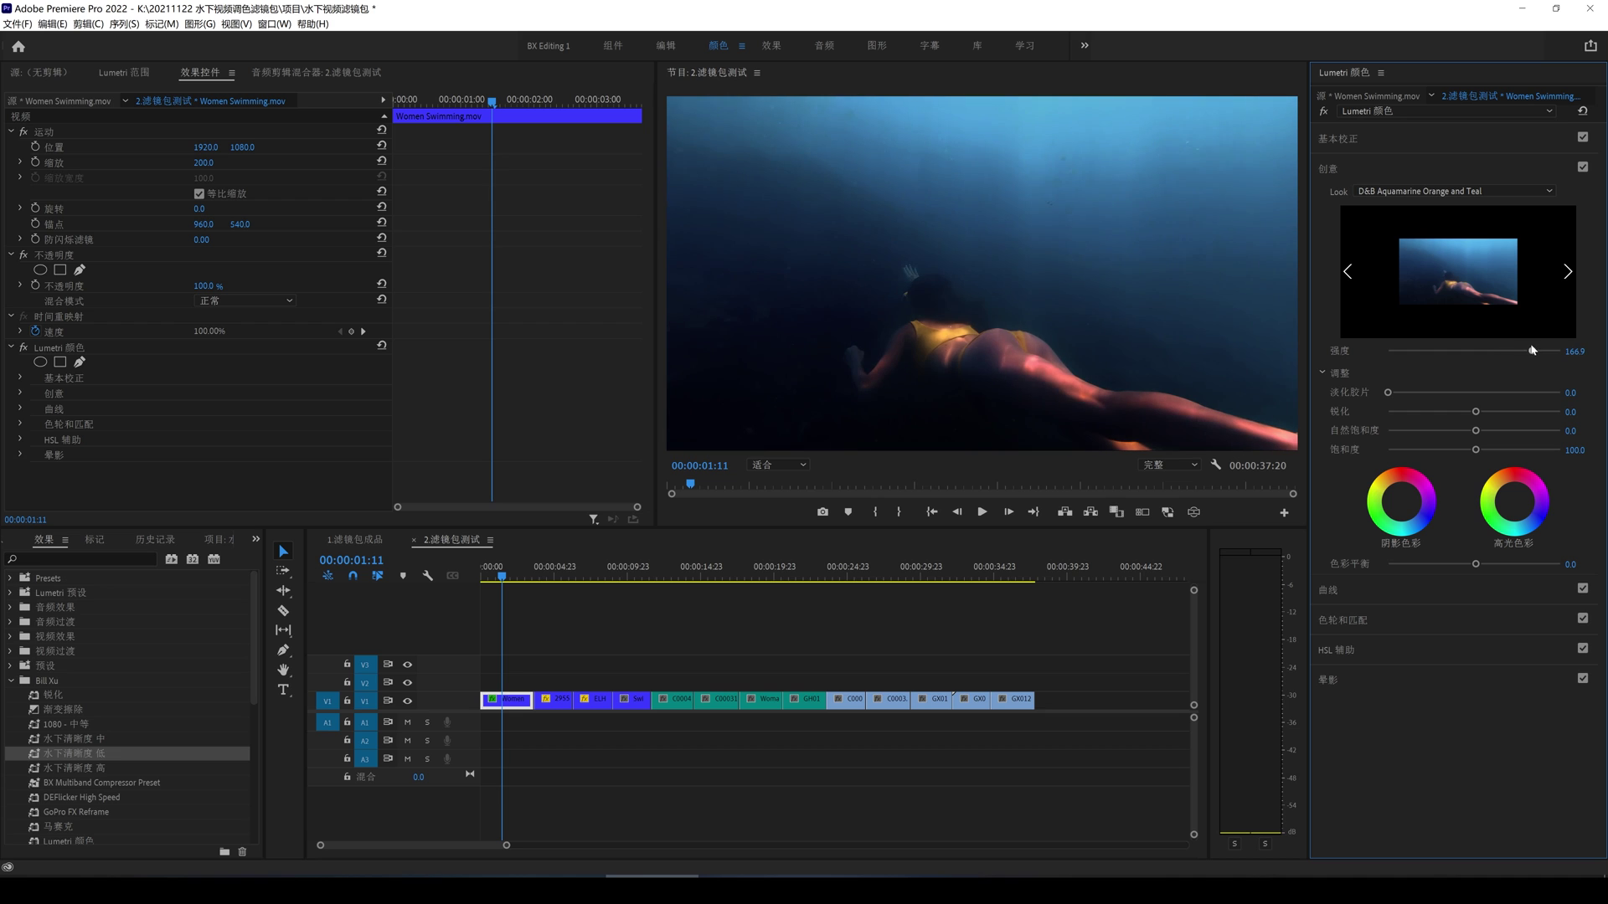
# Step: Browse the neighbouring look previews for Women Swimming.mov and apply D&B Aquamarine Transparent Blue
pyautogui.click(1569, 275)
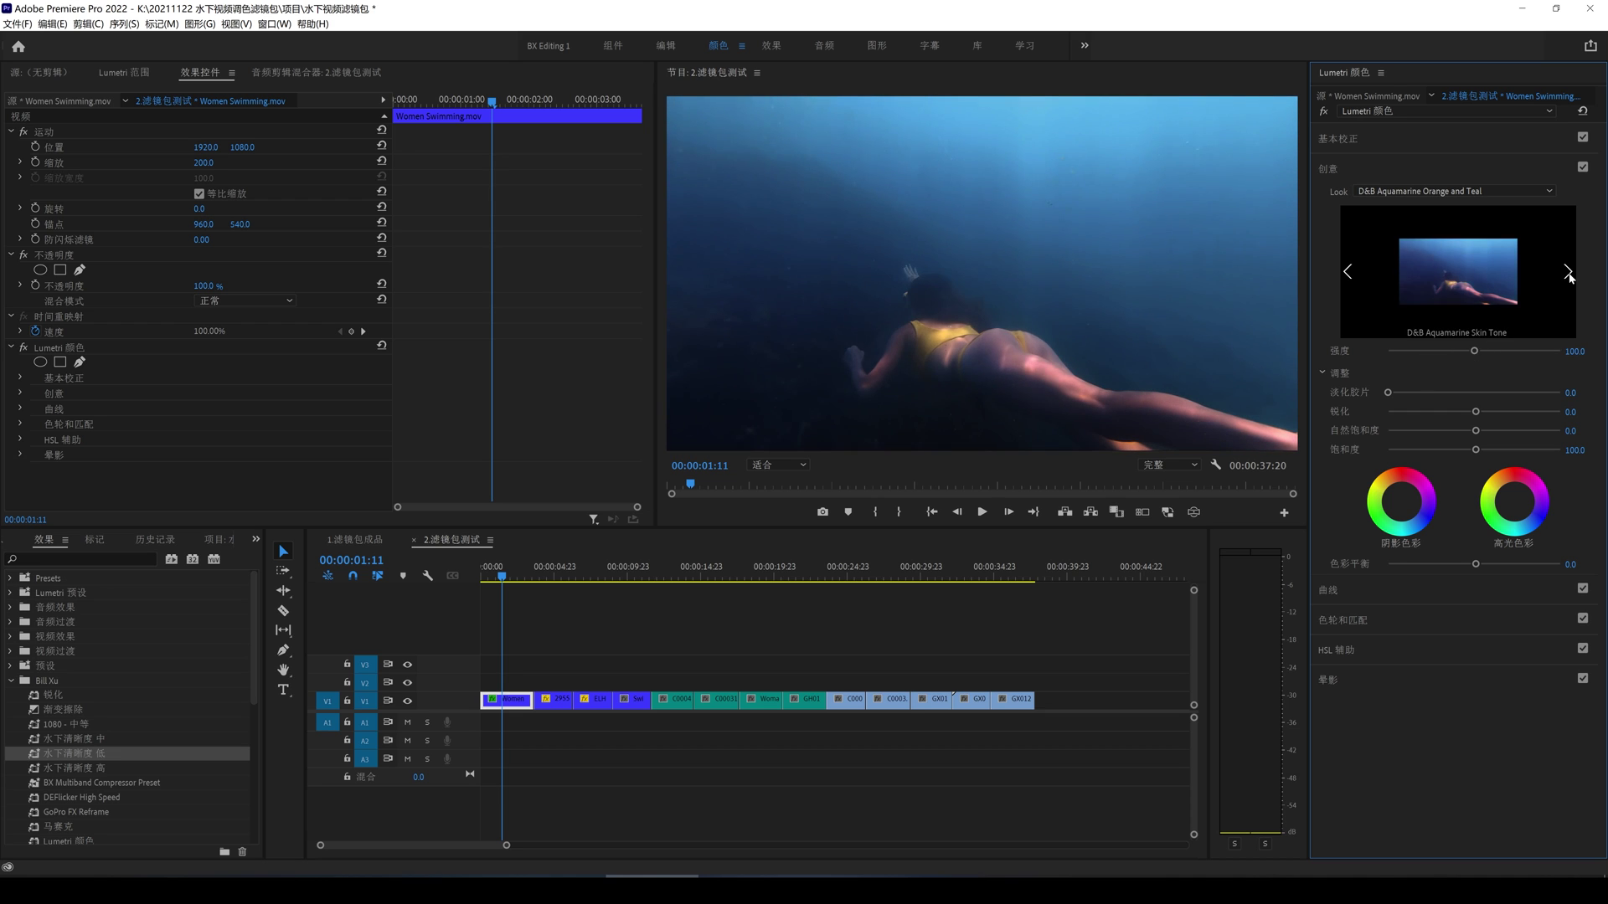
pyautogui.click(1567, 273)
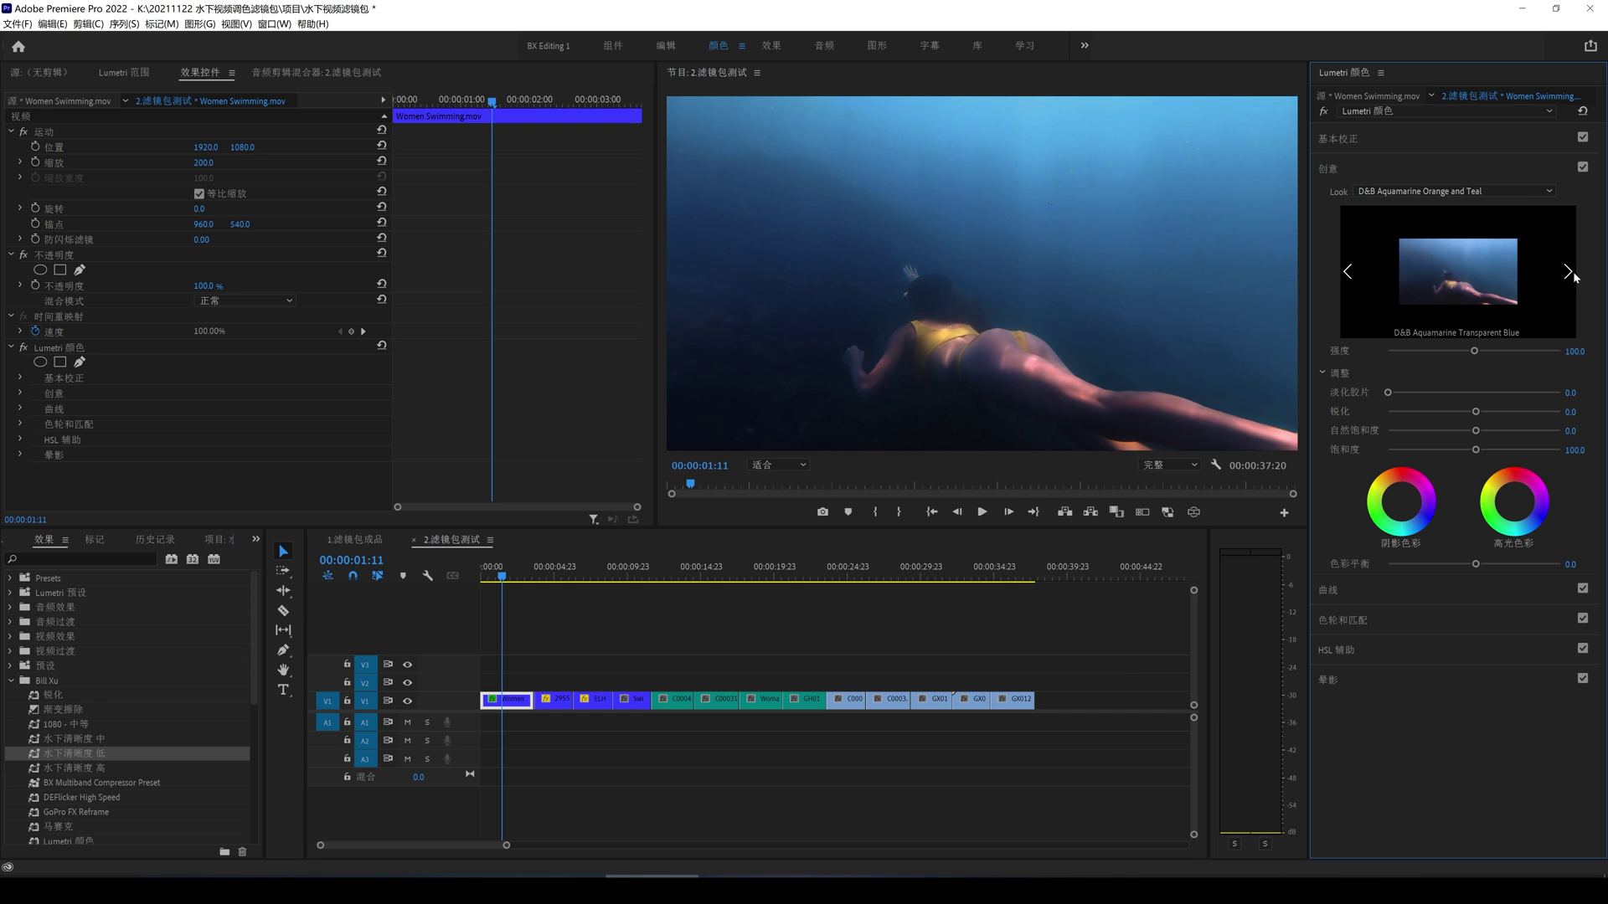
pyautogui.click(1569, 274)
pyautogui.click(1570, 275)
pyautogui.click(1569, 275)
pyautogui.click(1569, 275)
pyautogui.click(1569, 275)
pyautogui.click(1350, 281)
pyautogui.click(1350, 283)
pyautogui.click(1351, 284)
pyautogui.click(1351, 284)
pyautogui.click(1427, 276)
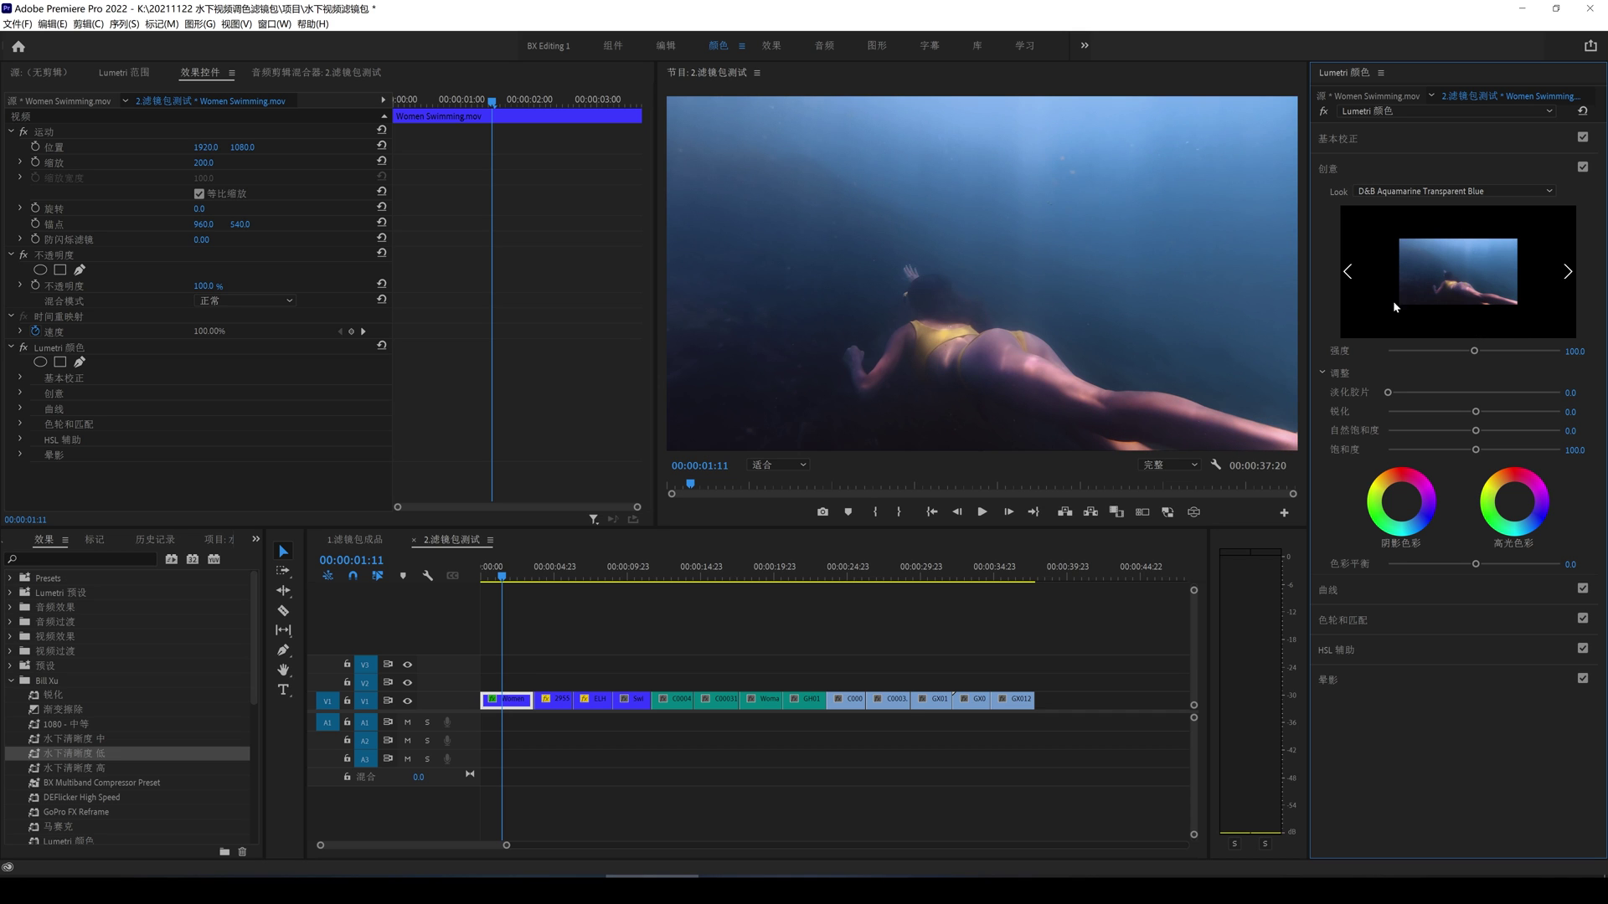
# Step: Try the D&B Limpid Light Blue and D&B Aquamarine Skin Tone looks on the clip, and return to D&B Aquamarine Transparent Blue
pyautogui.click(1567, 271)
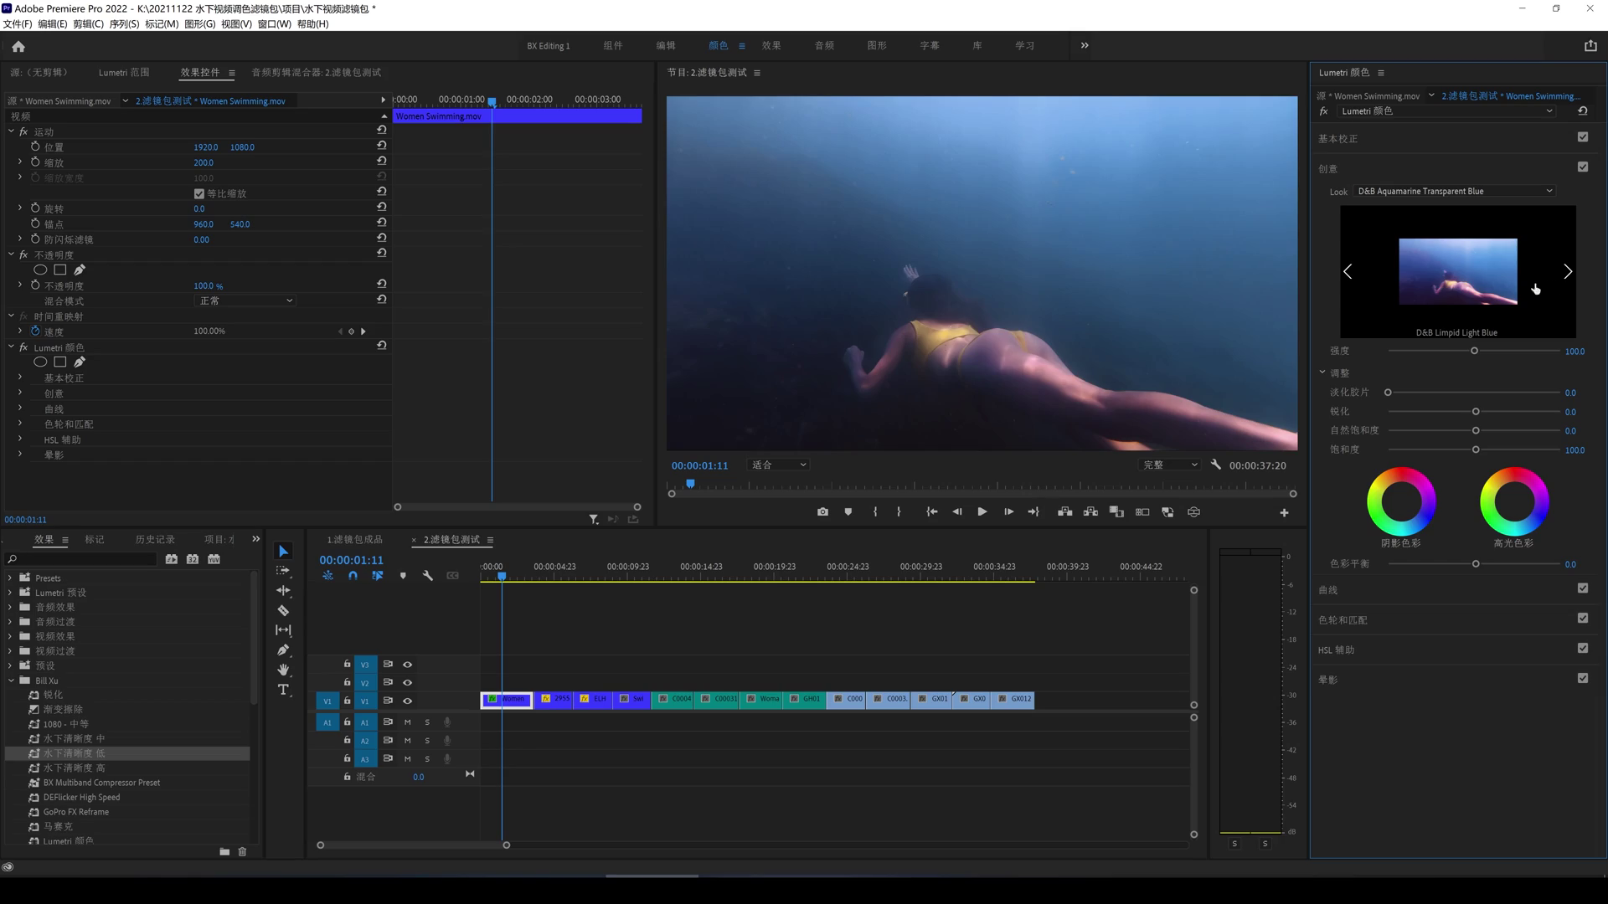
pyautogui.click(1479, 276)
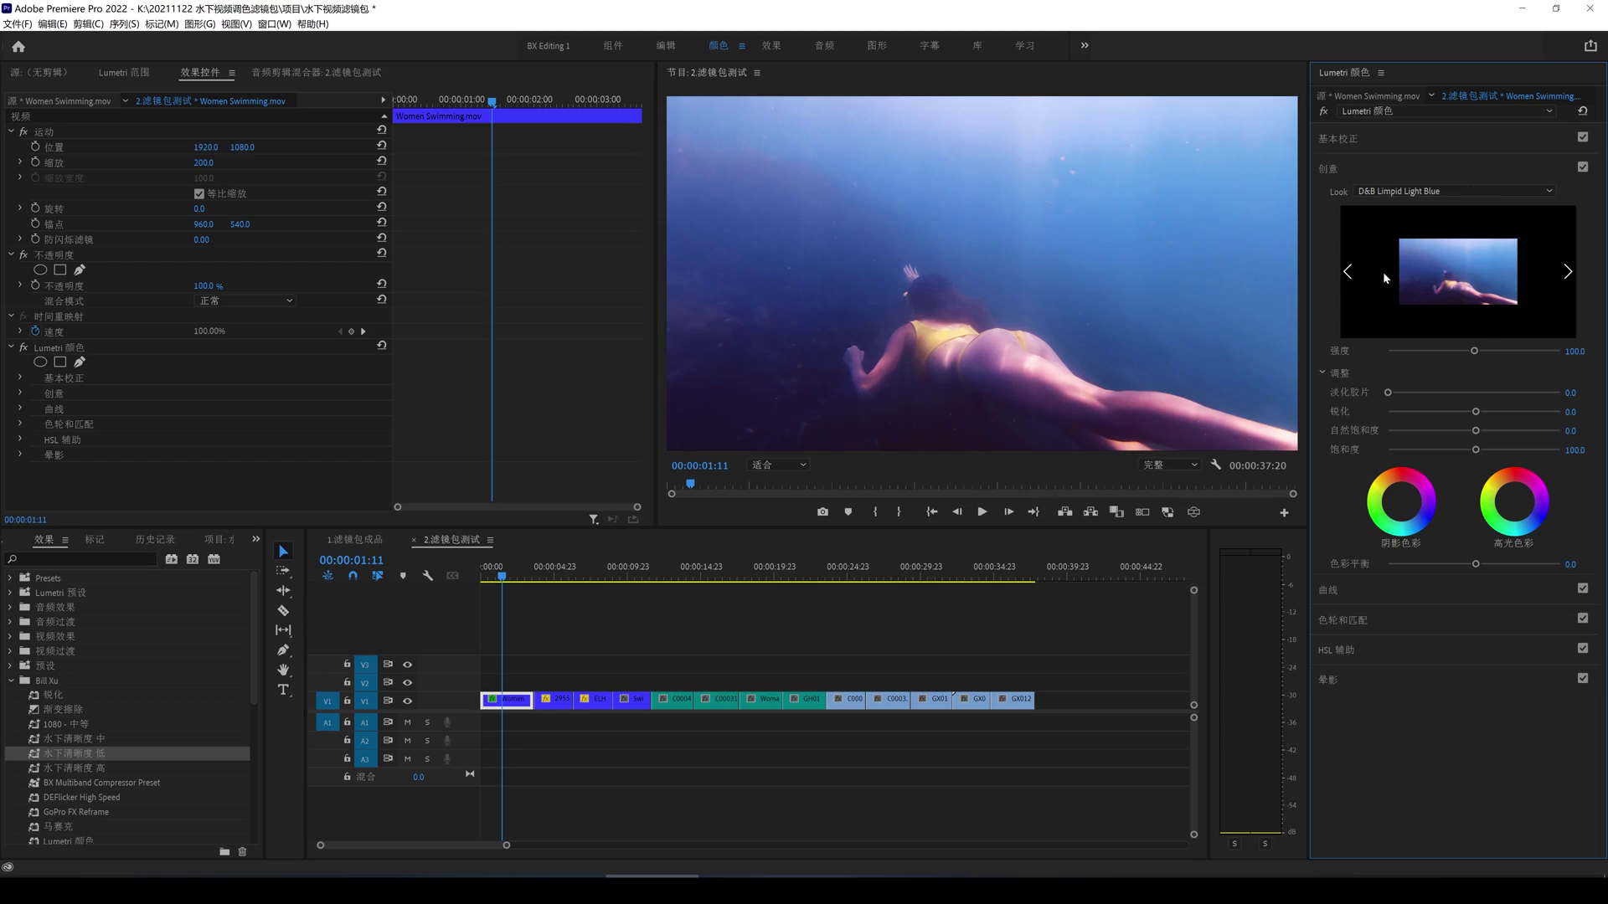
pyautogui.click(1348, 271)
pyautogui.click(1347, 271)
pyautogui.click(1439, 267)
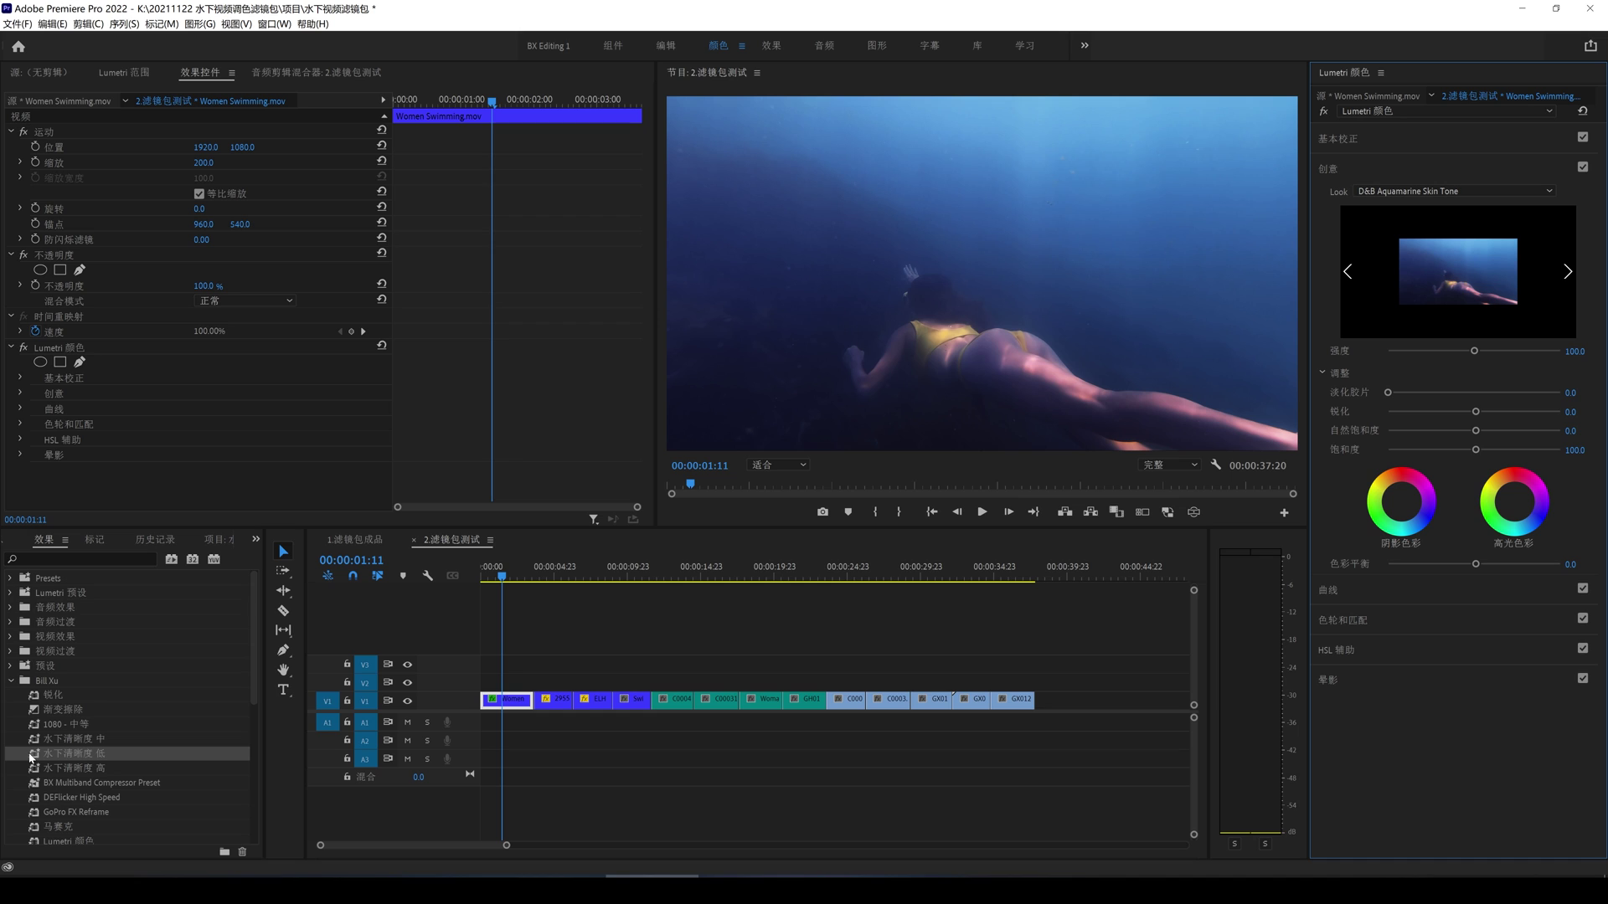
pyautogui.click(1568, 273)
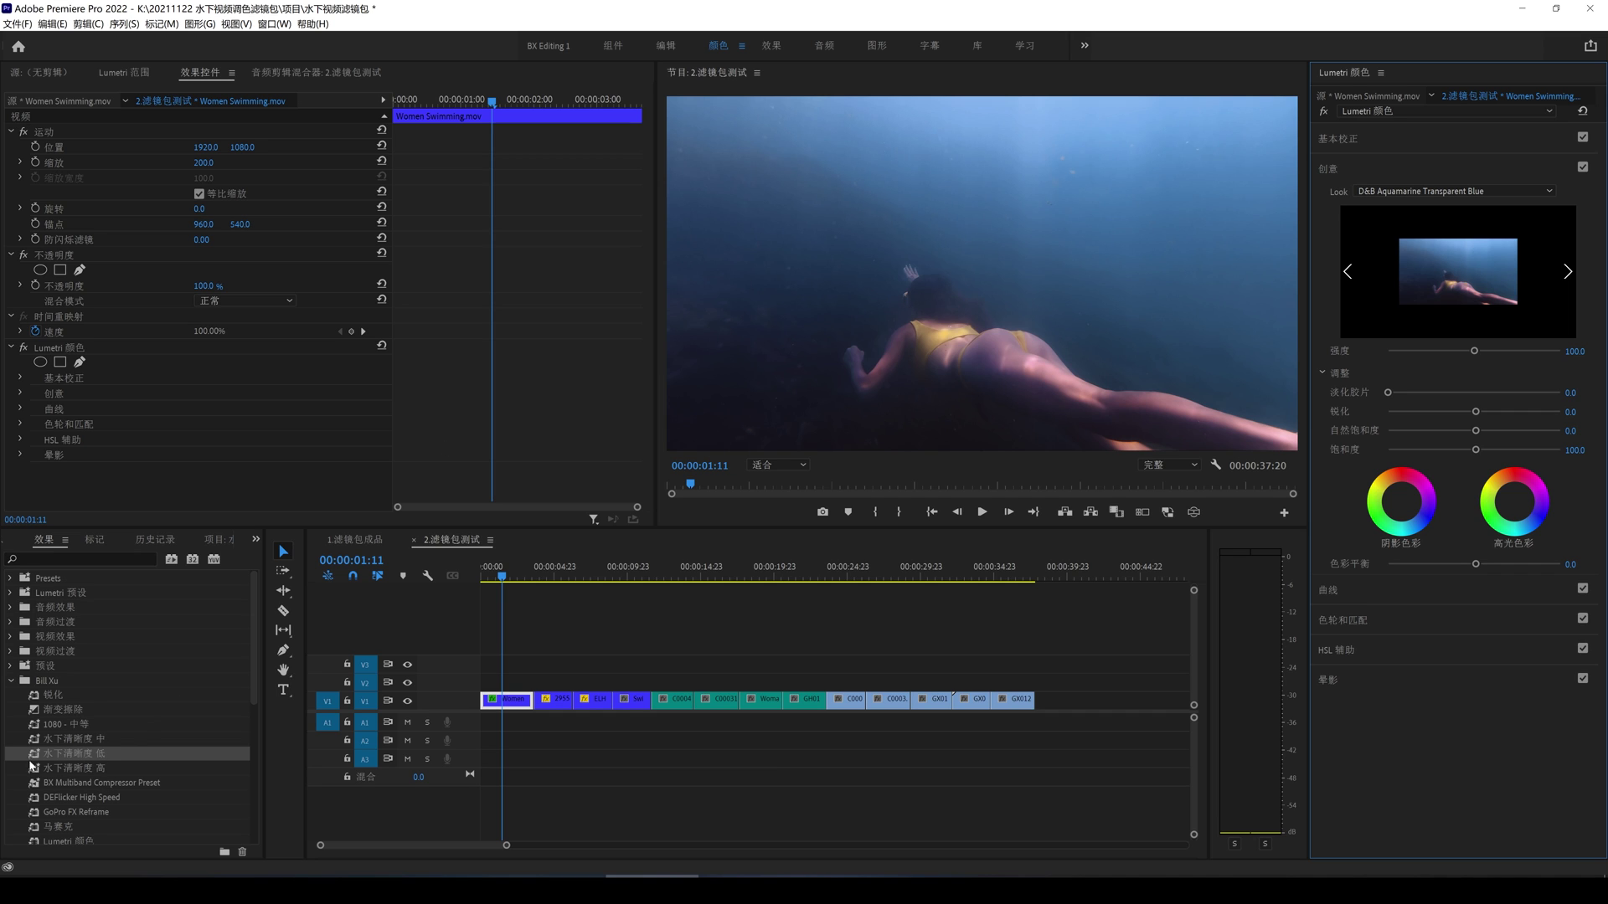
# Step: Try the low clarity preset 水下清晰度 低 on Women Swimming.mov and delete its 钝化蒙版 effect
pyautogui.moveTo(35, 760); pyautogui.dragTo(503, 705)
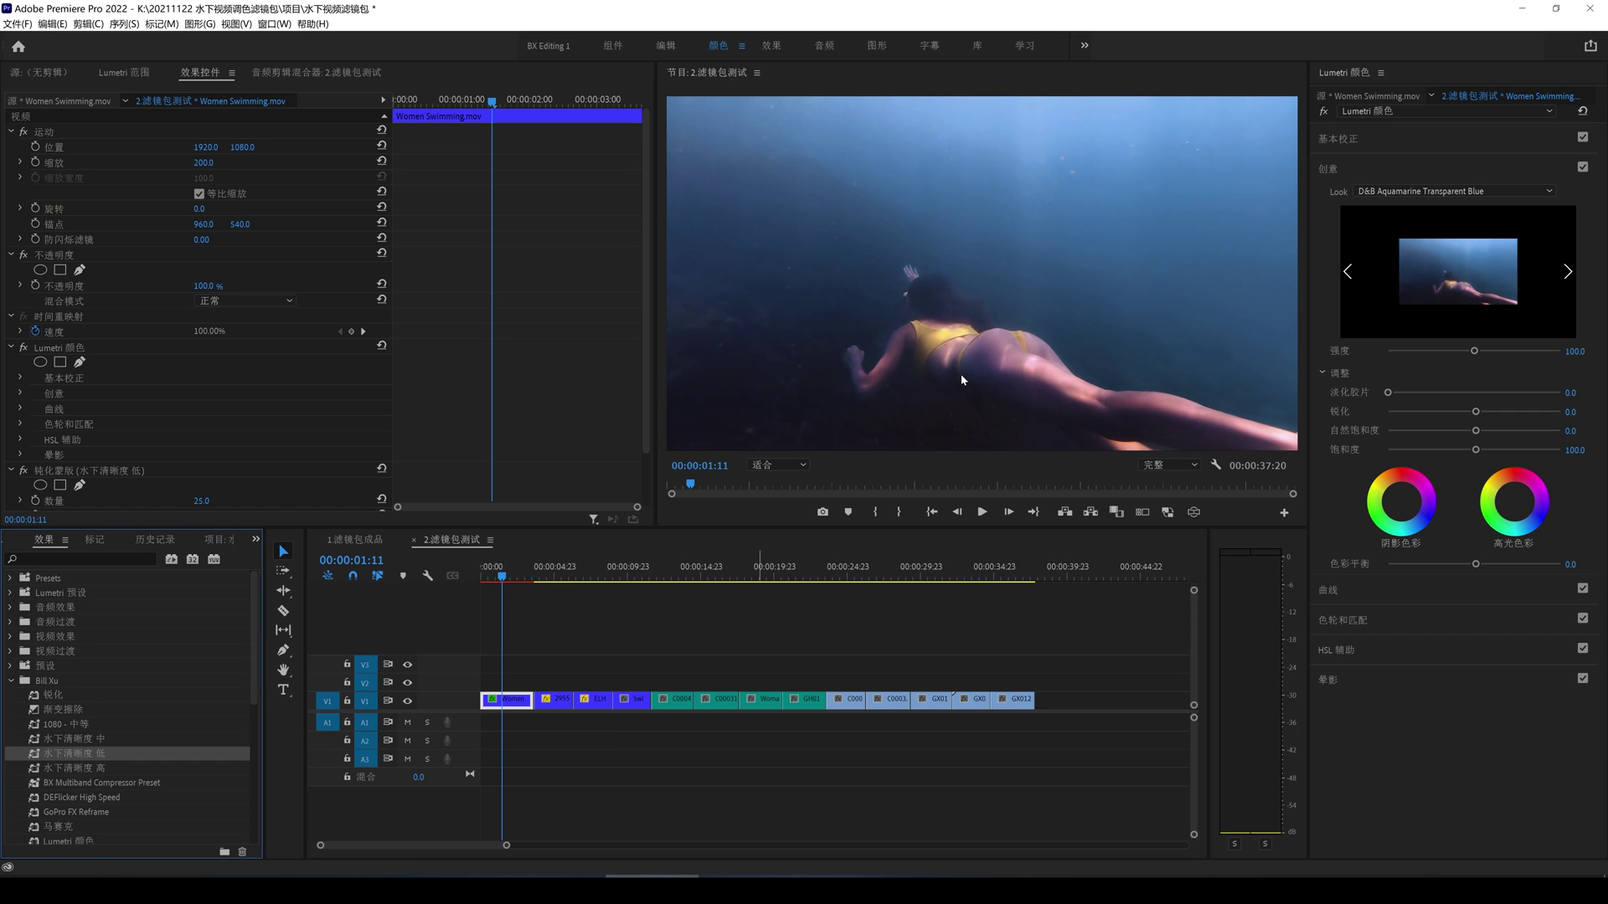
pyautogui.click(53, 471)
pyautogui.press('Delete')
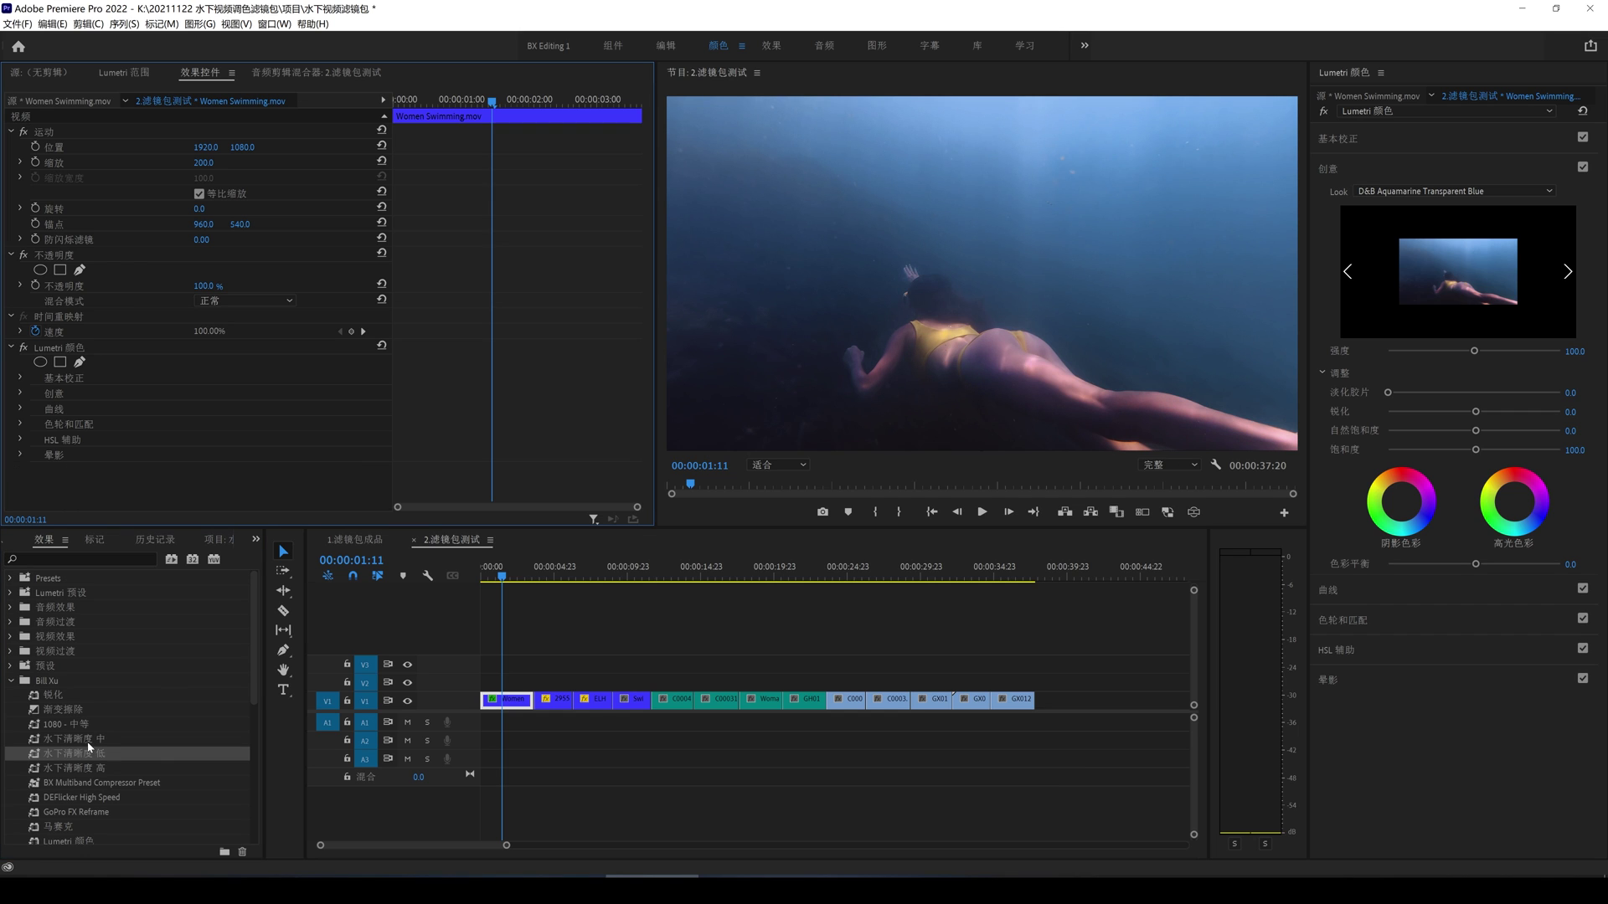
# Step: Try the high clarity preset 水下清晰度 高 on Women Swimming.mov and delete its 钝化蒙版 effect
pyautogui.click(78, 769)
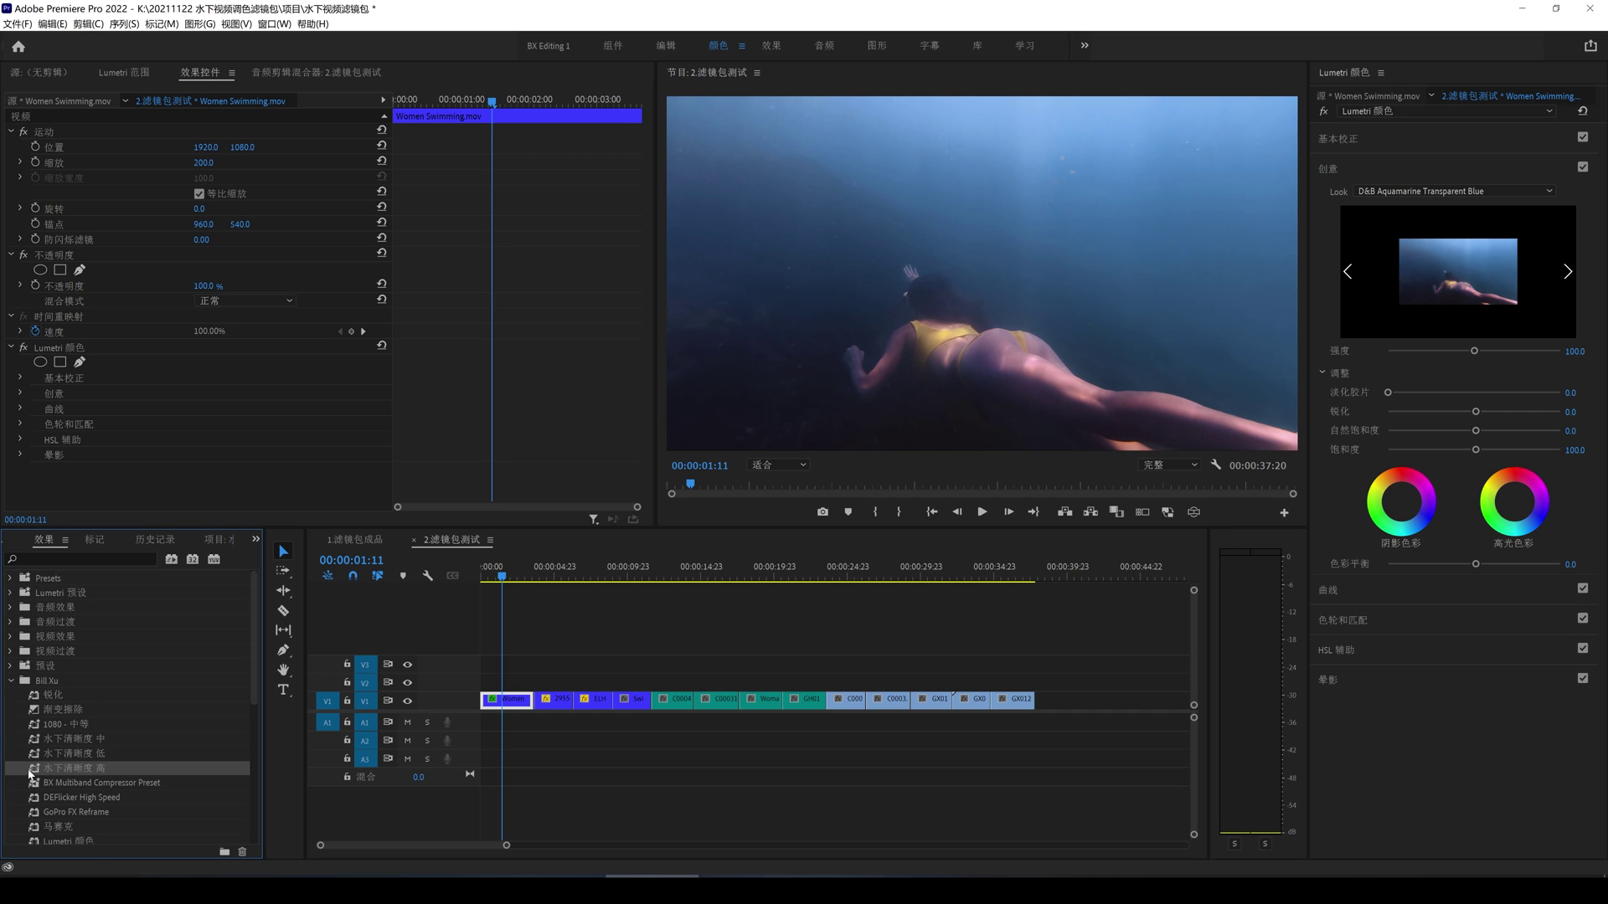
pyautogui.moveTo(37, 772); pyautogui.dragTo(512, 699)
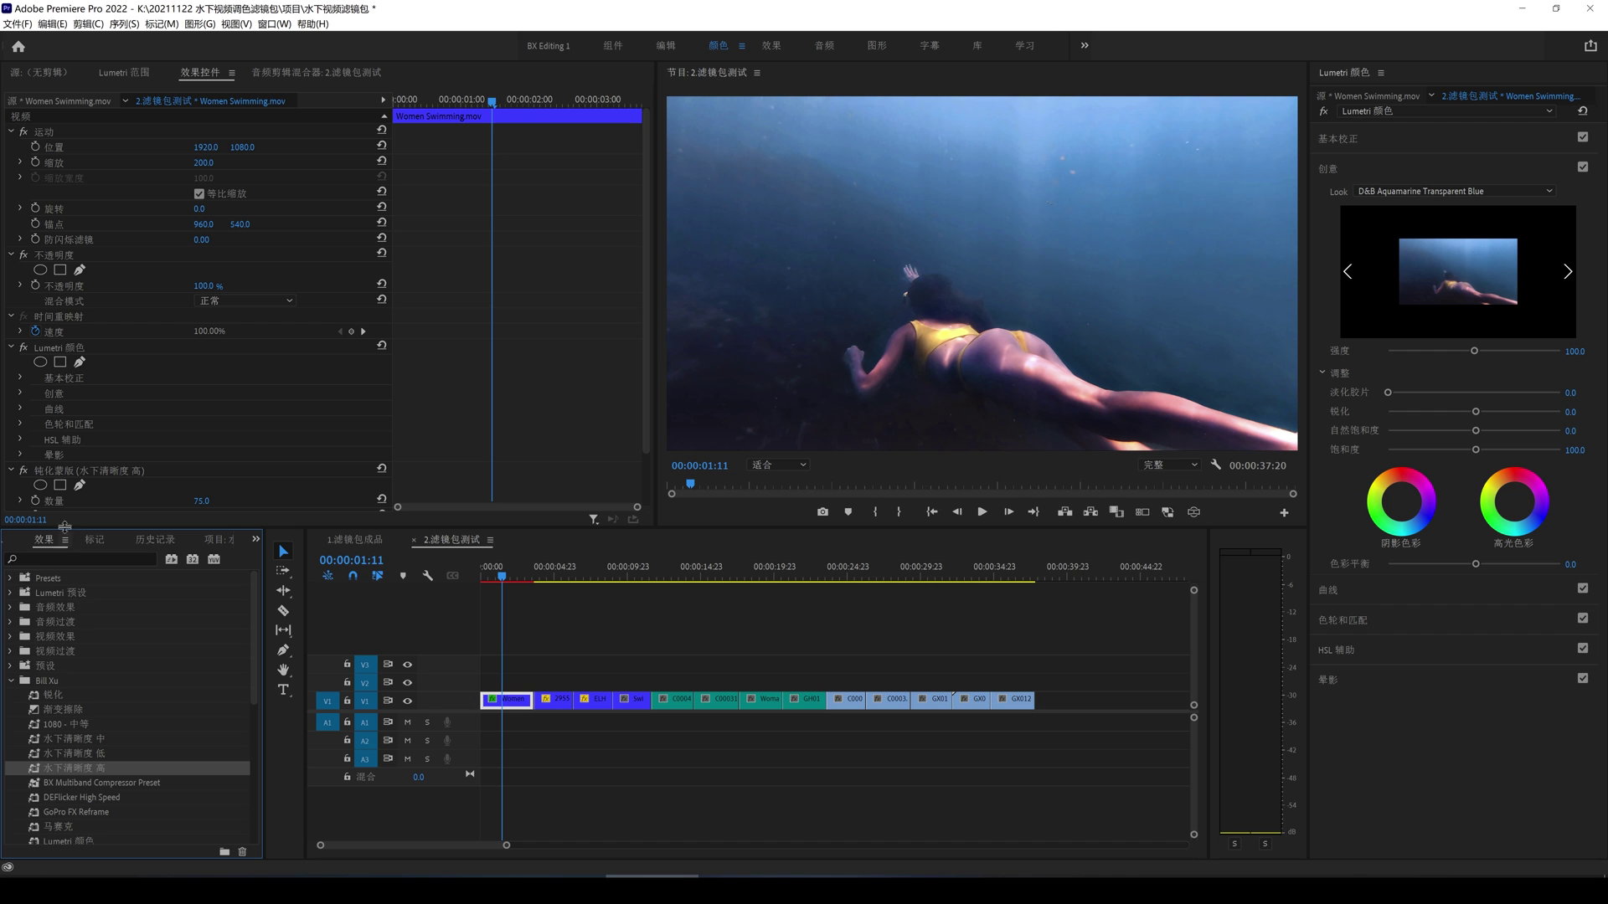
pyautogui.click(65, 473)
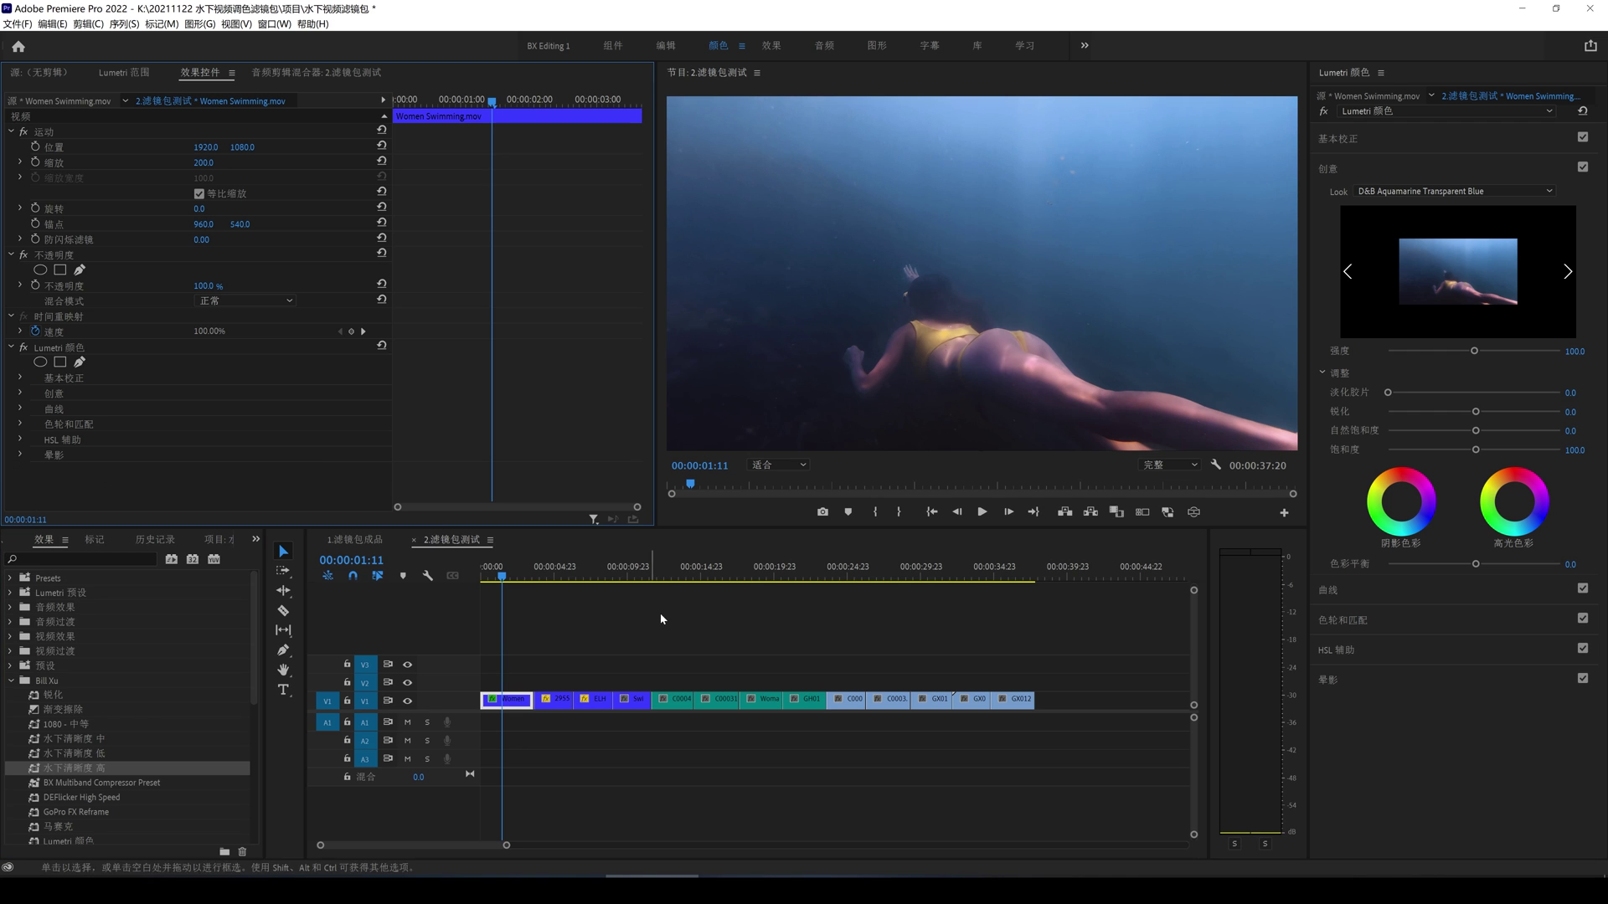
# Step: Apply the D&B Aquamarine Skin Tone look to the waterslide underwater clip at 00:00:04:23 and fine-tune the look's intensity
pyautogui.click(564, 573)
pyautogui.moveTo(567, 576); pyautogui.dragTo(558, 580)
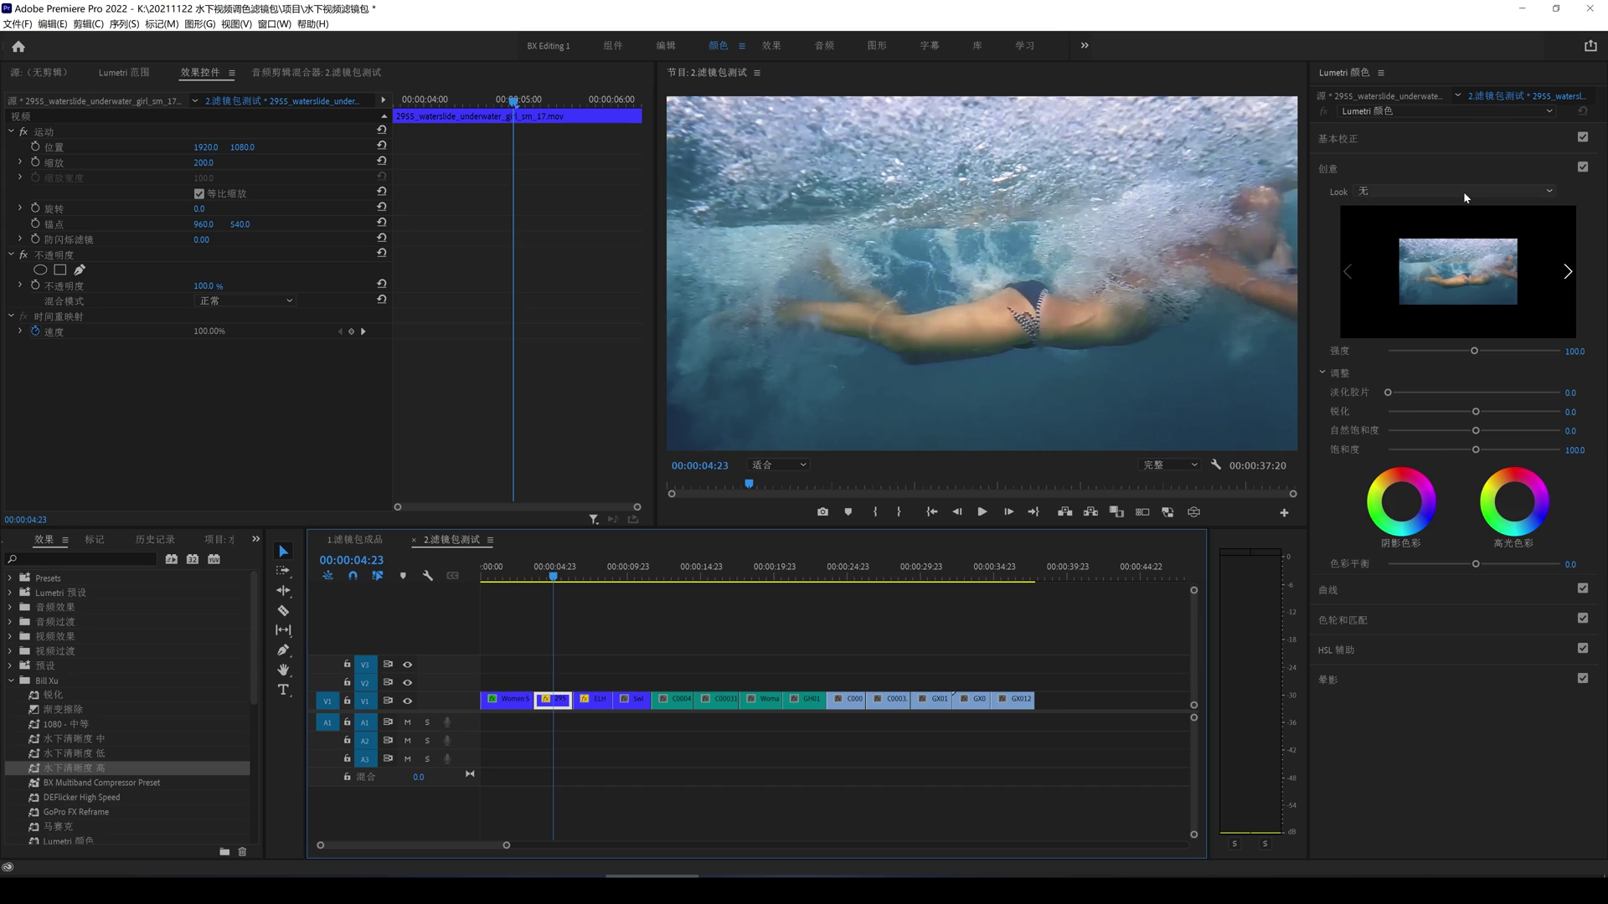
pyautogui.click(1464, 191)
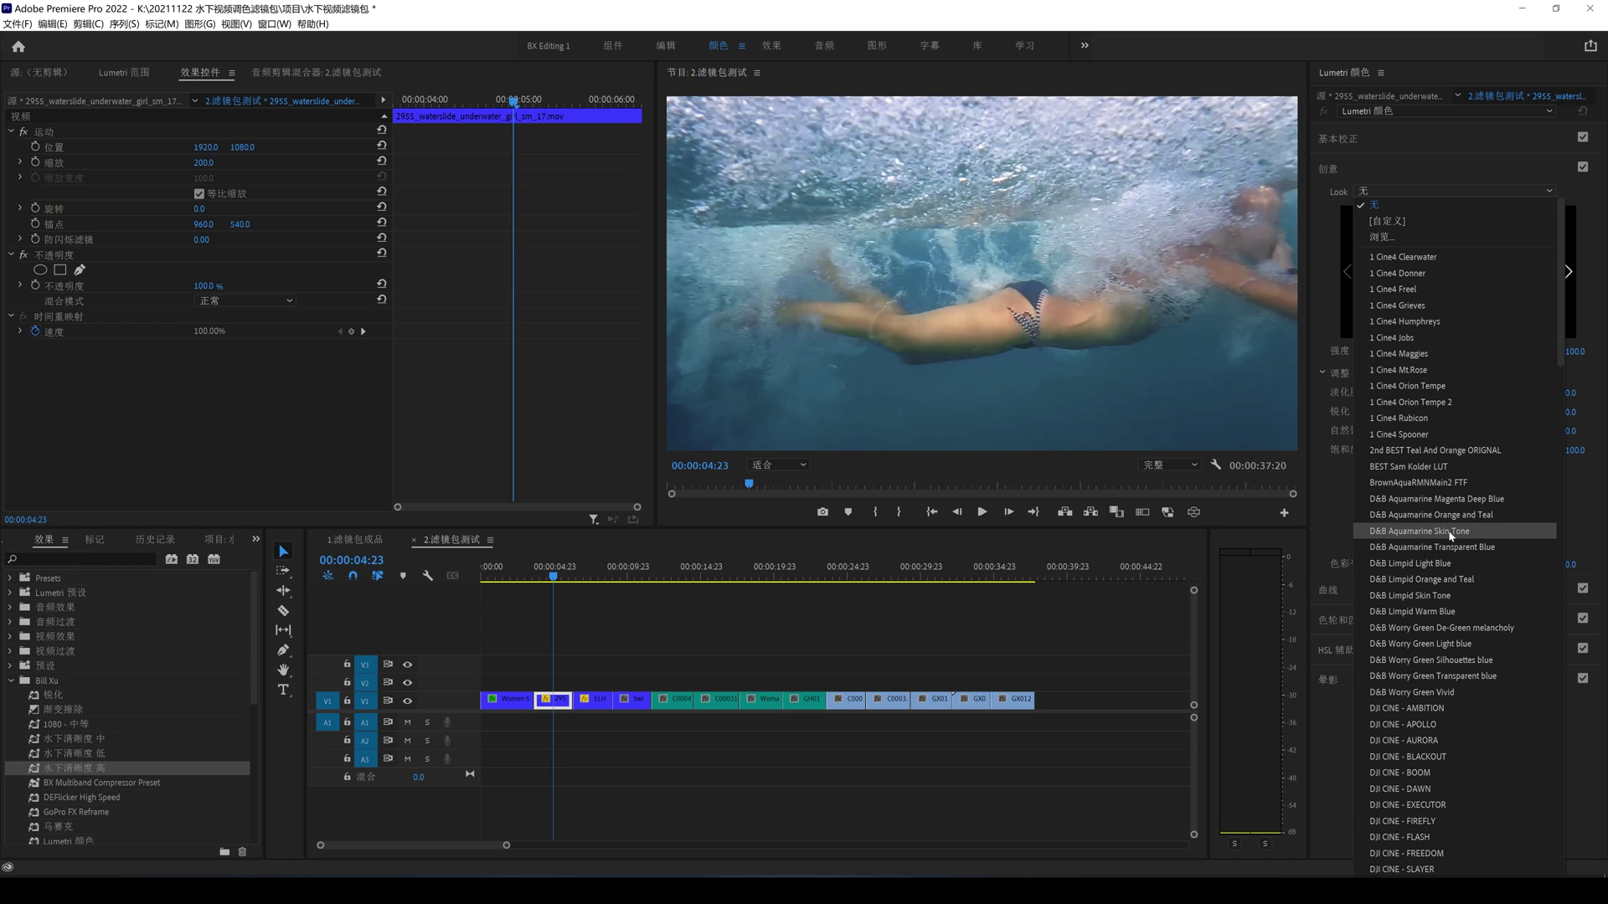
pyautogui.click(1450, 535)
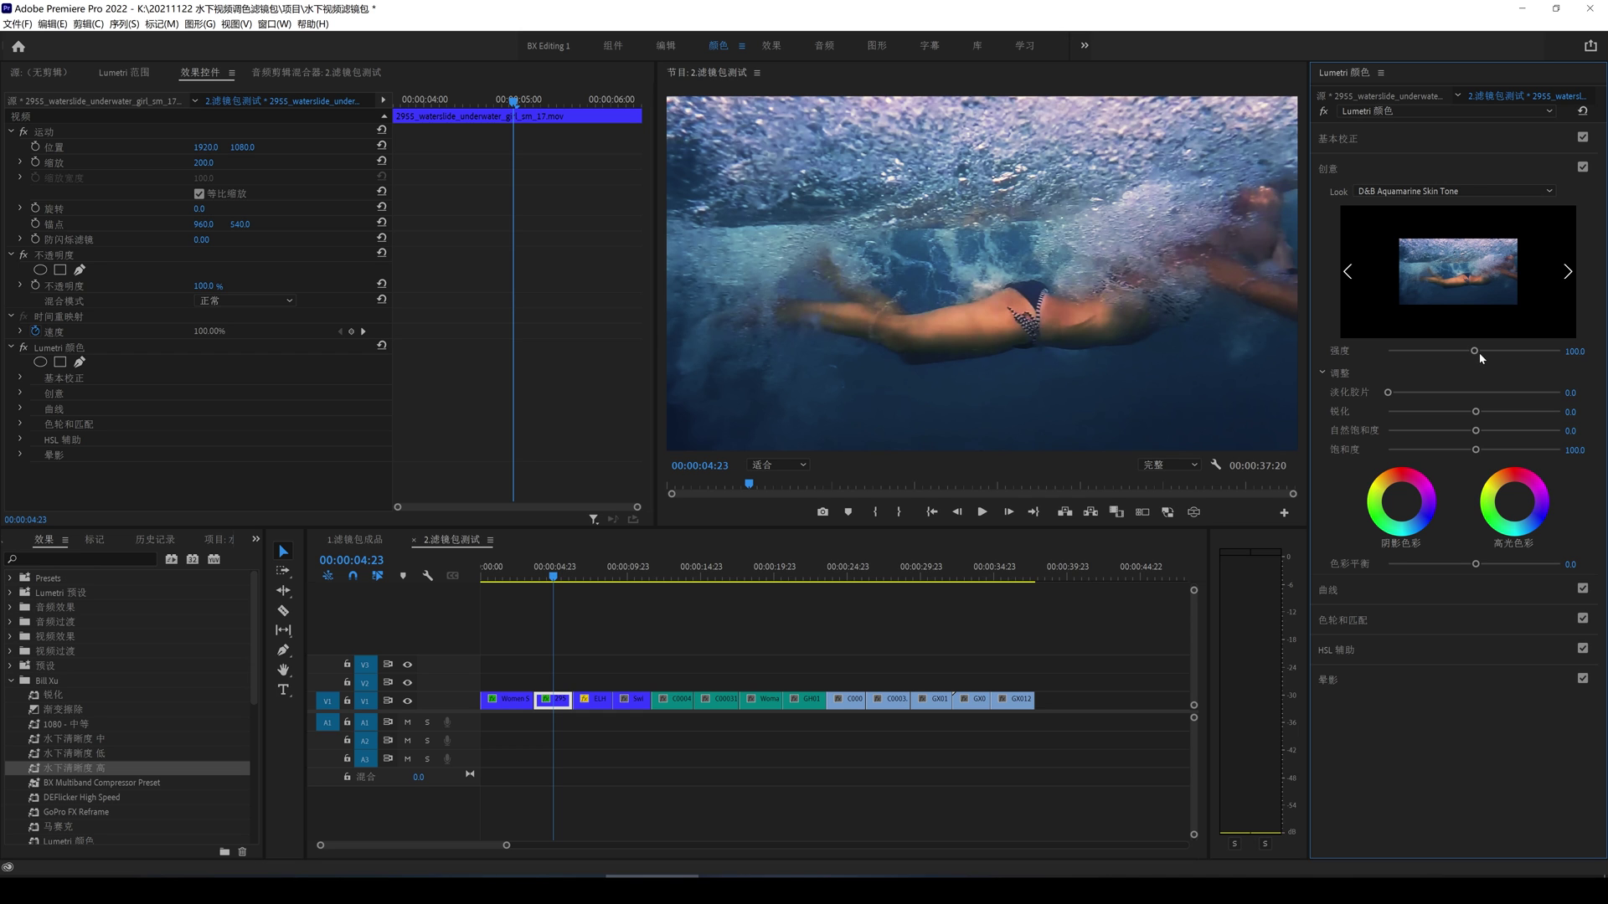
pyautogui.moveTo(1478, 357)
pyautogui.mouseDown()
pyautogui.moveTo(1522, 354)
pyautogui.moveTo(1484, 353)
pyautogui.mouseUp()
pyautogui.moveTo(1459, 366); pyautogui.dragTo(1462, 360)
# Step: Shape the waterslide clip's white RGB curve into a gentle S-curve, raising the highlights and lowering the shadows slightly
pyautogui.click(1424, 590)
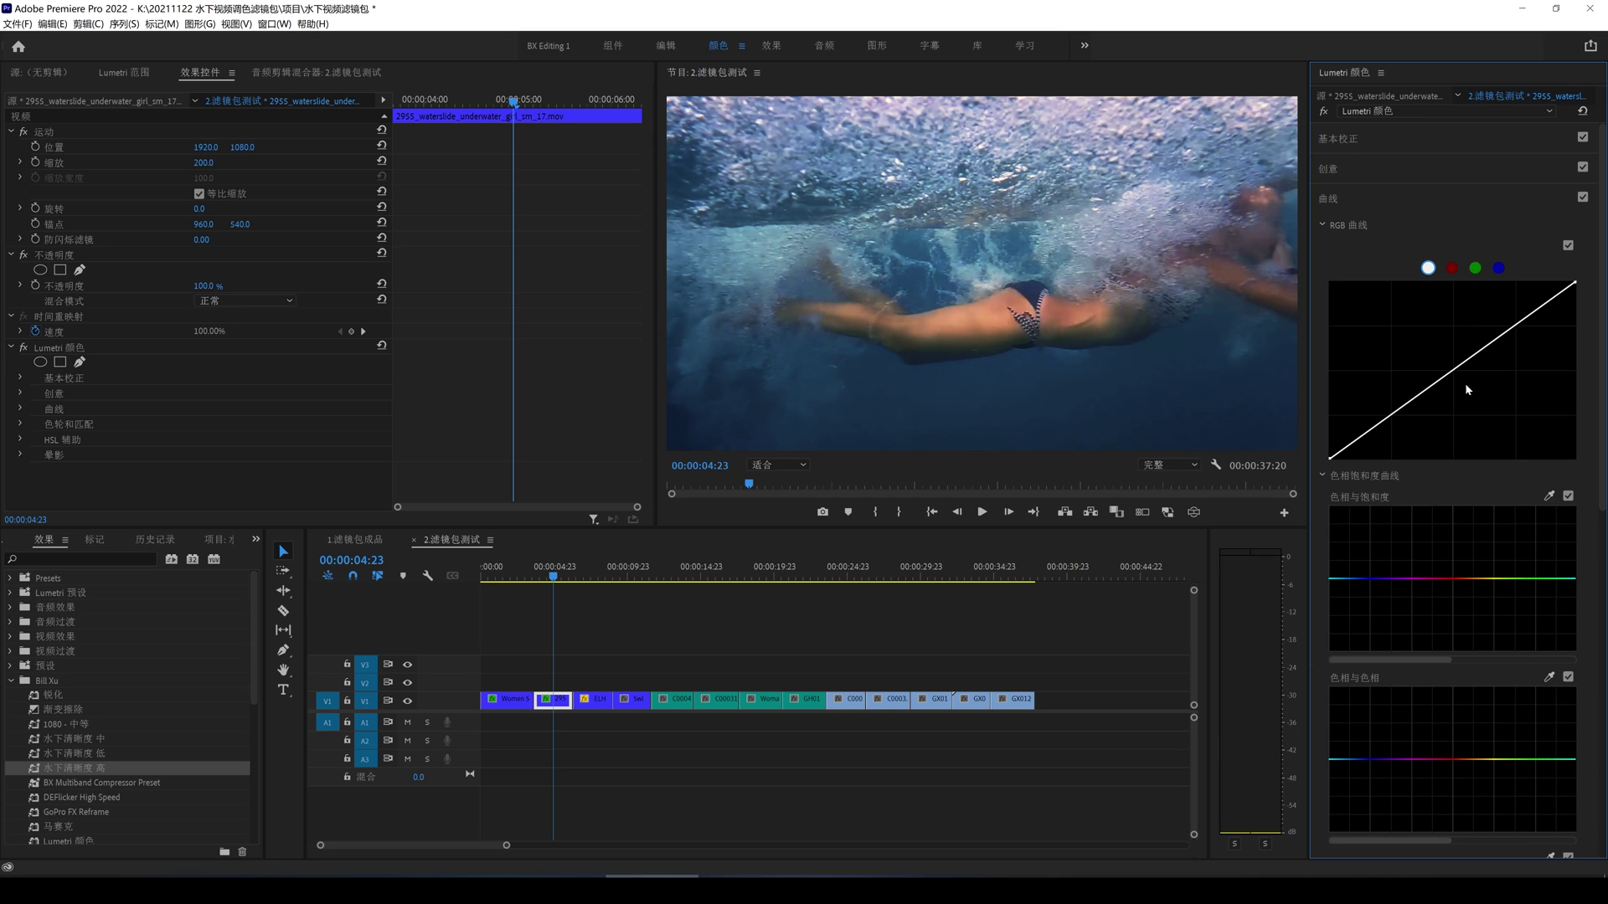
pyautogui.moveTo(1488, 344); pyautogui.dragTo(1488, 336)
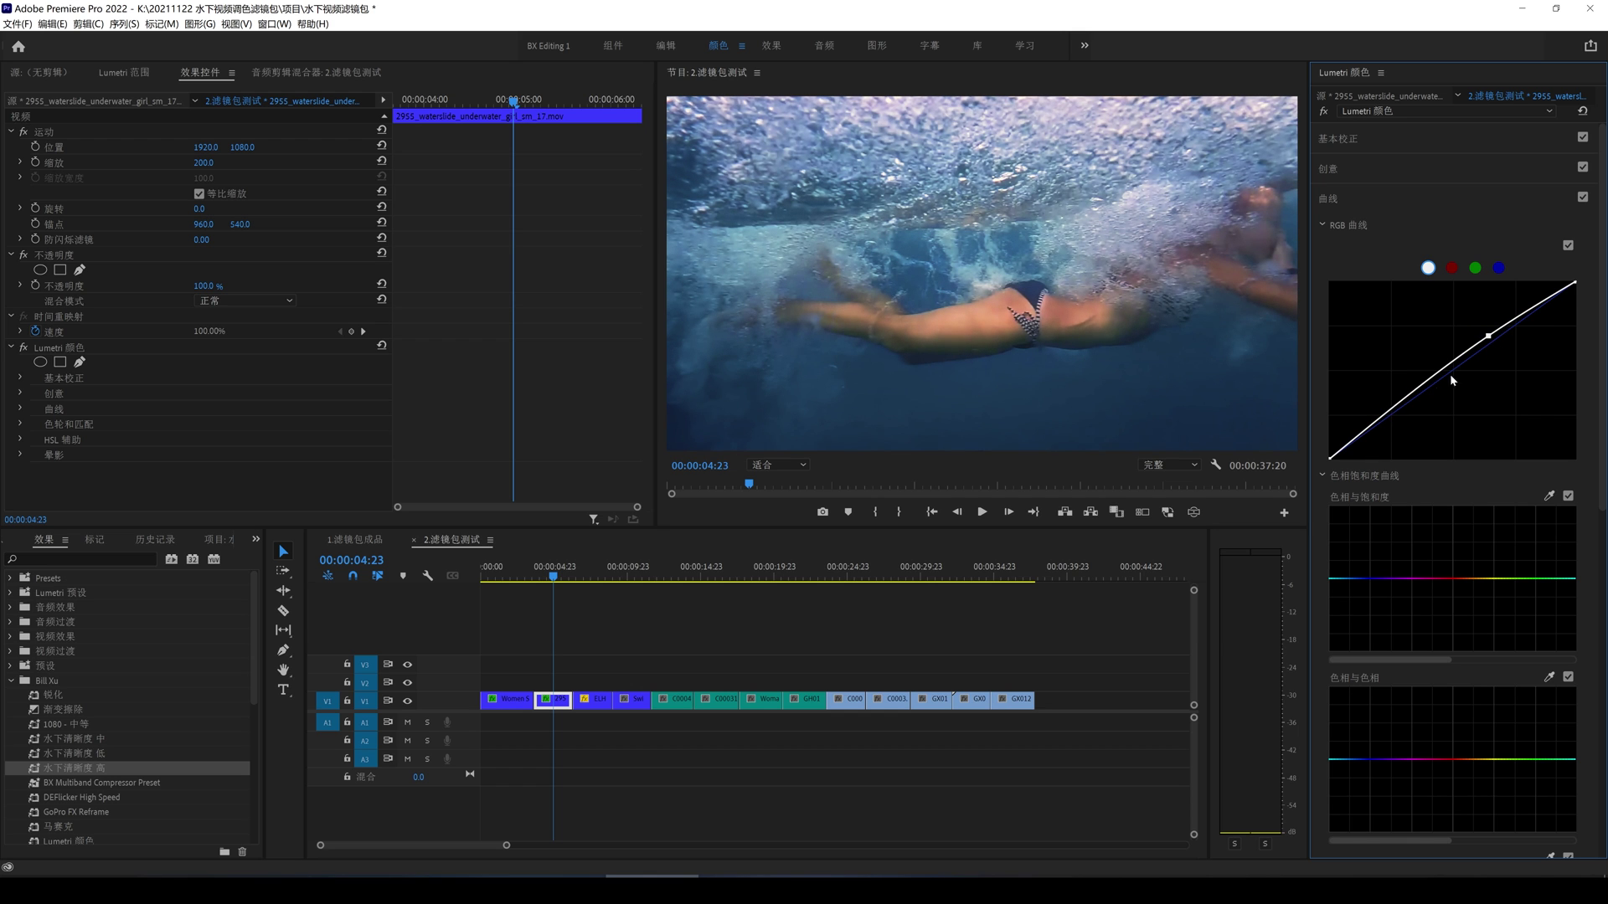
pyautogui.moveTo(1402, 404); pyautogui.dragTo(1402, 409)
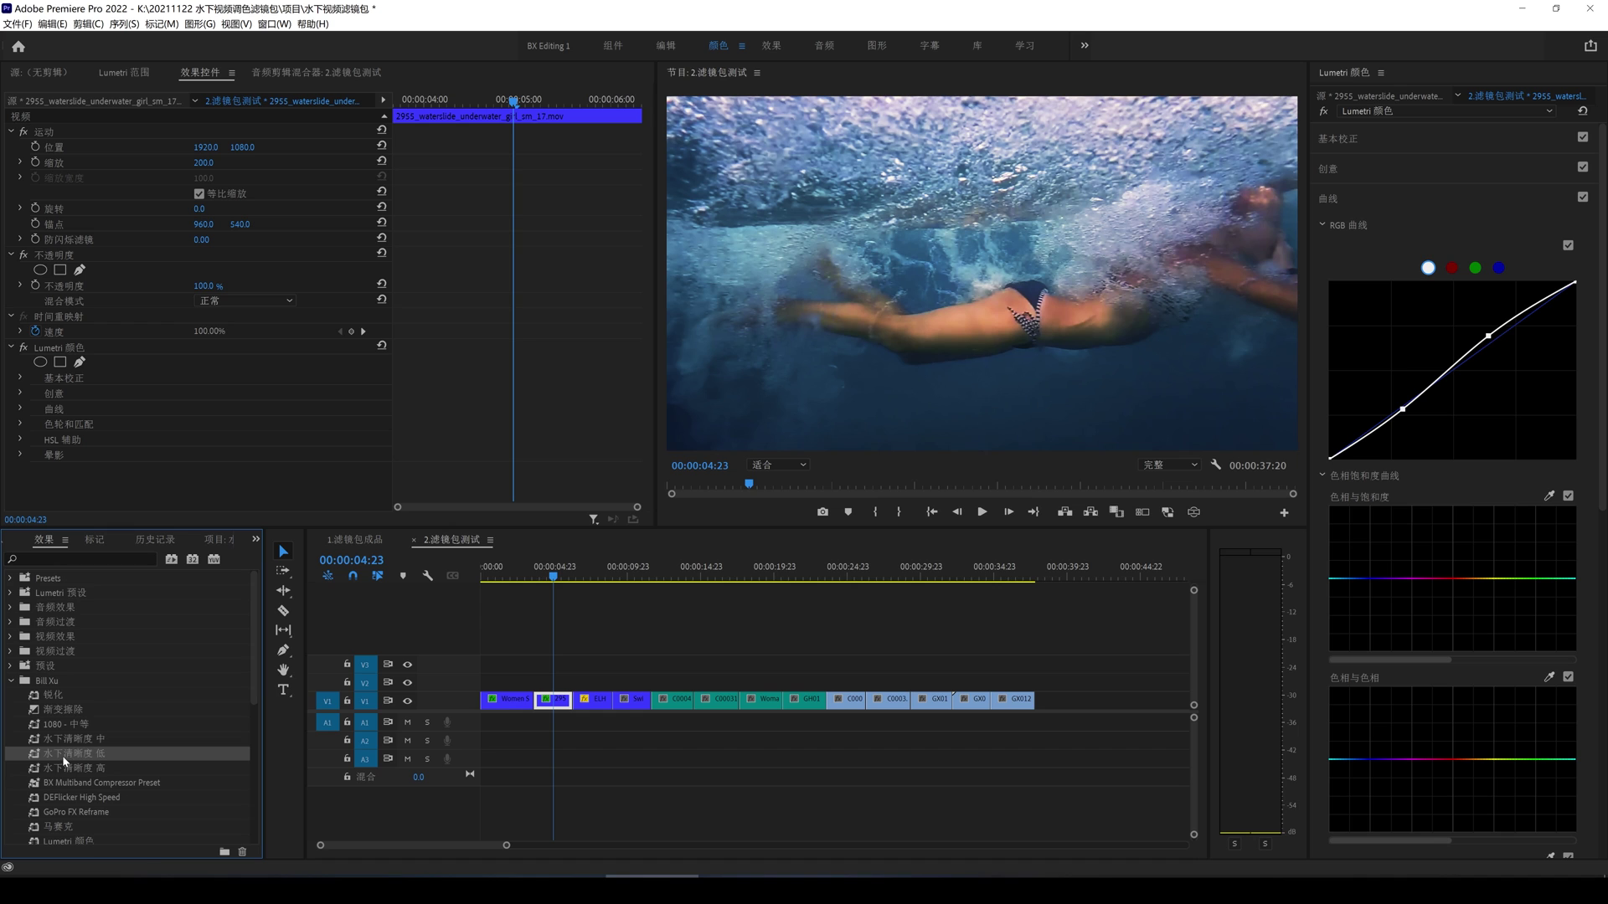
# Step: Apply the 水下清晰度 低 clarity preset to the waterslide clip and play the clip back
pyautogui.moveTo(62, 756); pyautogui.dragTo(554, 700)
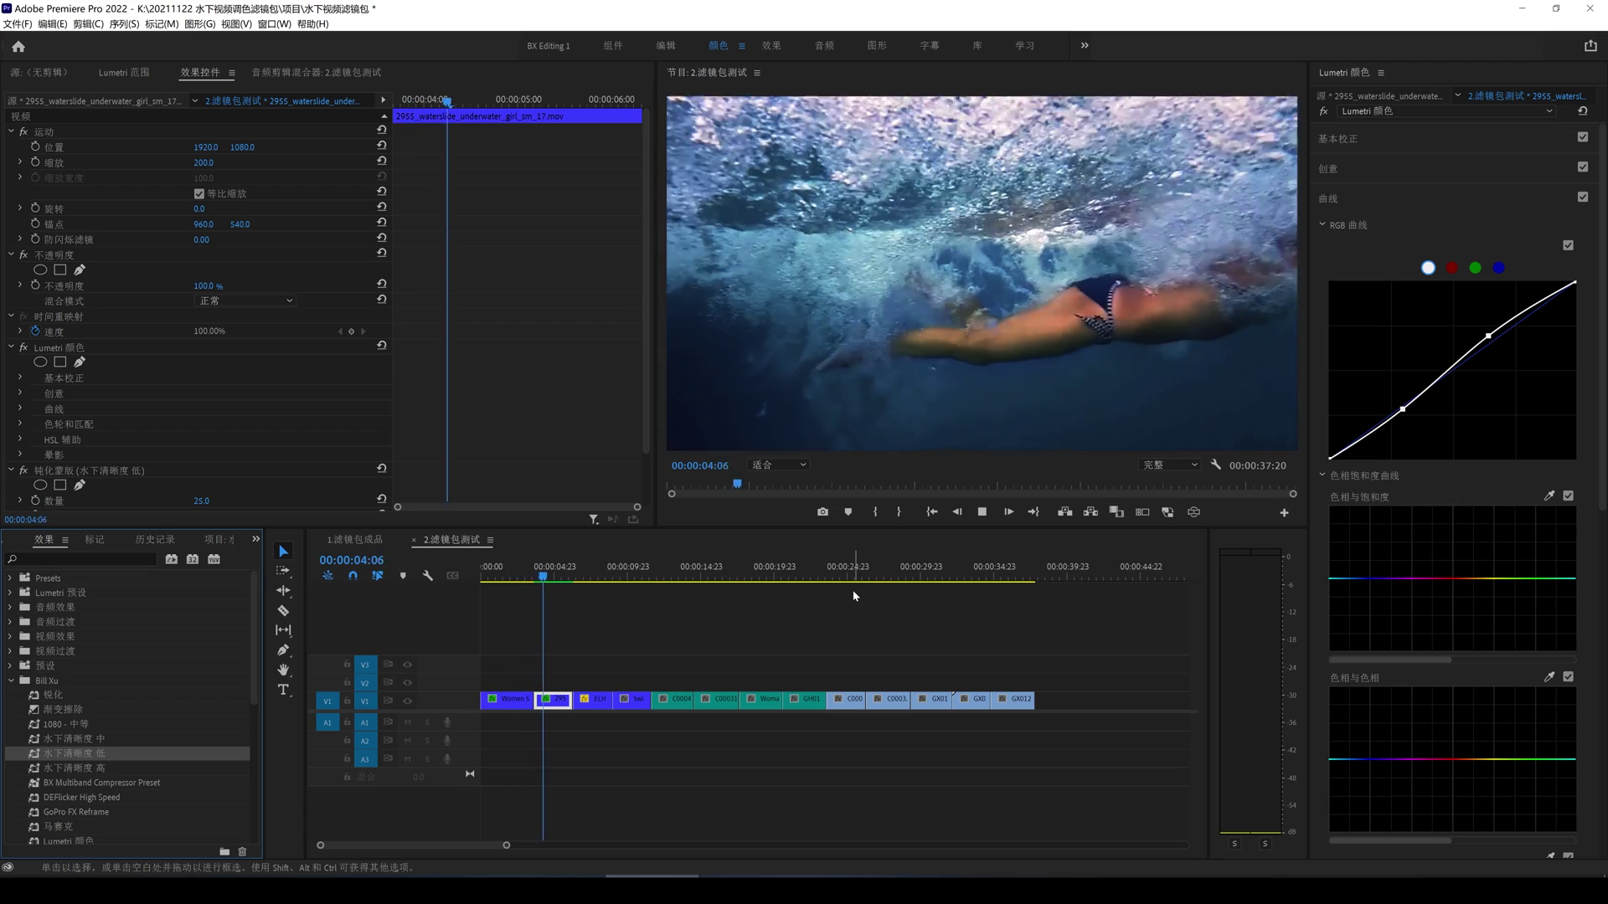
pyautogui.press('space')
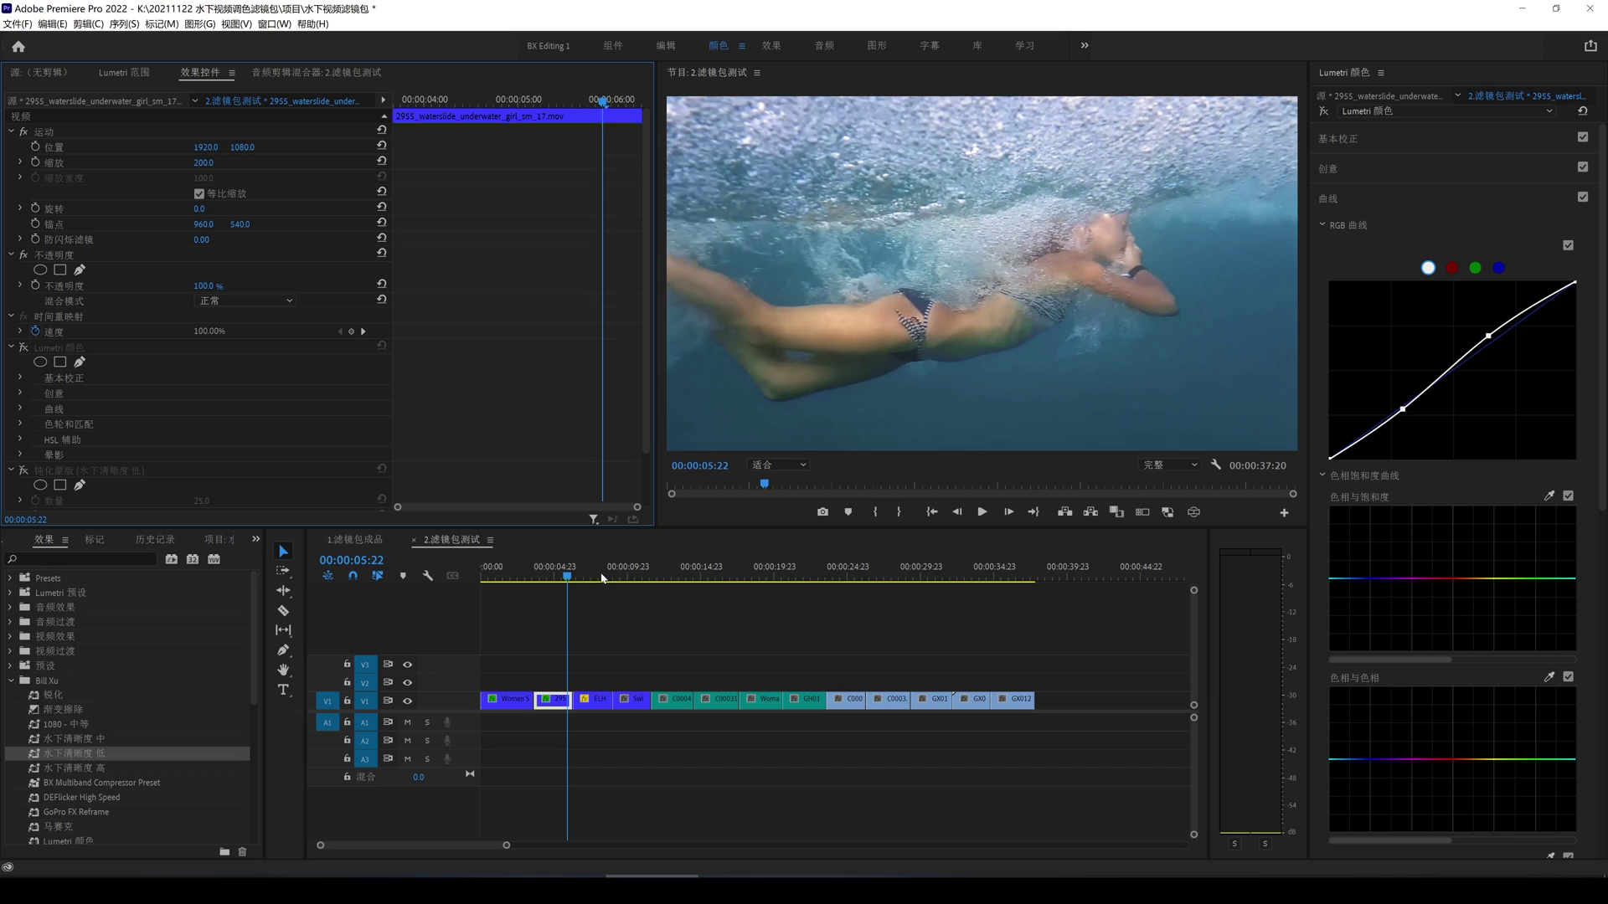
# Step: Play the waterslide clip with its Lumetri and 钝化蒙版 effects disabled for comparison, and re-enable both effects
pyautogui.press('space')
pyautogui.click(539, 575)
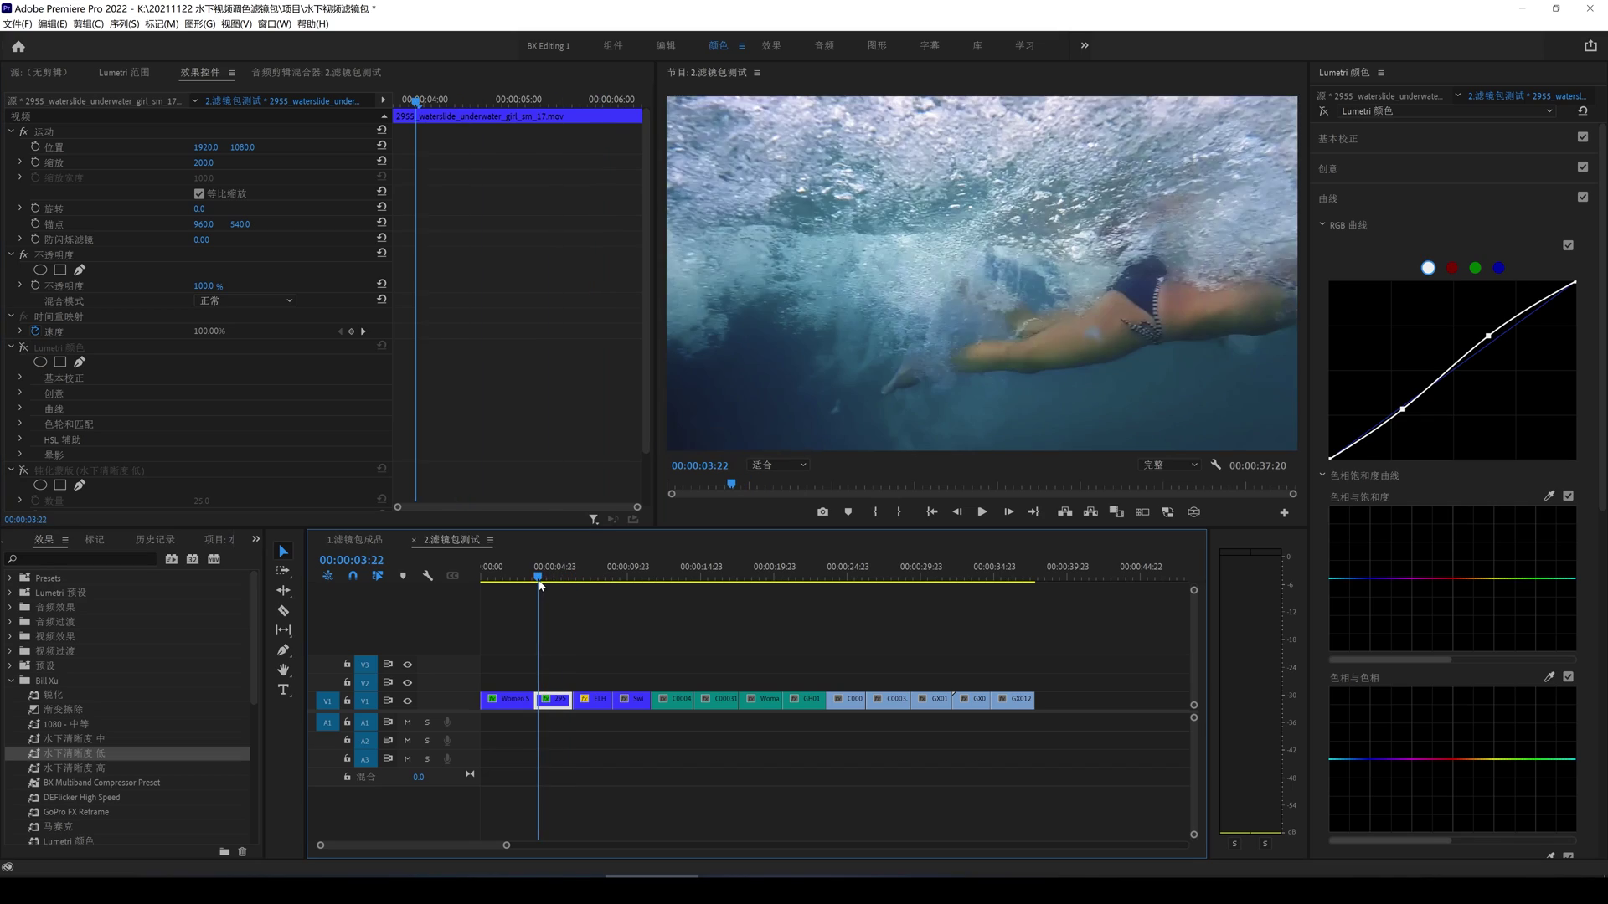
pyautogui.press('space')
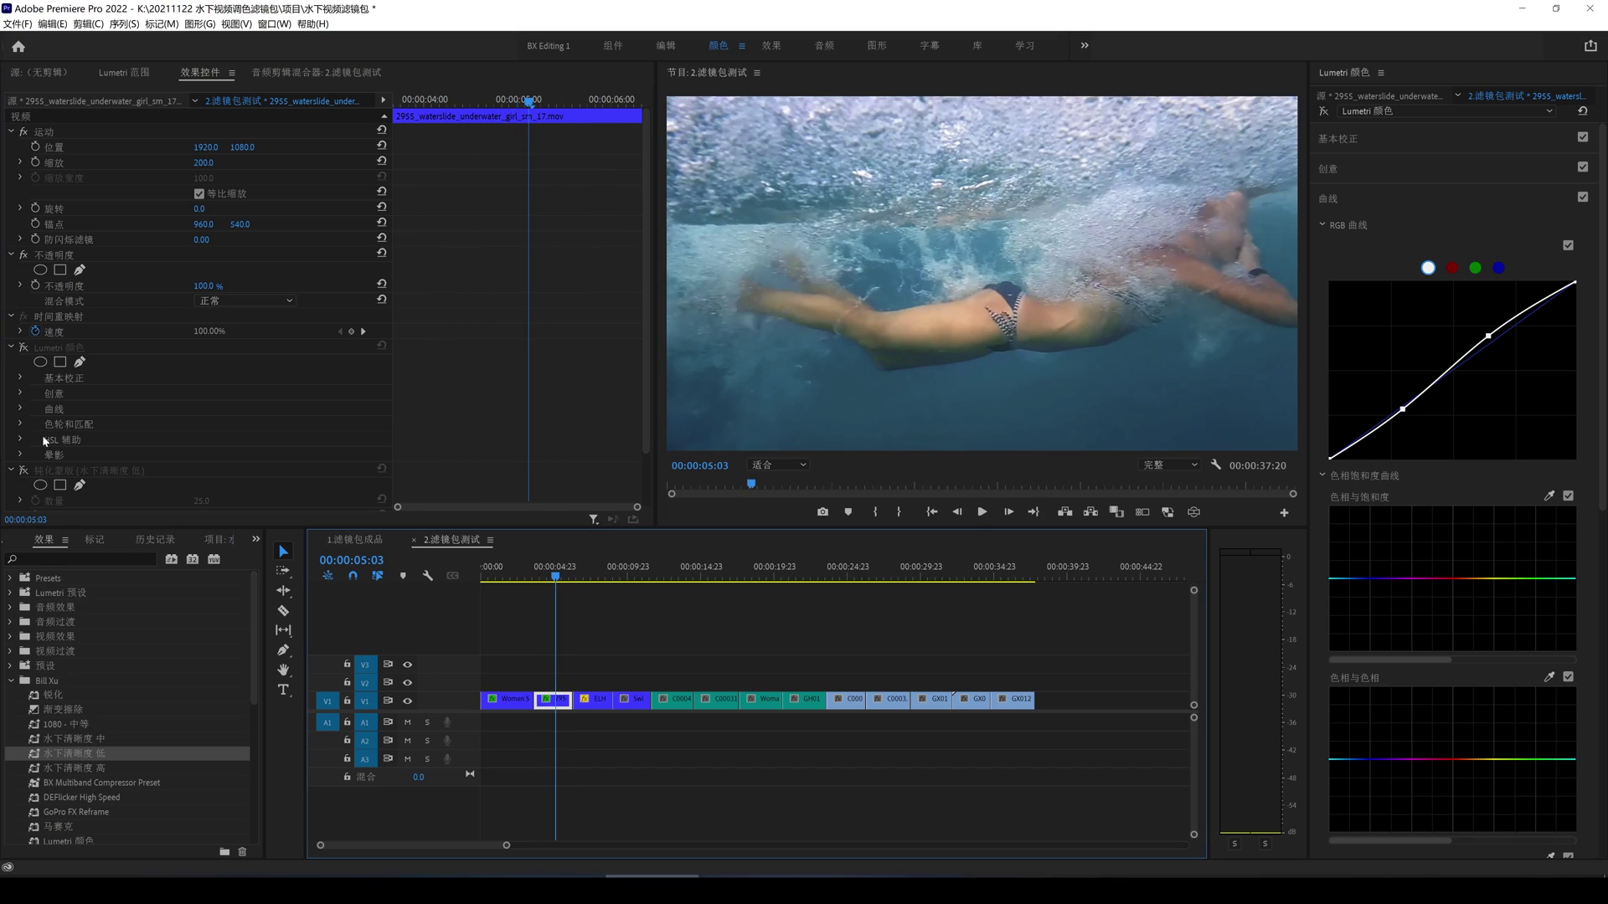
pyautogui.click(23, 347)
pyautogui.click(23, 470)
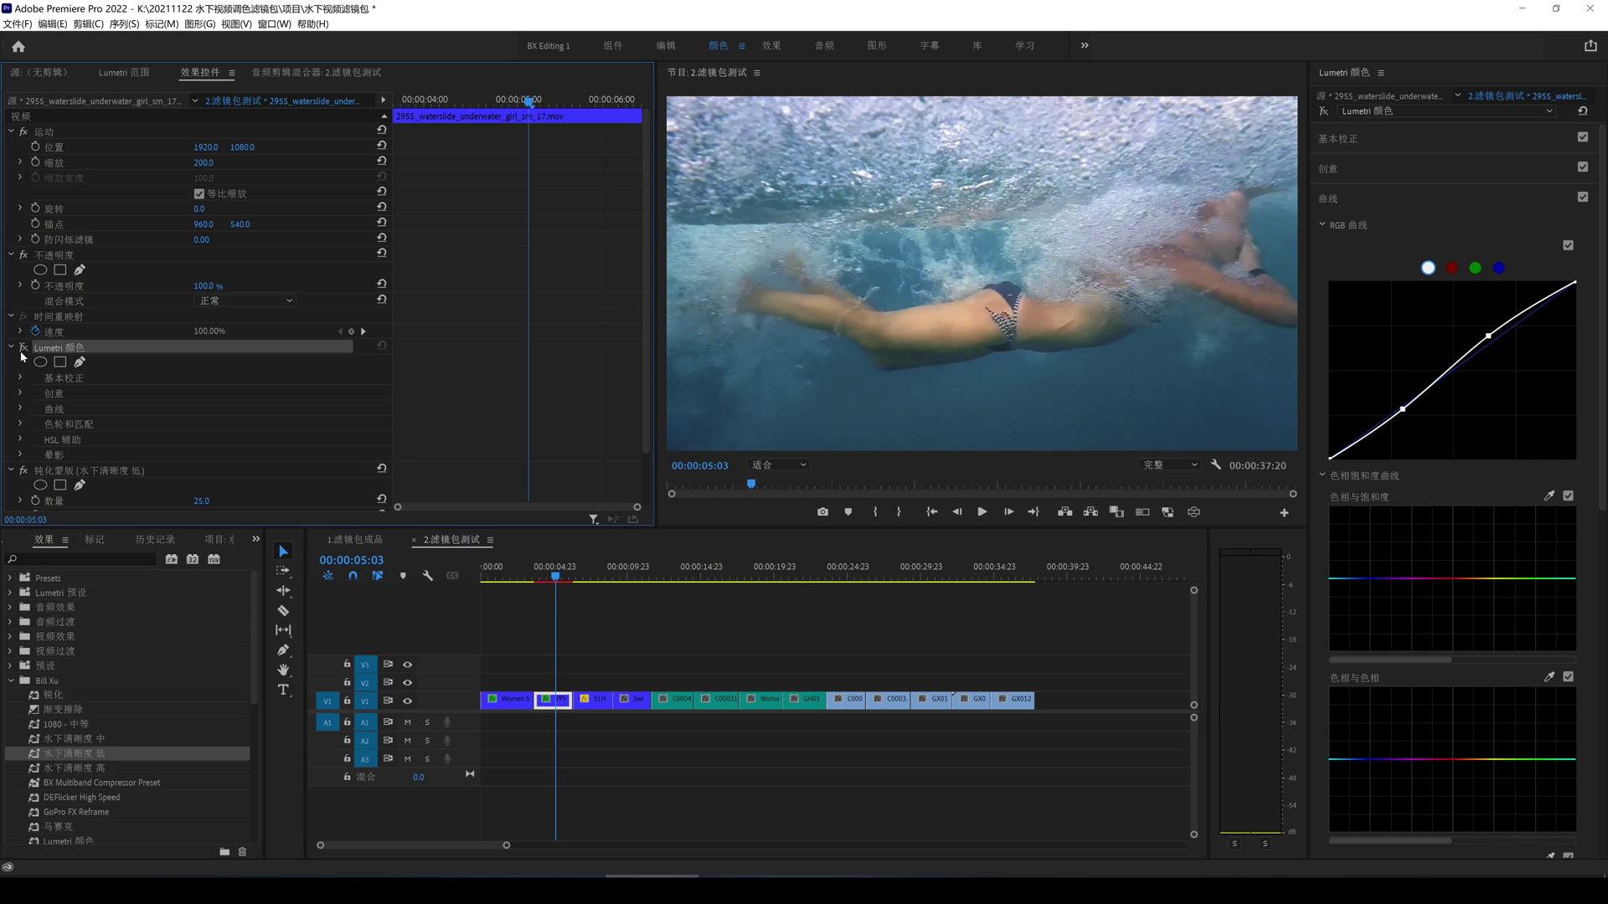
pyautogui.click(552, 577)
pyautogui.moveTo(552, 578); pyautogui.dragTo(554, 579)
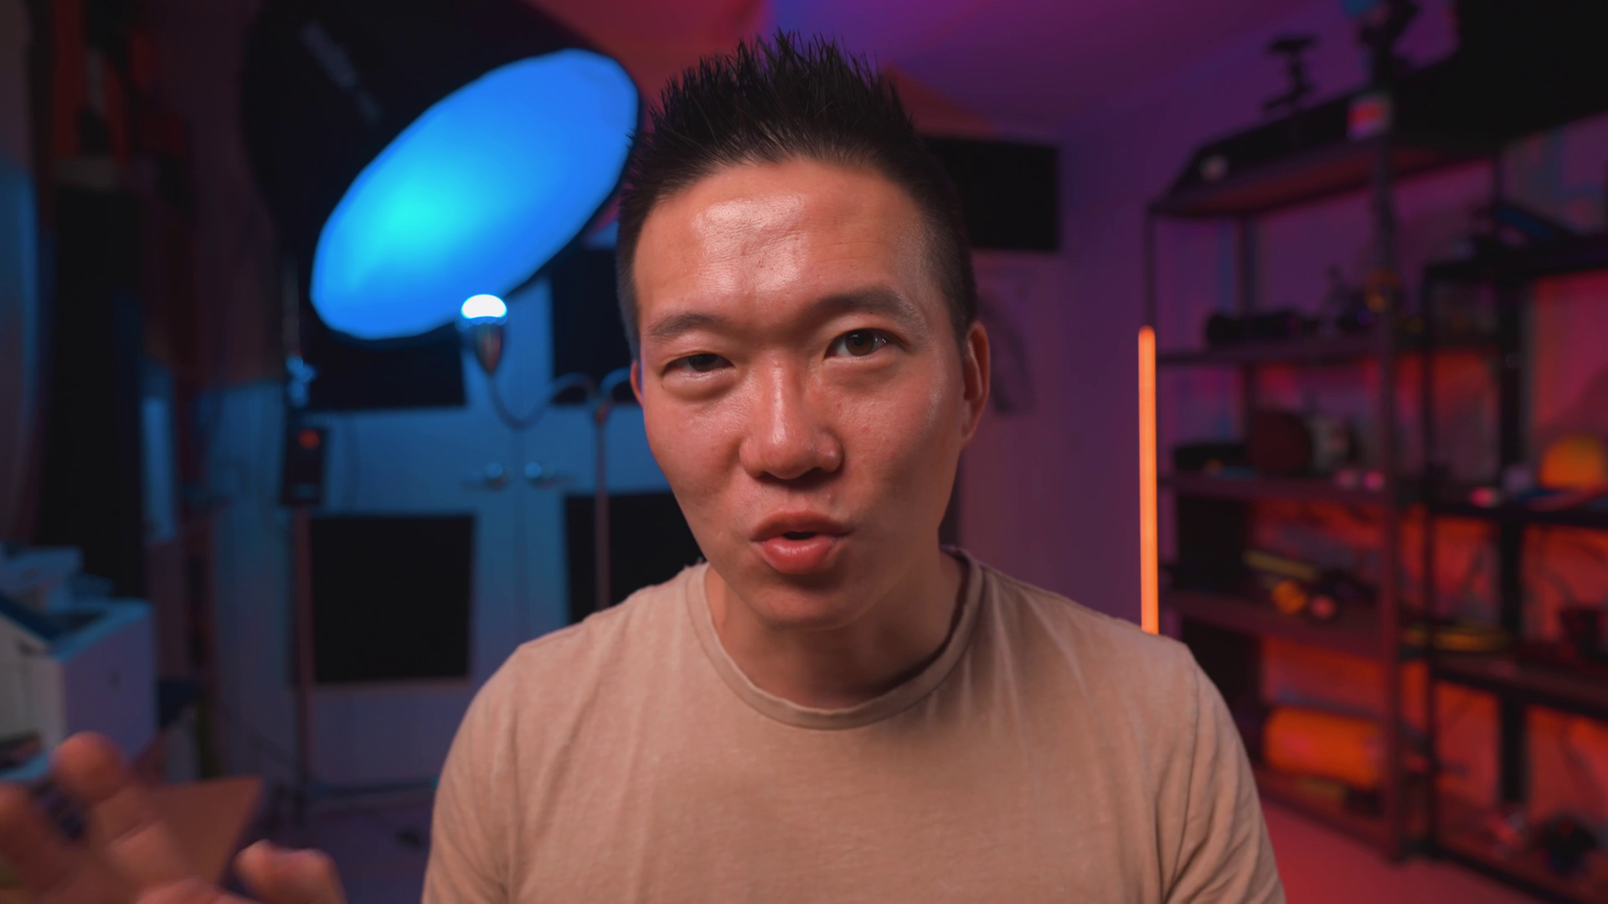